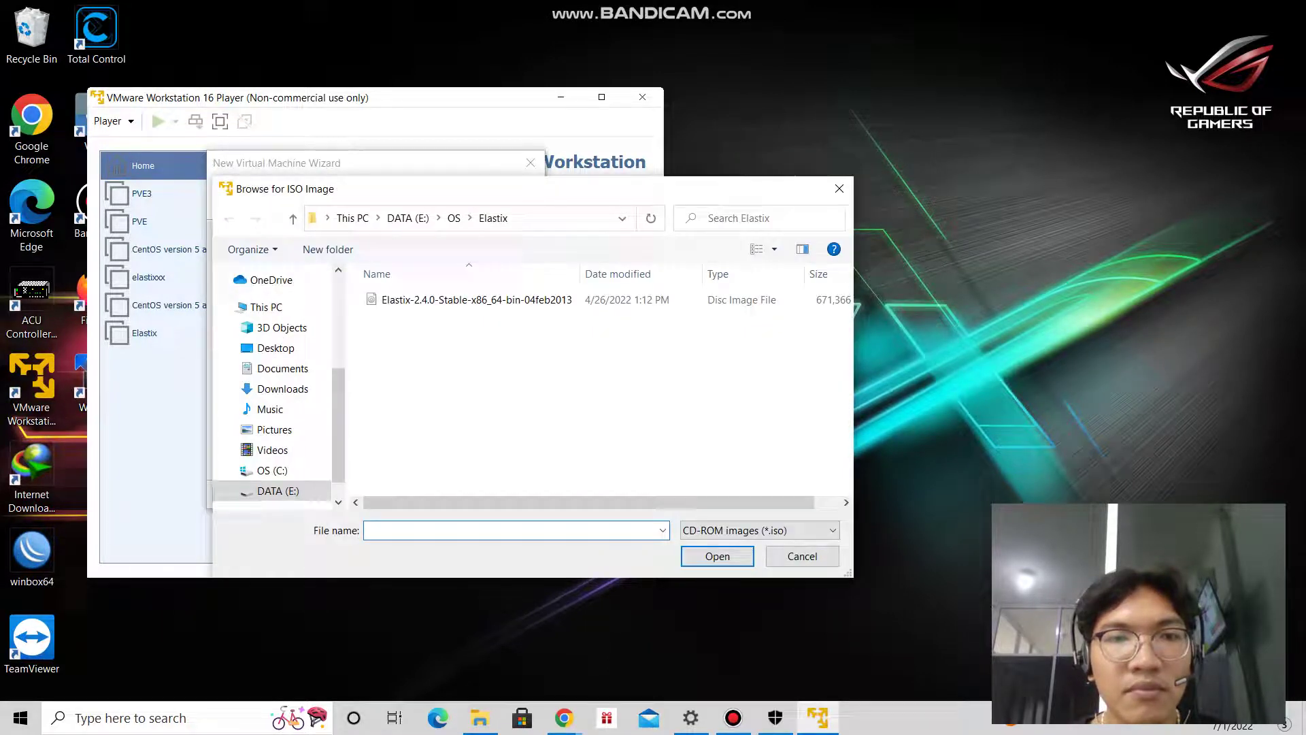
Select proxmox-ve_7.2-1.iso from DATA (E:) as the installer disc image and continue.
{"action": "left_click", "coordinate": [453, 218]}
{"action": "left_click", "coordinate": [407, 218]}
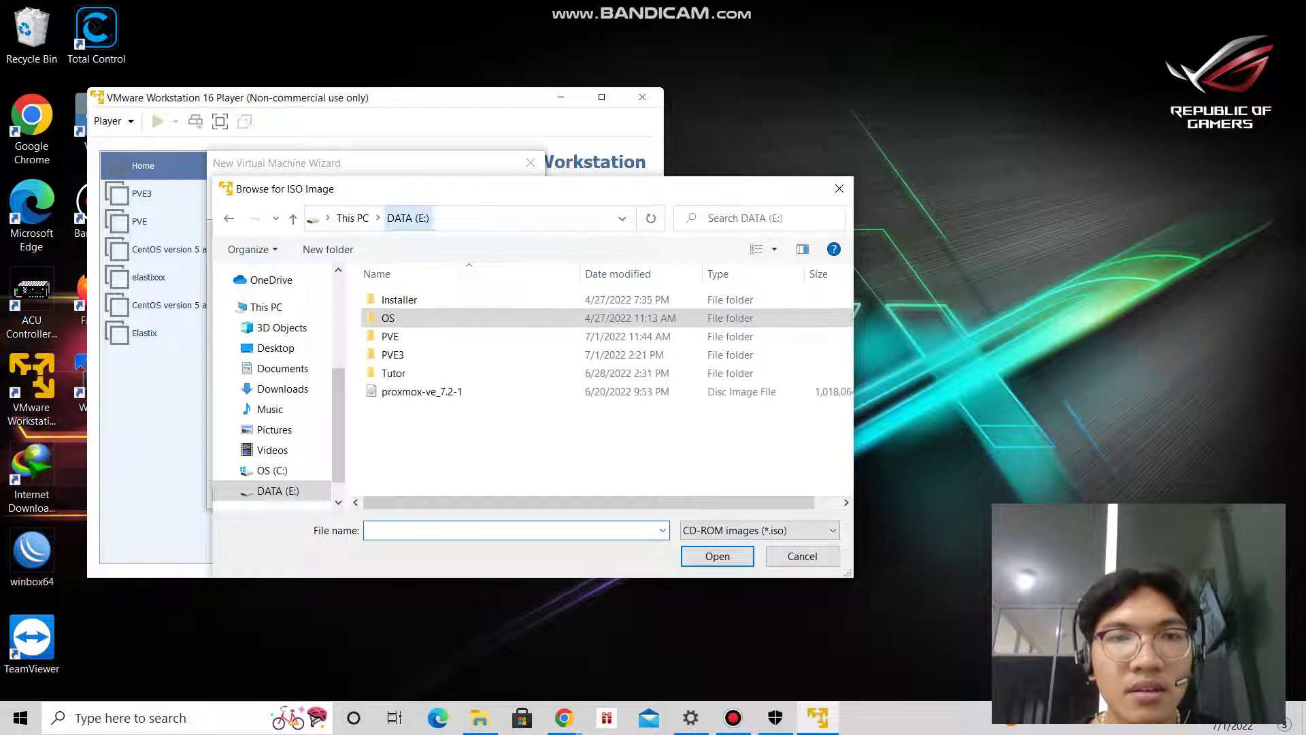
{"action": "left_click", "coordinate": [422, 391]}
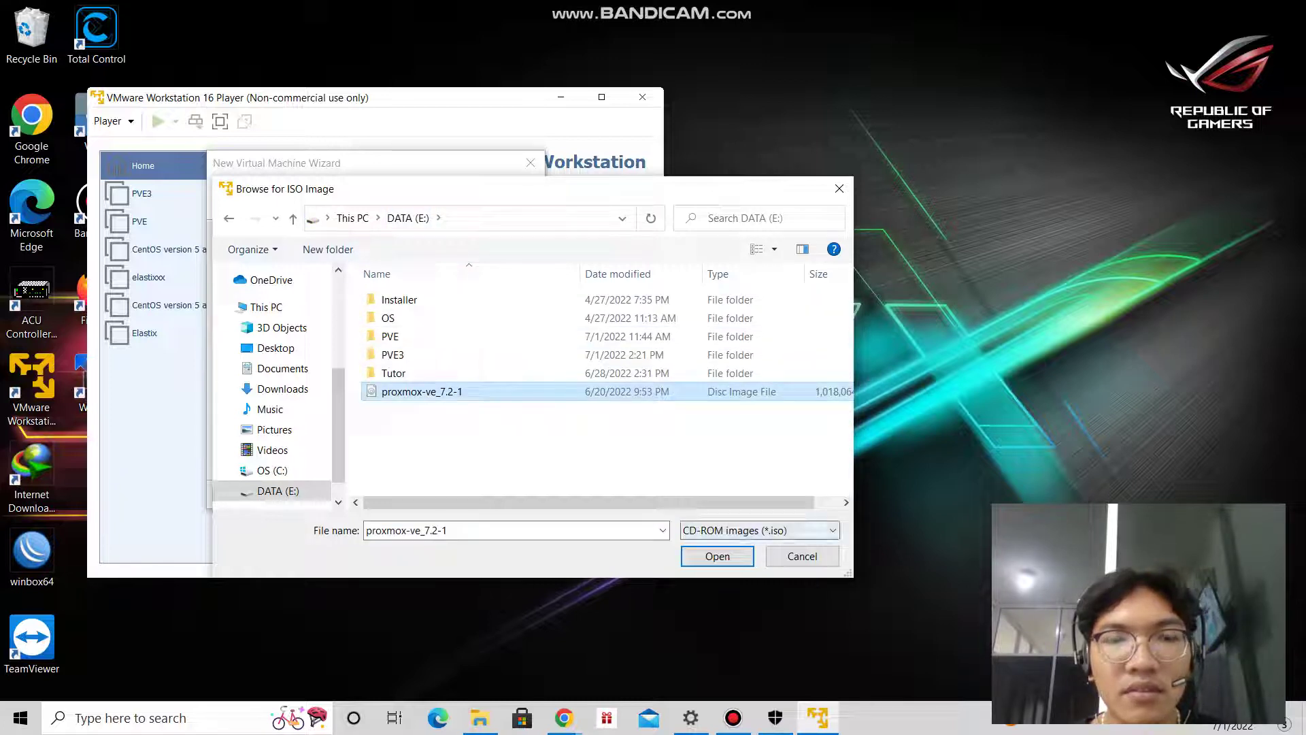
{"action": "left_click", "coordinate": [717, 556]}
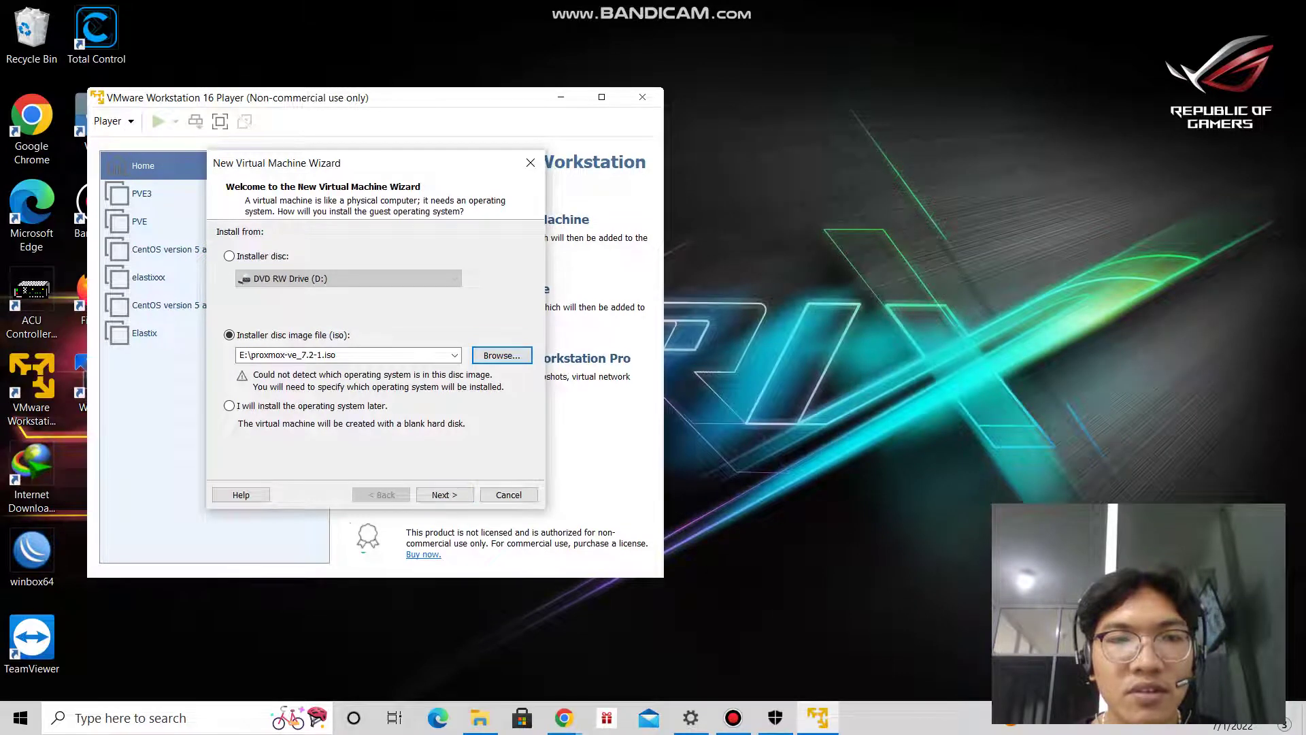
{"action": "left_click", "coordinate": [444, 494]}
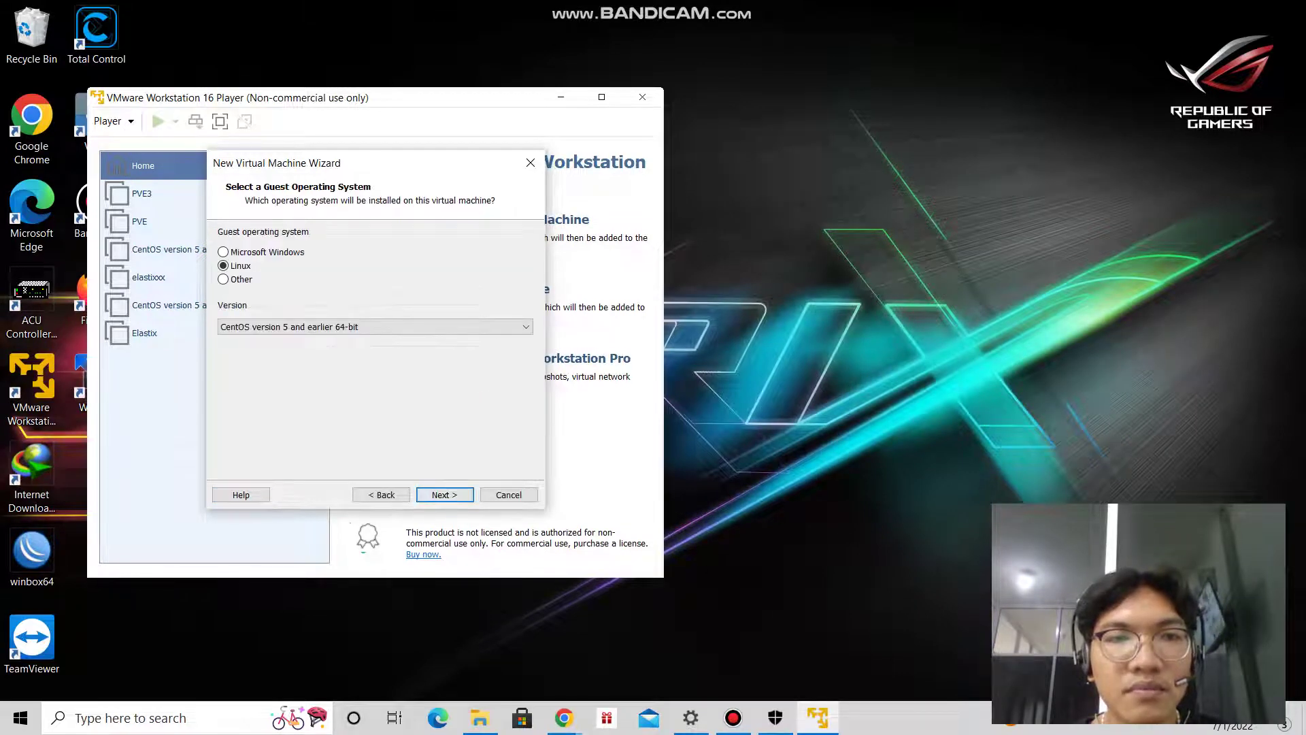
Pick Debian 10.x 64-bit as the Linux guest version and continue.
{"action": "left_click", "coordinate": [374, 326]}
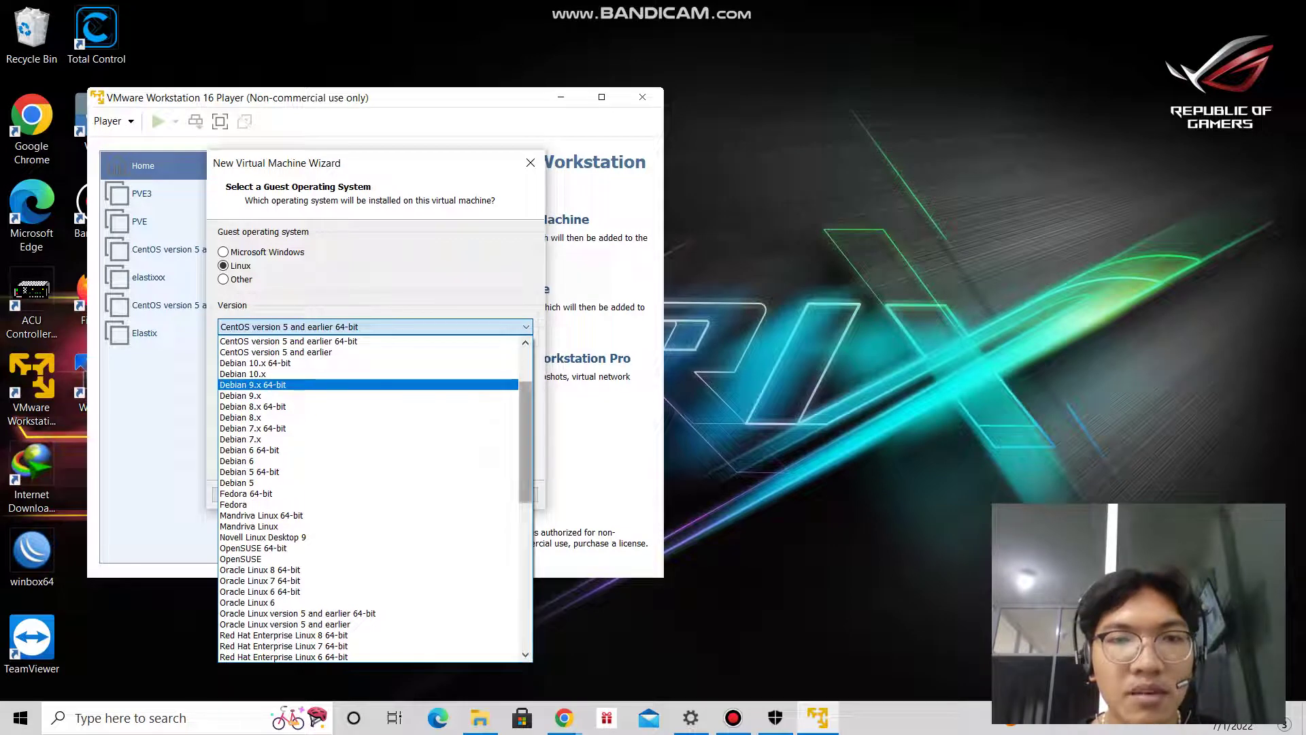
{"action": "scroll", "coordinate": [367, 384], "scroll_direction": "up", "scroll_amount": 2}
{"action": "scroll", "coordinate": [367, 384], "scroll_direction": "down", "scroll_amount": 3}
{"action": "scroll", "coordinate": [368, 385], "scroll_direction": "down", "scroll_amount": 3}
{"action": "scroll", "coordinate": [525, 342], "scroll_direction": "up", "scroll_amount": 4}
{"action": "scroll", "coordinate": [525, 342], "scroll_direction": "up", "scroll_amount": 5}
{"action": "scroll", "coordinate": [525, 342], "scroll_direction": "up", "scroll_amount": 5}
{"action": "left_click", "coordinate": [272, 449]}
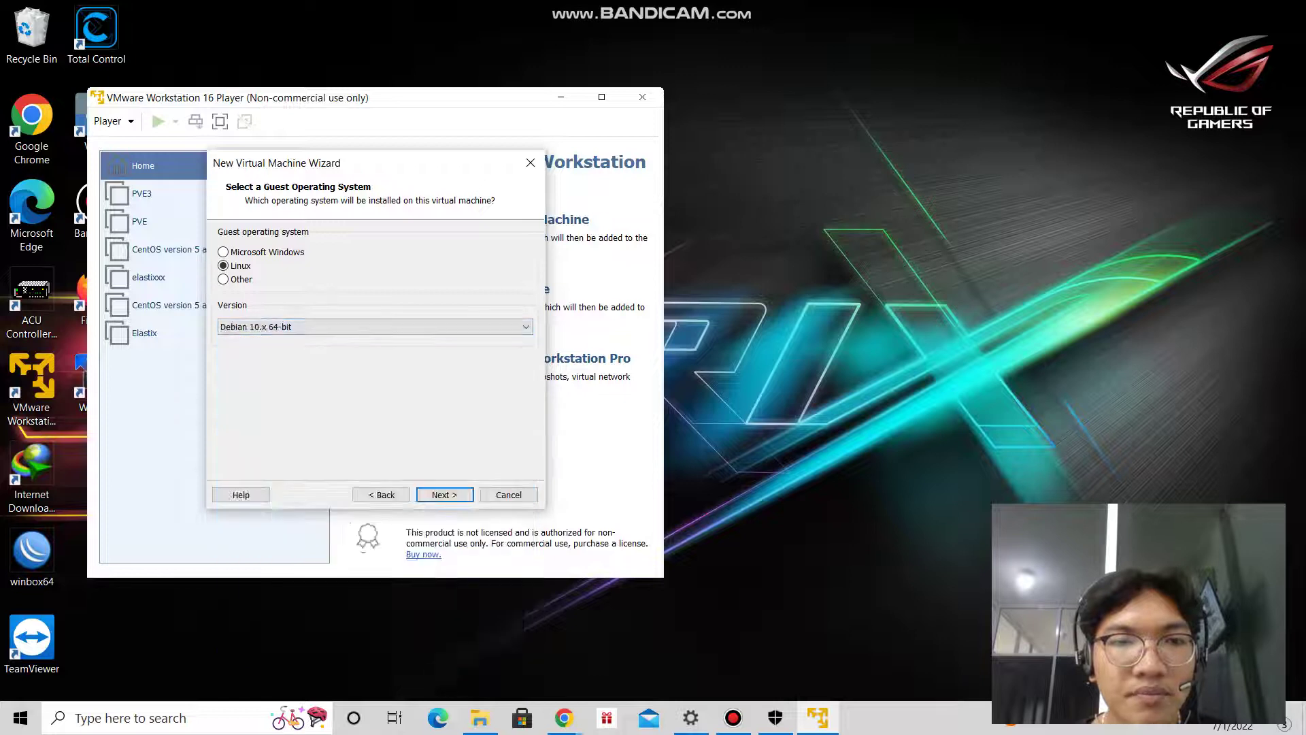
{"action": "key", "text": "Return"}
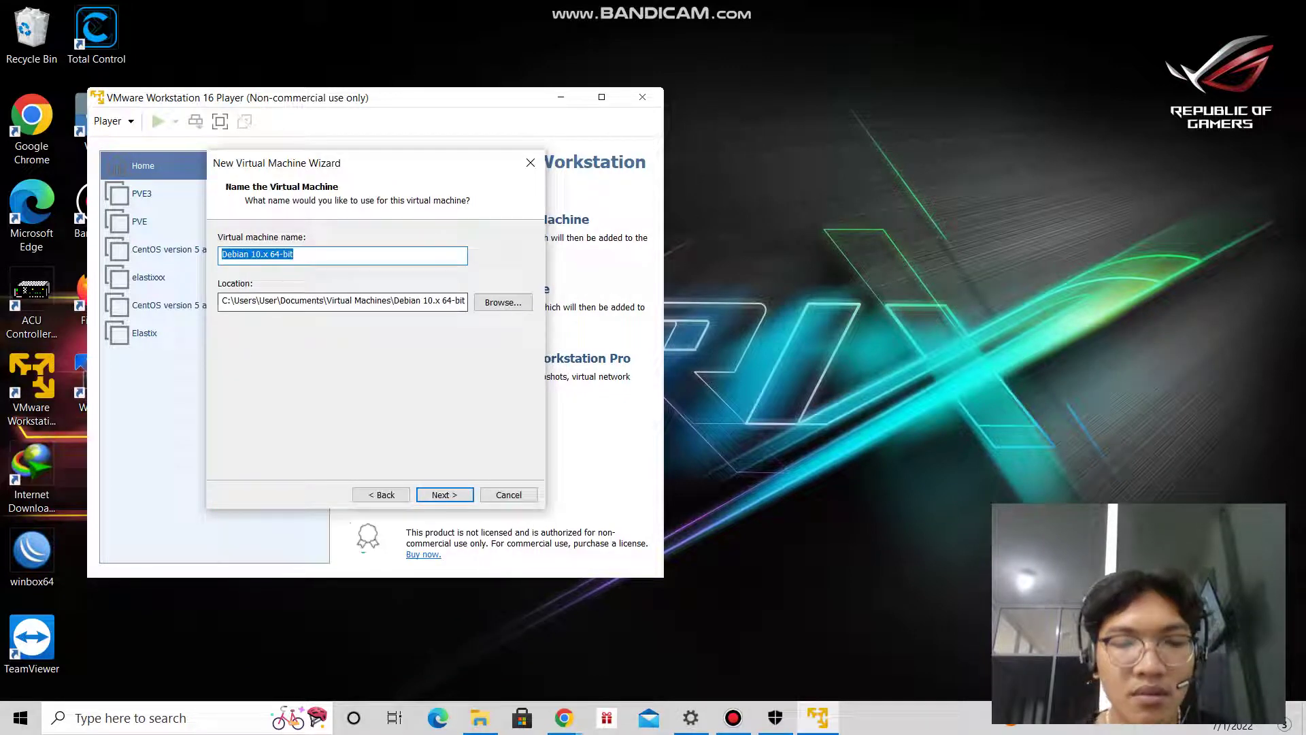
Name the virtual machine PVE1.
{"action": "type", "text": "PVE1"}
{"action": "key", "text": "Tab"}
{"action": "key", "text": "Tab"}
{"action": "key", "text": "space"}
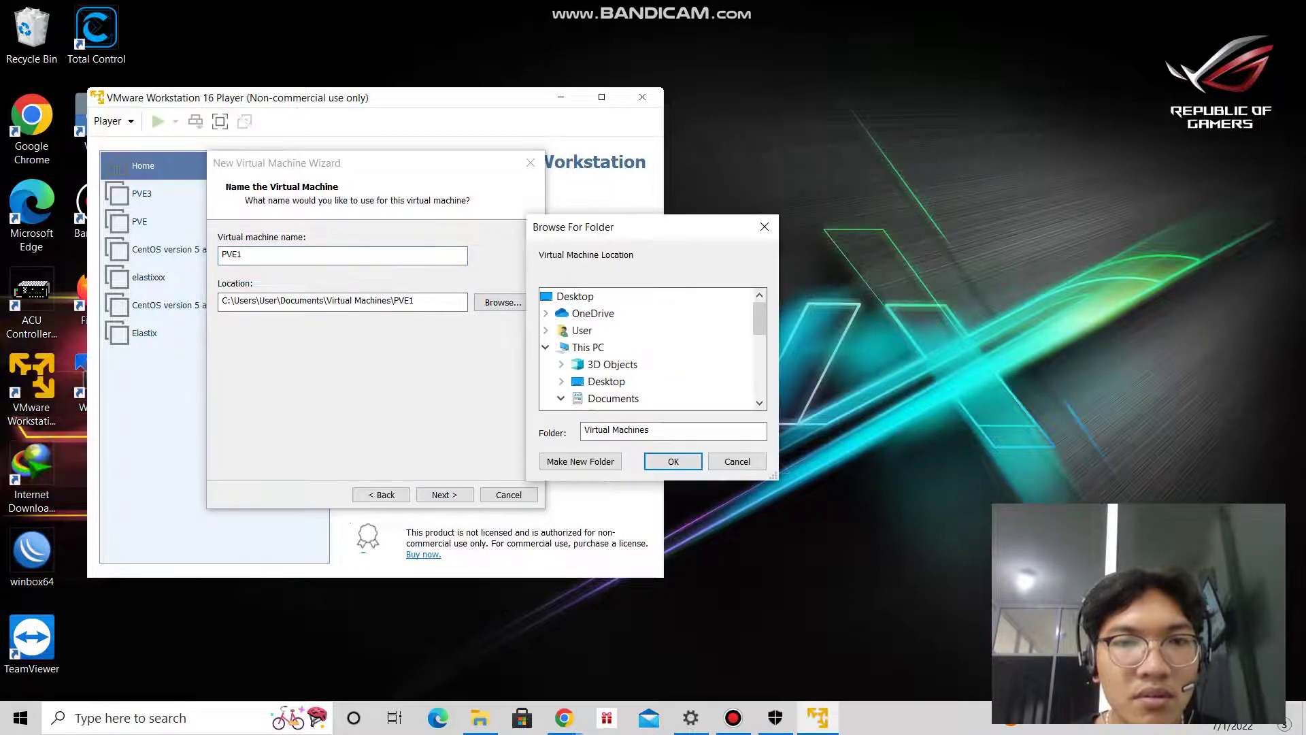
Create a PVE1 folder on DATA (E:) and use it as the machine's location.
{"action": "scroll", "coordinate": [653, 347], "scroll_direction": "down", "scroll_amount": 2}
{"action": "left_click", "coordinate": [608, 364]}
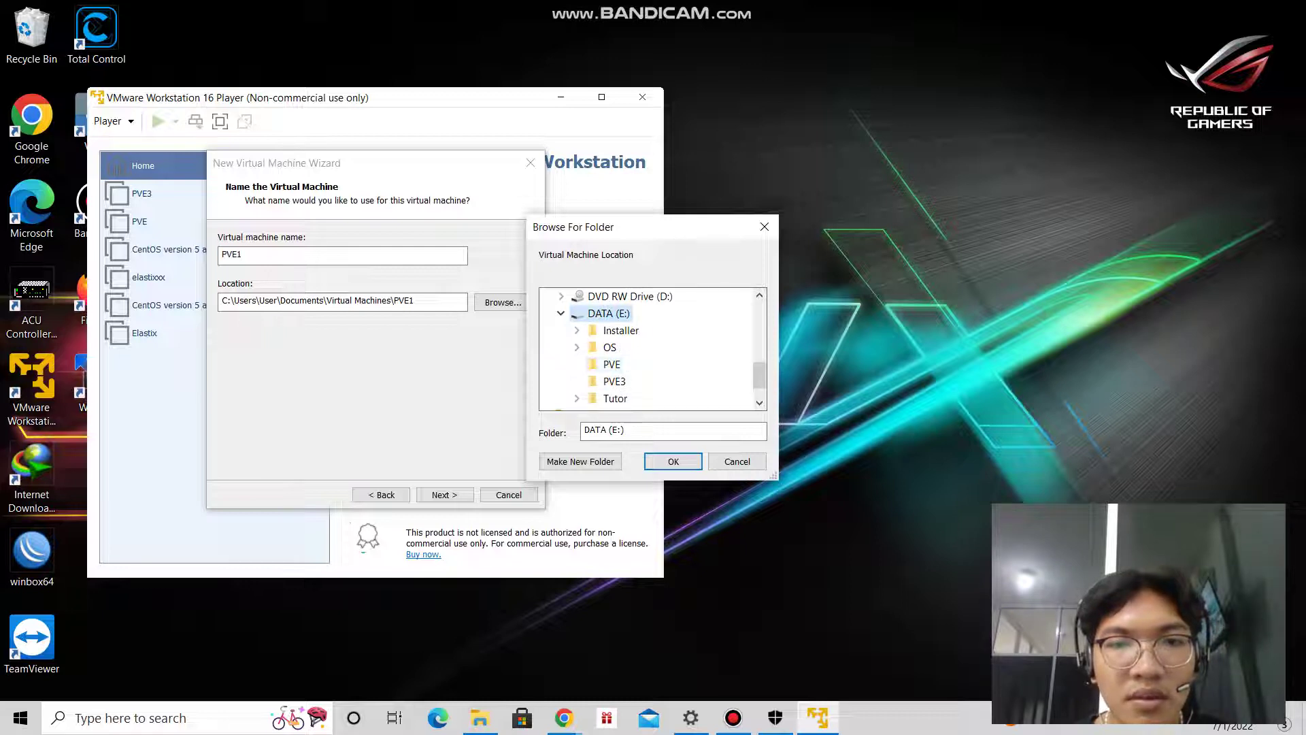
{"action": "scroll", "coordinate": [654, 347], "scroll_direction": "down", "scroll_amount": 1}
{"action": "left_click", "coordinate": [580, 461]}
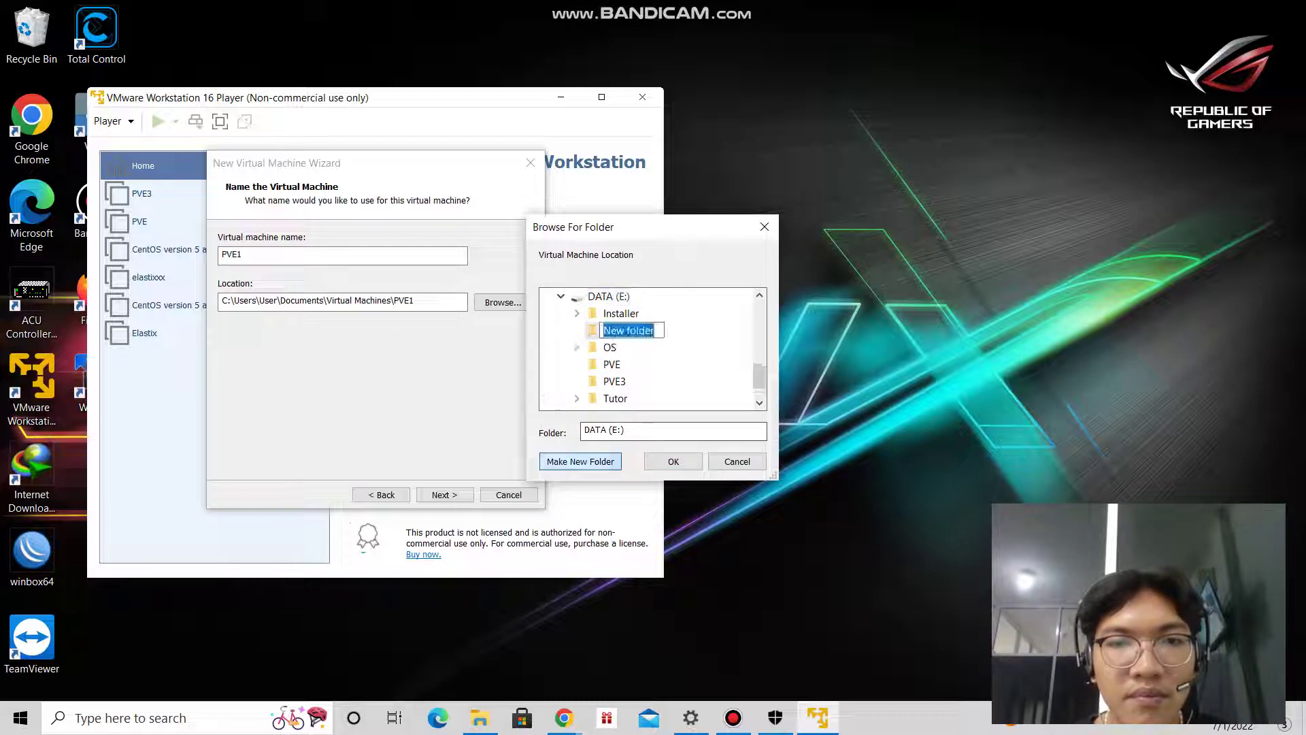
{"action": "type", "text": "PE"}
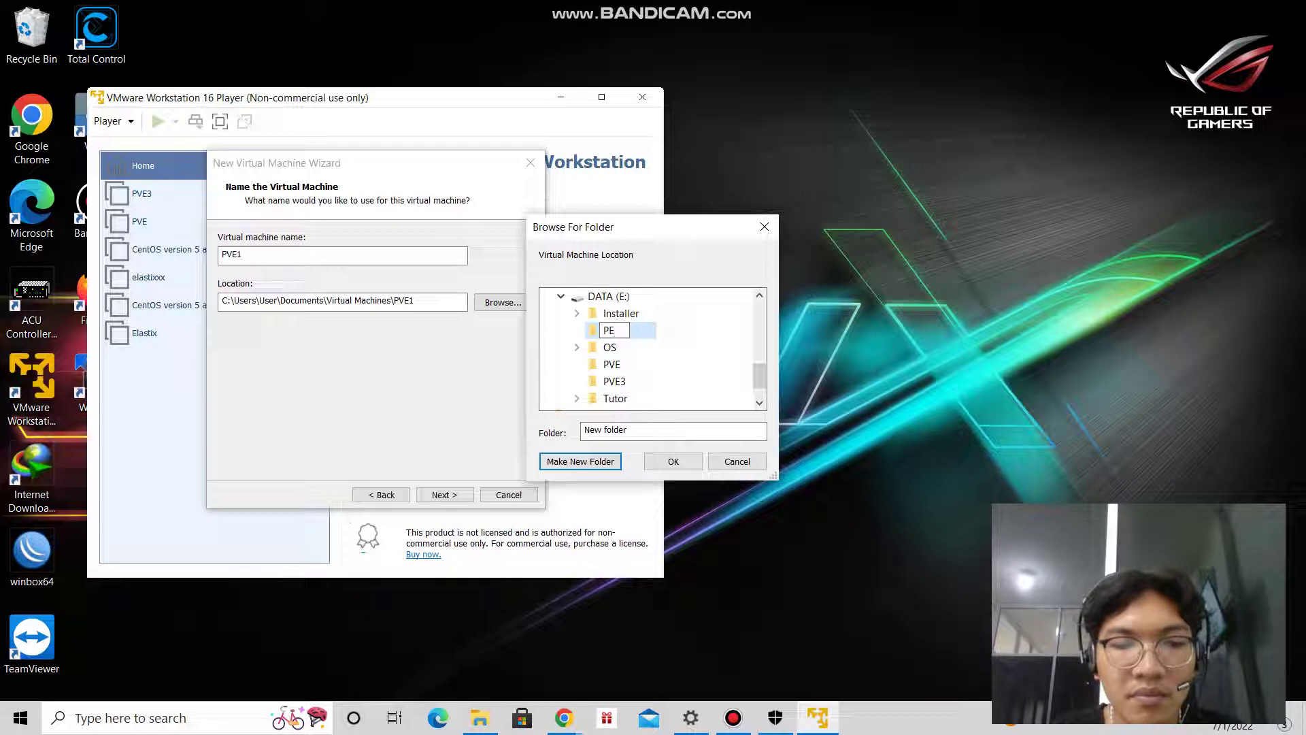
{"action": "type", "text": "VE"}
{"action": "key", "text": "BackSpace"}
{"action": "key", "text": "BackSpace"}
{"action": "type", "text": "P"}
{"action": "key", "text": "End"}
{"action": "type", "text": "1"}
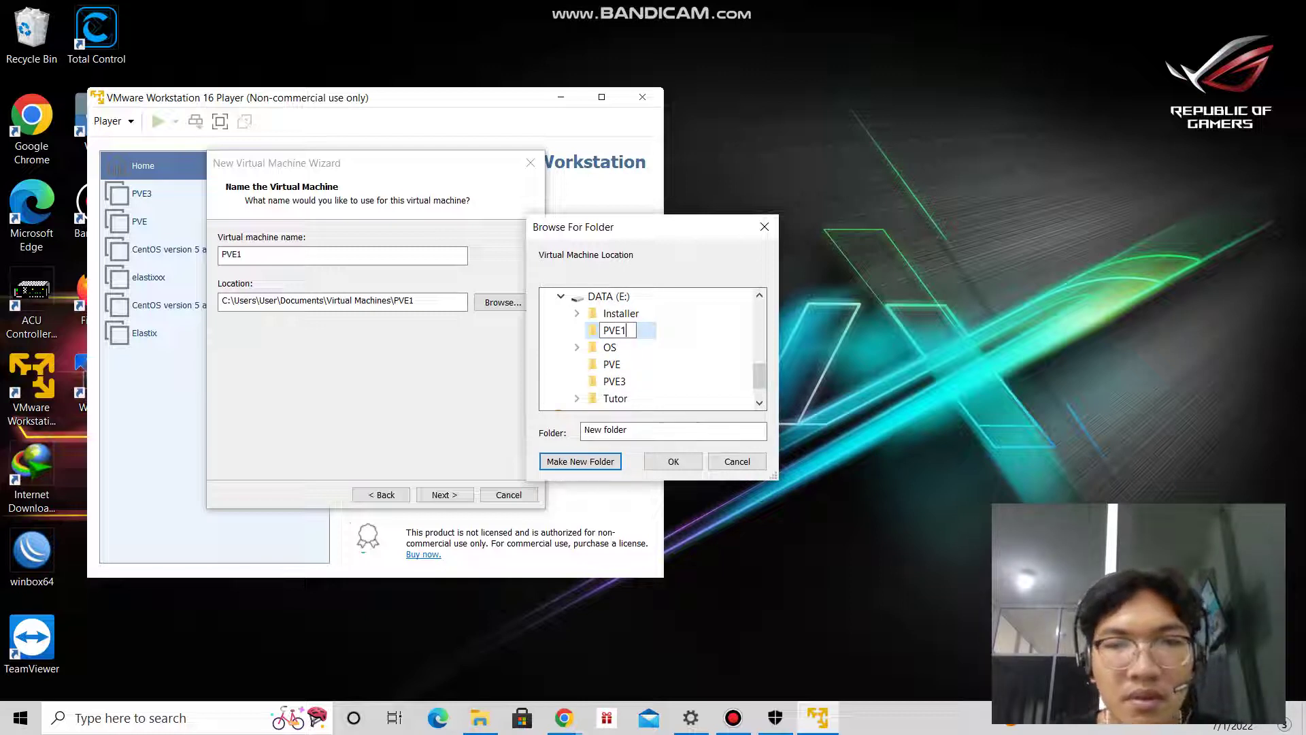
{"action": "key", "text": "Return"}
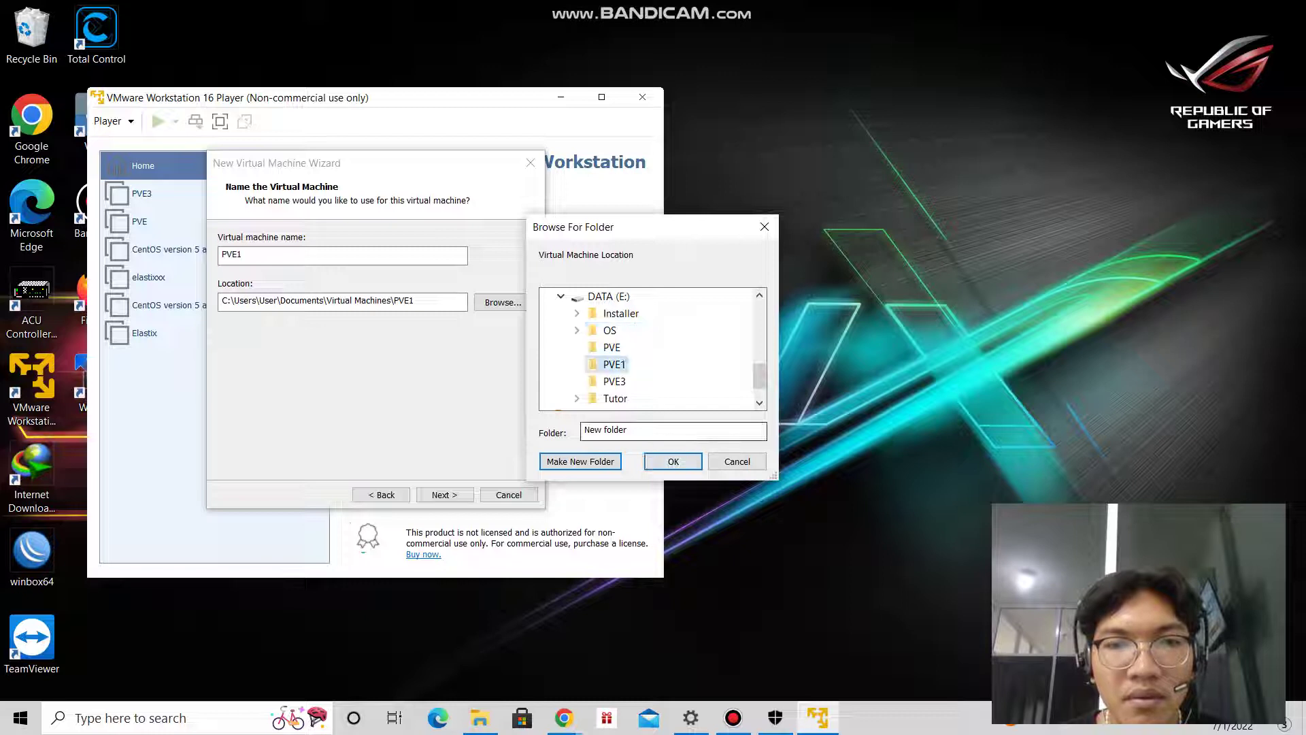
{"action": "left_click", "coordinate": [673, 461]}
{"action": "left_click", "coordinate": [444, 495]}
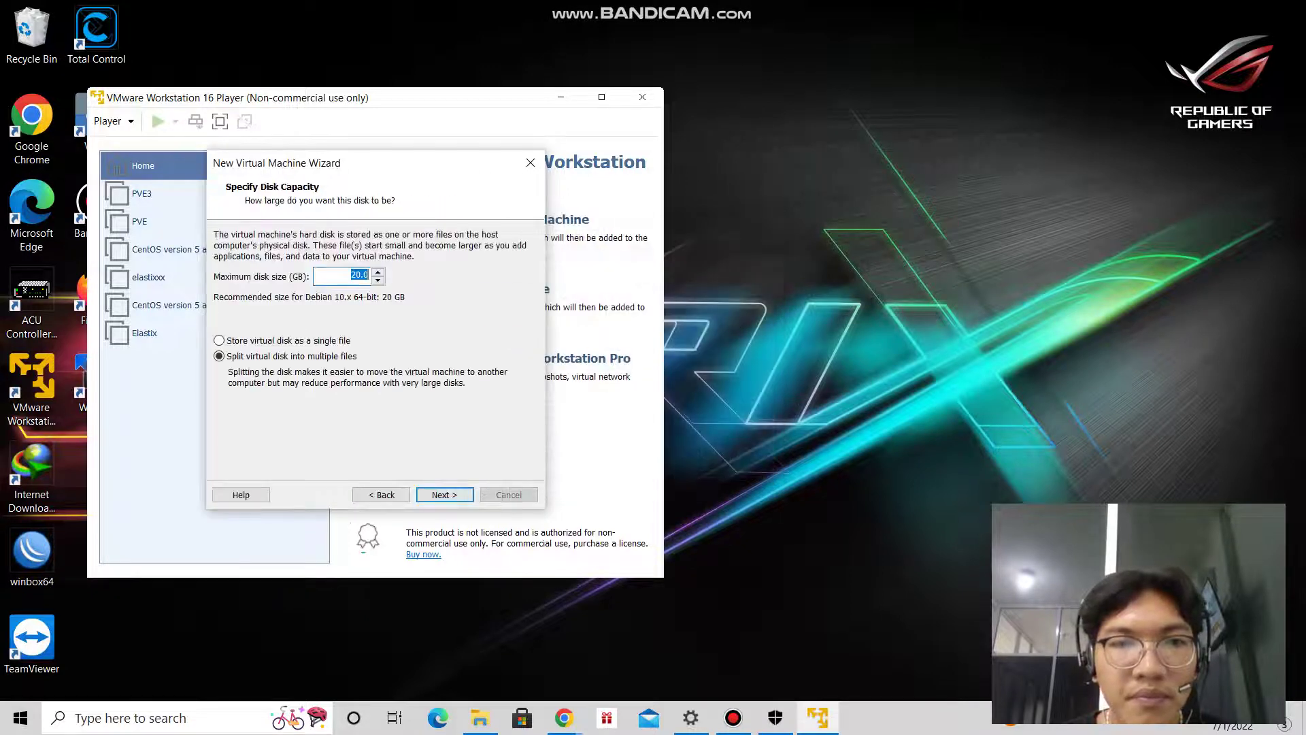
Set the disk size to 40 GB and raise memory to 4096 MB.
{"action": "type", "text": "40"}
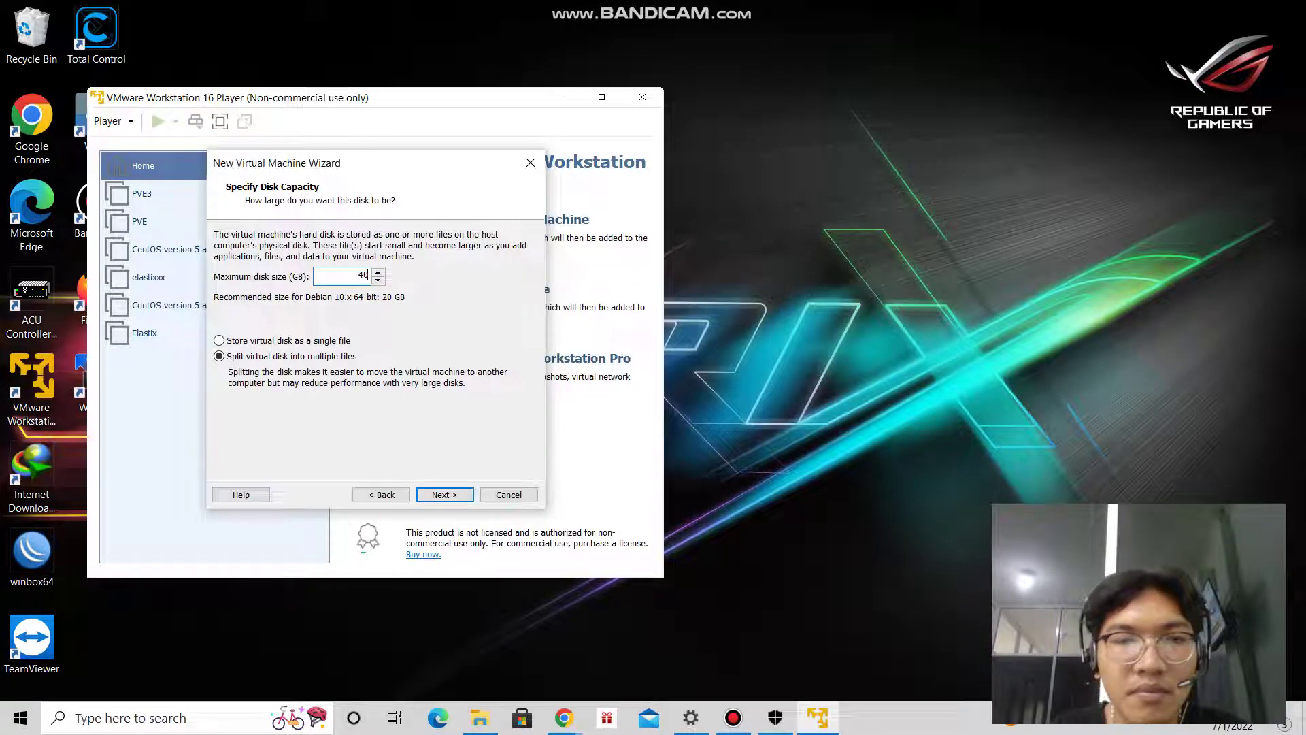
{"action": "key", "text": "Return"}
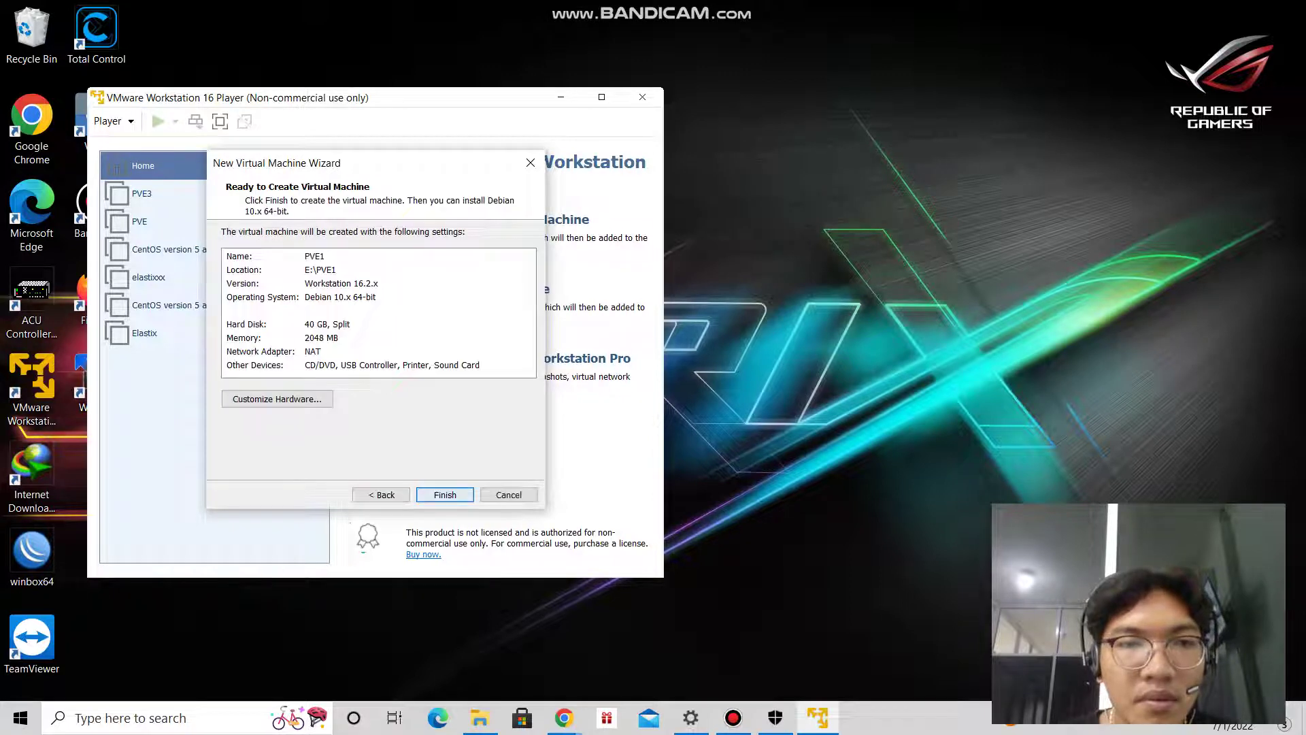
{"action": "left_click", "coordinate": [277, 399]}
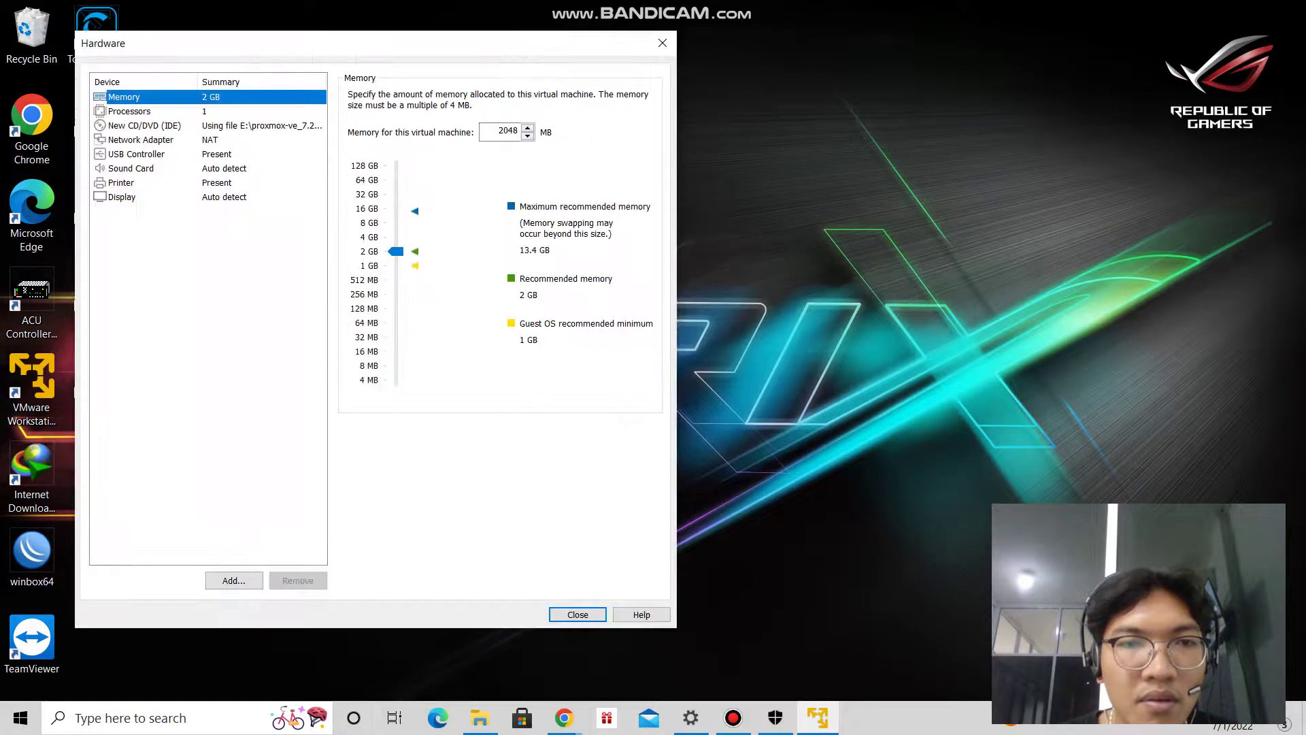
{"action": "key", "text": "Up"}
Give the machine 2 processor cores with VT-x/AMD-V virtualization enabled.
{"action": "left_click", "coordinate": [130, 111]}
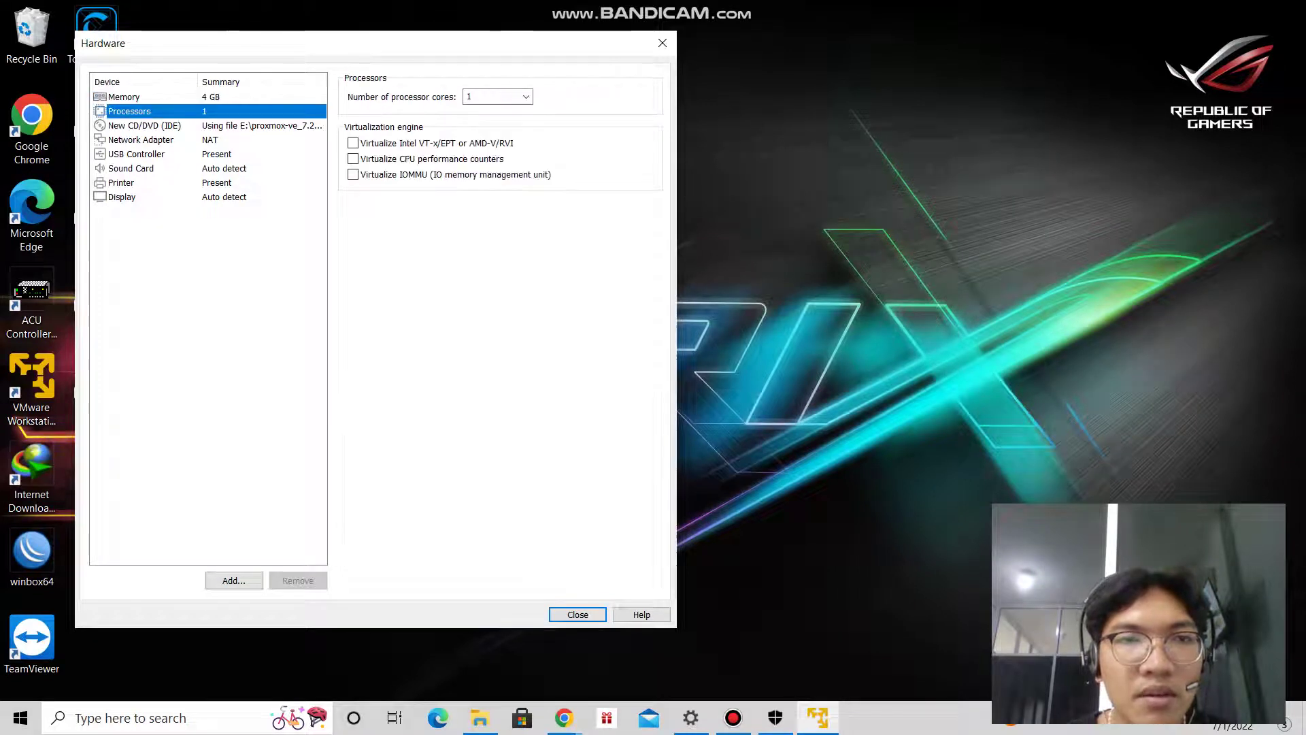
{"action": "left_click", "coordinate": [526, 96]}
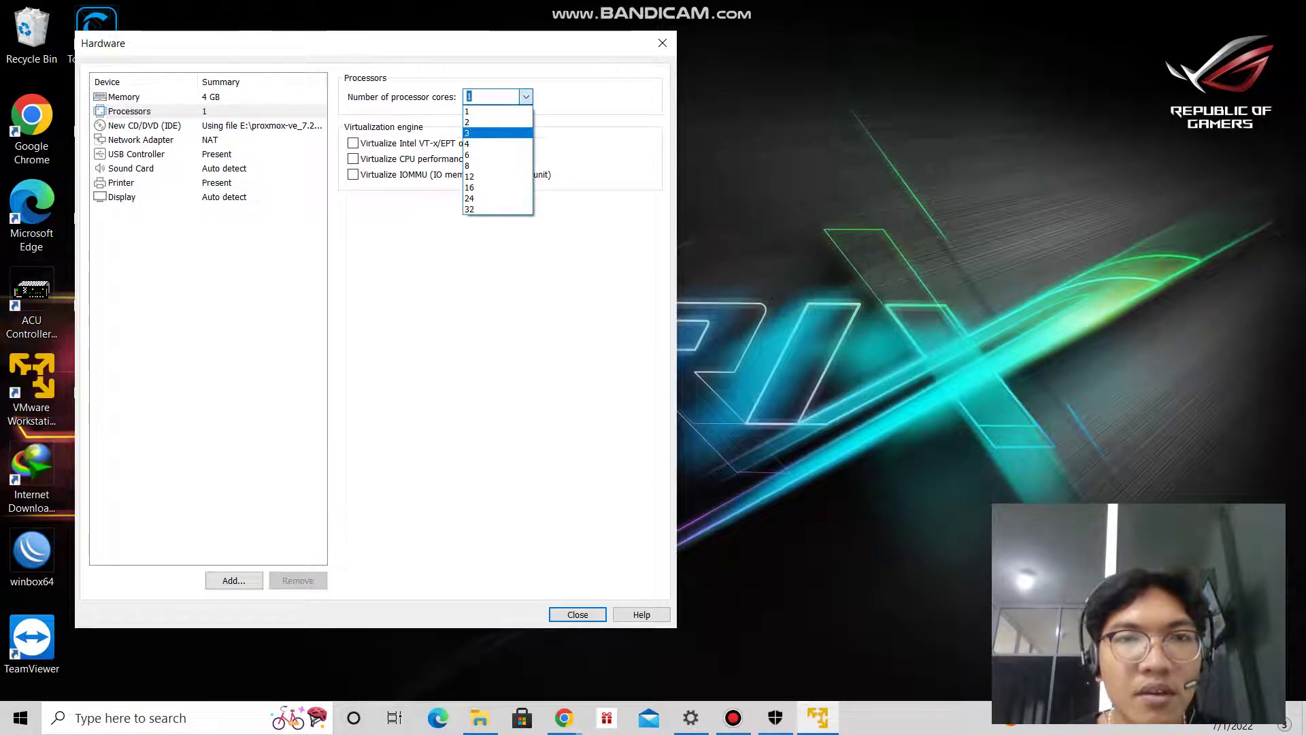
{"action": "left_click", "coordinate": [470, 122]}
{"action": "left_click", "coordinate": [354, 143]}
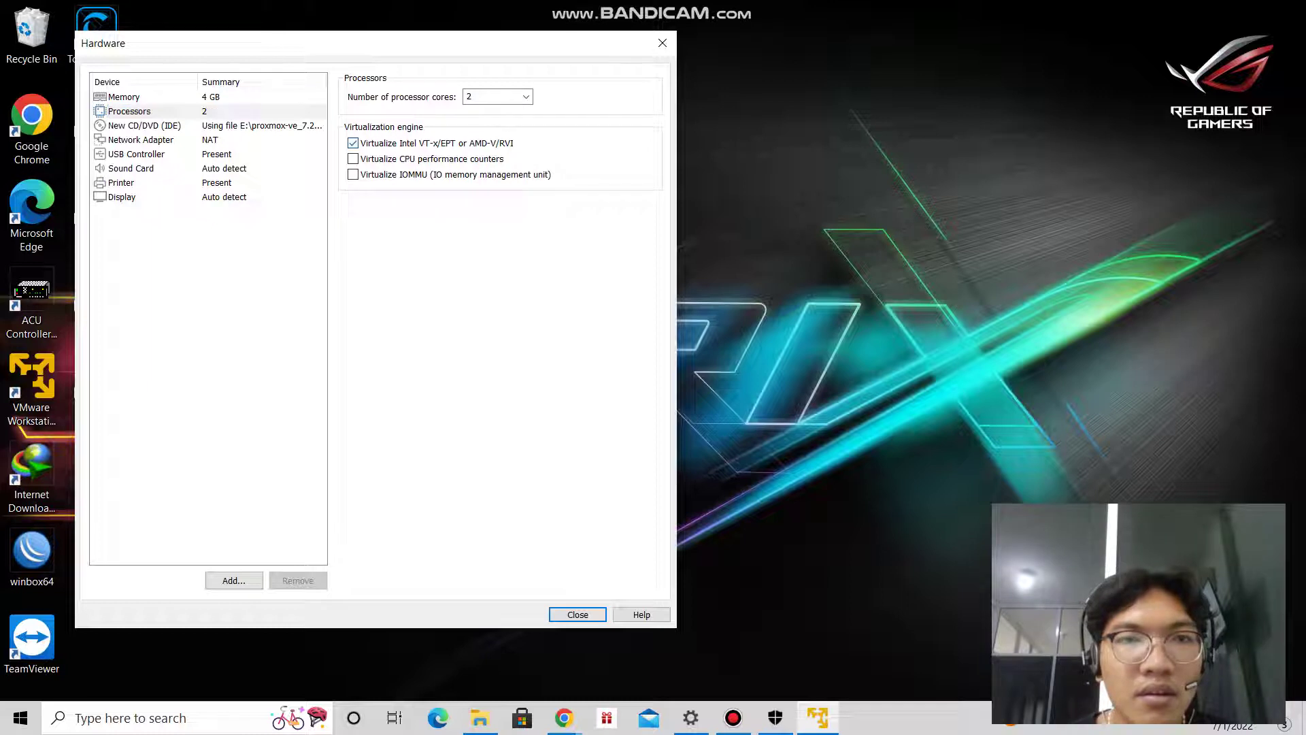
Set the network adapter to Bridged, replicating the physical connection state.
{"action": "left_click", "coordinate": [145, 126]}
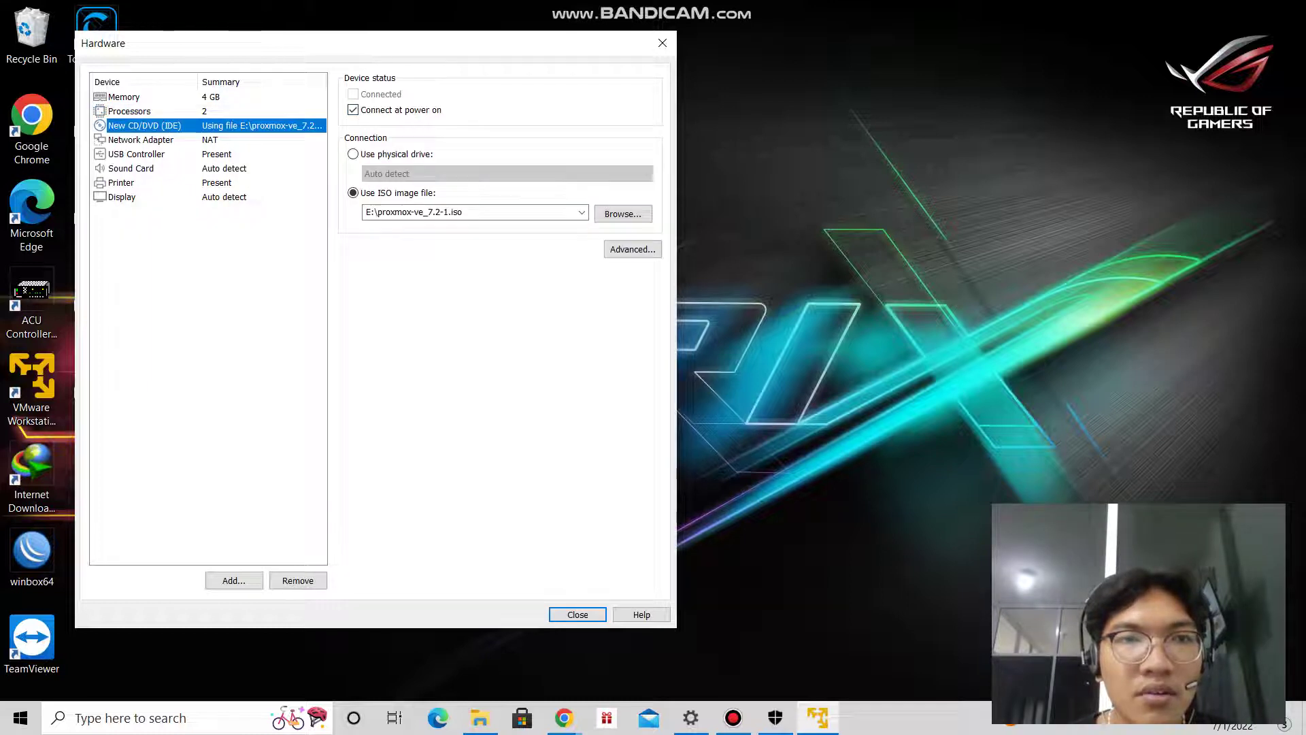
{"action": "left_click", "coordinate": [141, 139]}
{"action": "left_click", "coordinate": [353, 154]}
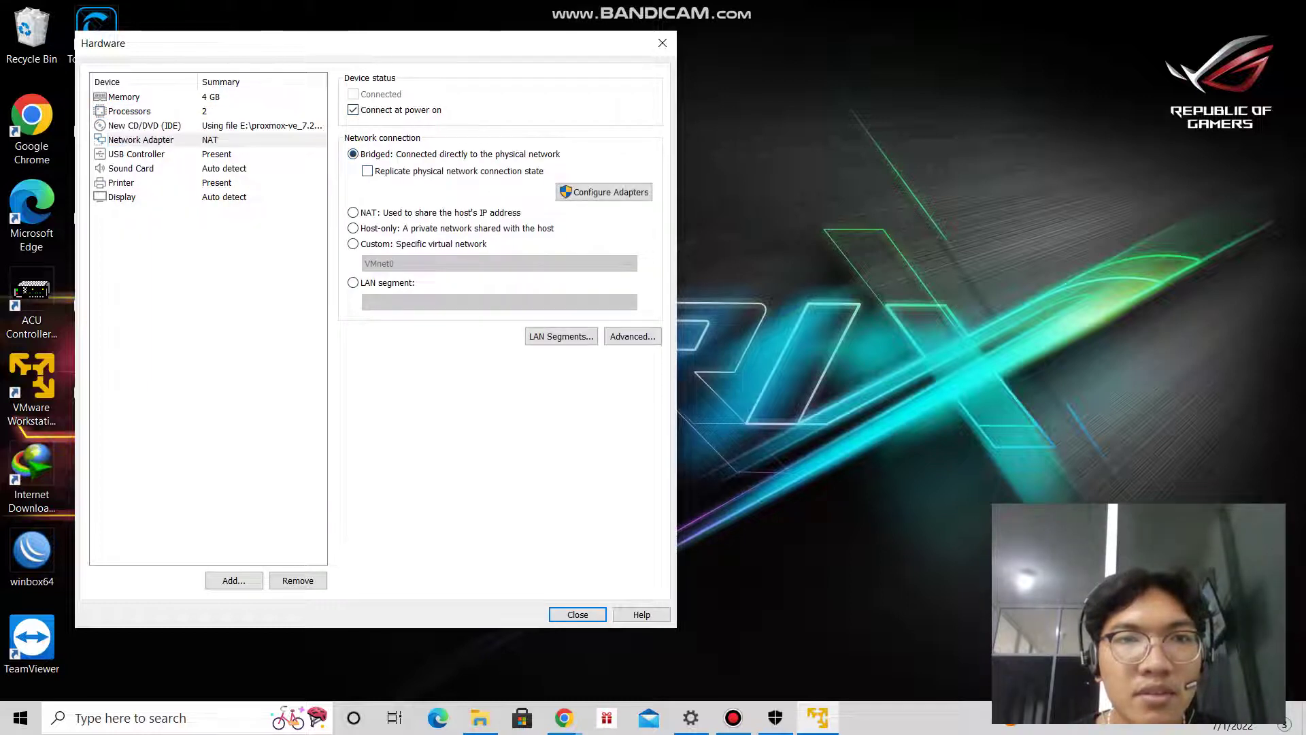
{"action": "left_click", "coordinate": [367, 171]}
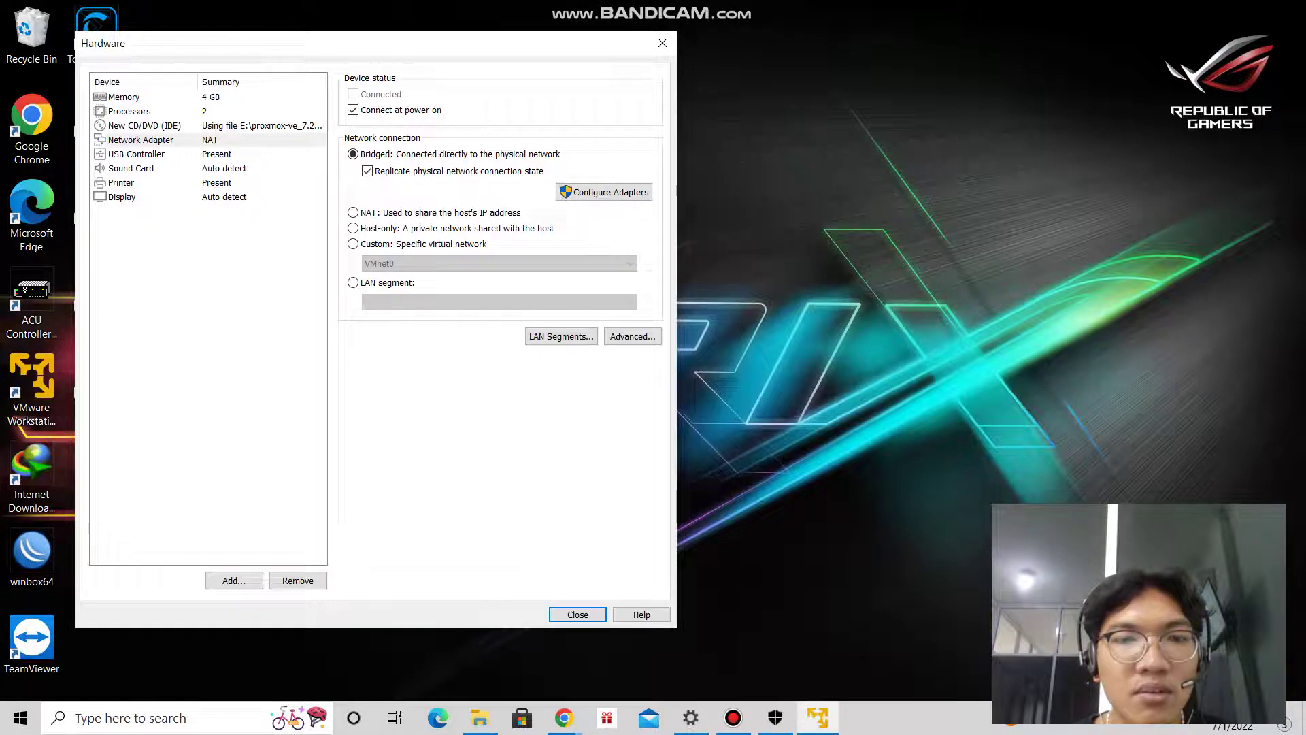
{"action": "key", "text": "Return"}
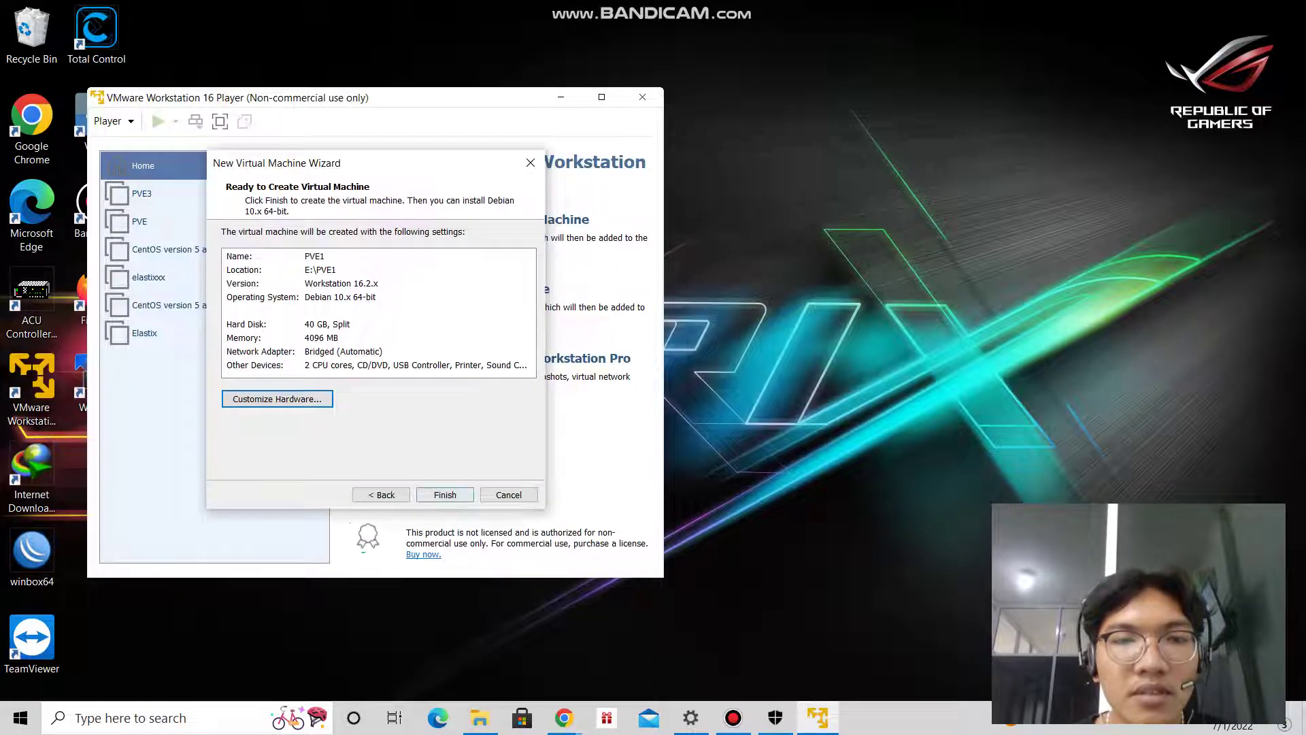
Finish creating PVE1, power it on maximized, and choose Install Proxmox VE.
{"action": "key", "text": "Return"}
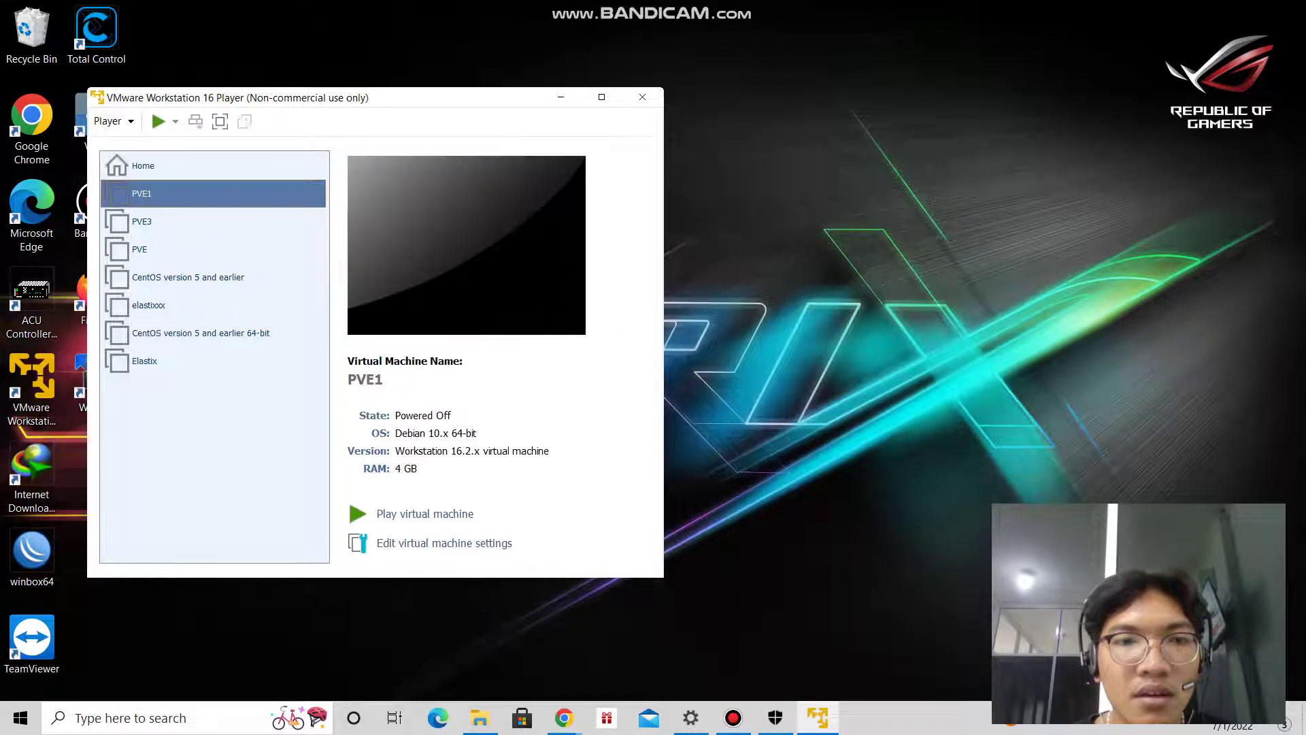
{"action": "left_click", "coordinate": [425, 514]}
{"action": "left_click", "coordinate": [601, 97]}
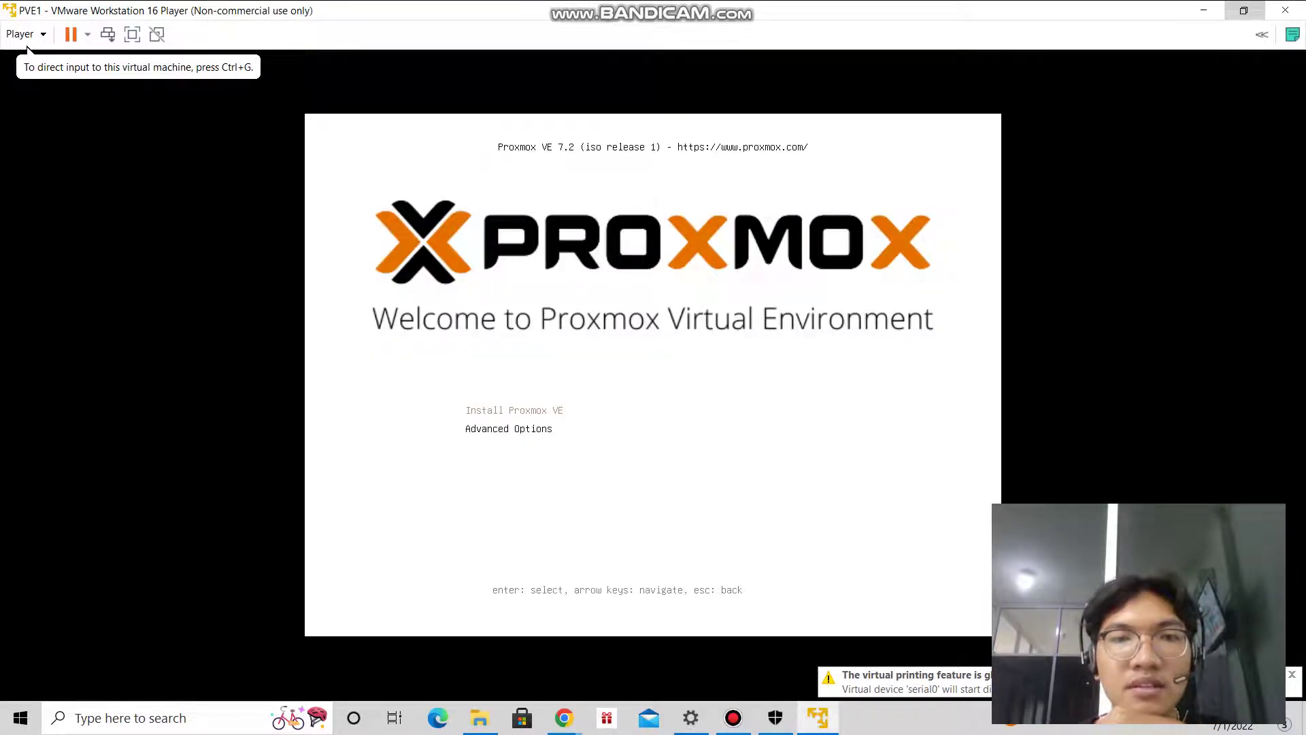
{"action": "key", "text": "ctrl+g"}
{"action": "key", "text": "Return"}
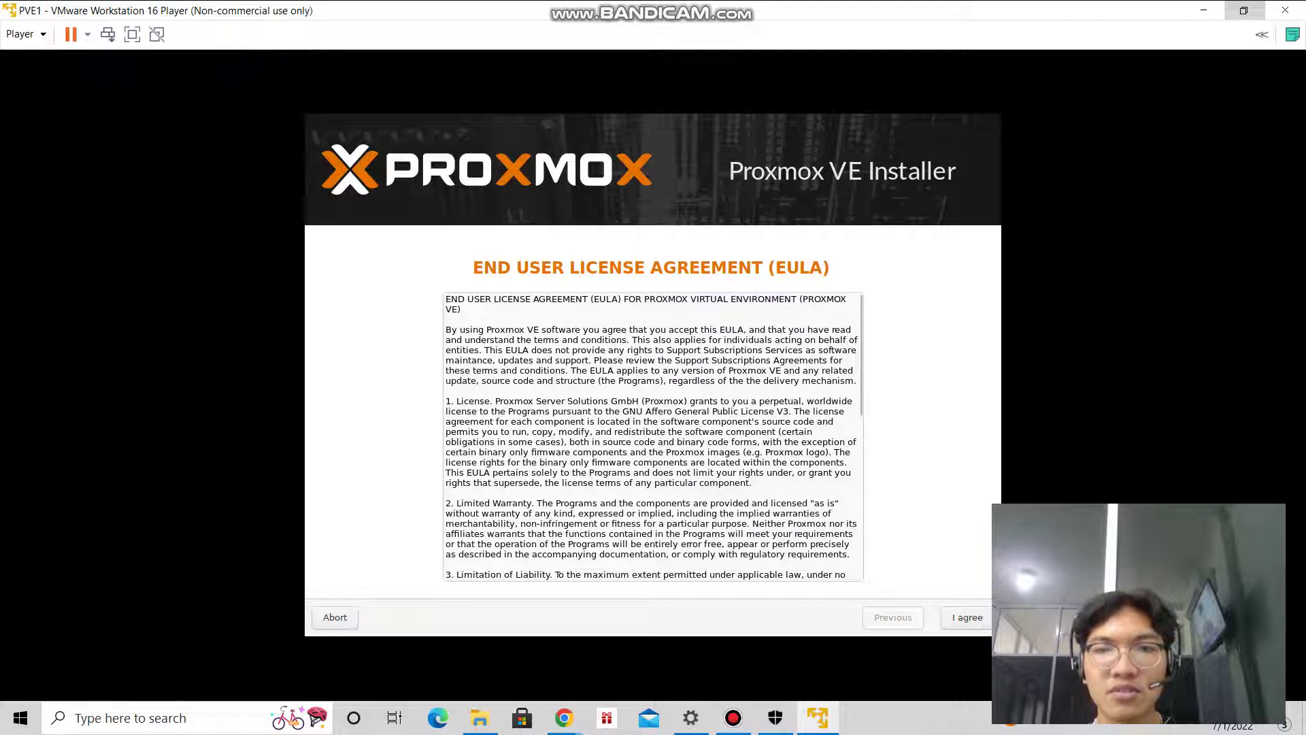
Accept the Proxmox license agreement and confirm the /dev/sda target disk options.
{"action": "scroll", "coordinate": [858, 435], "scroll_direction": "down", "scroll_amount": 10}
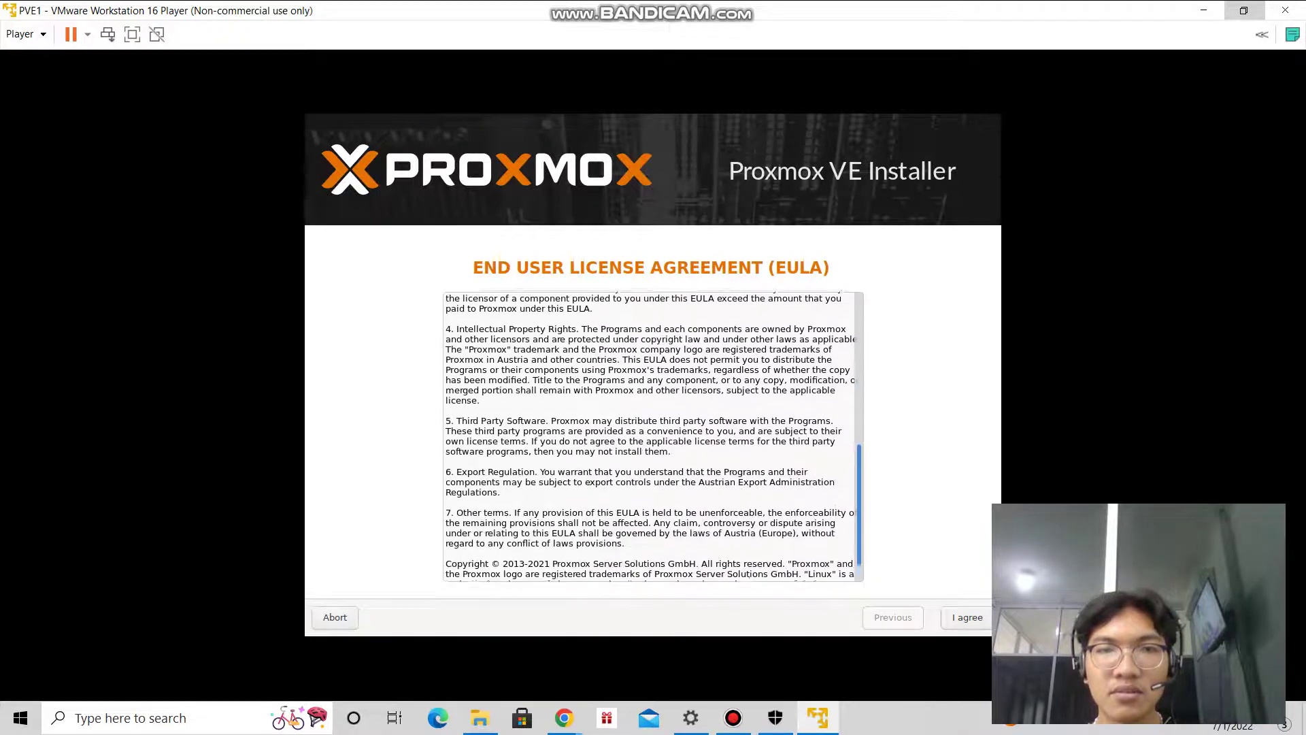
{"action": "left_click", "coordinate": [967, 617]}
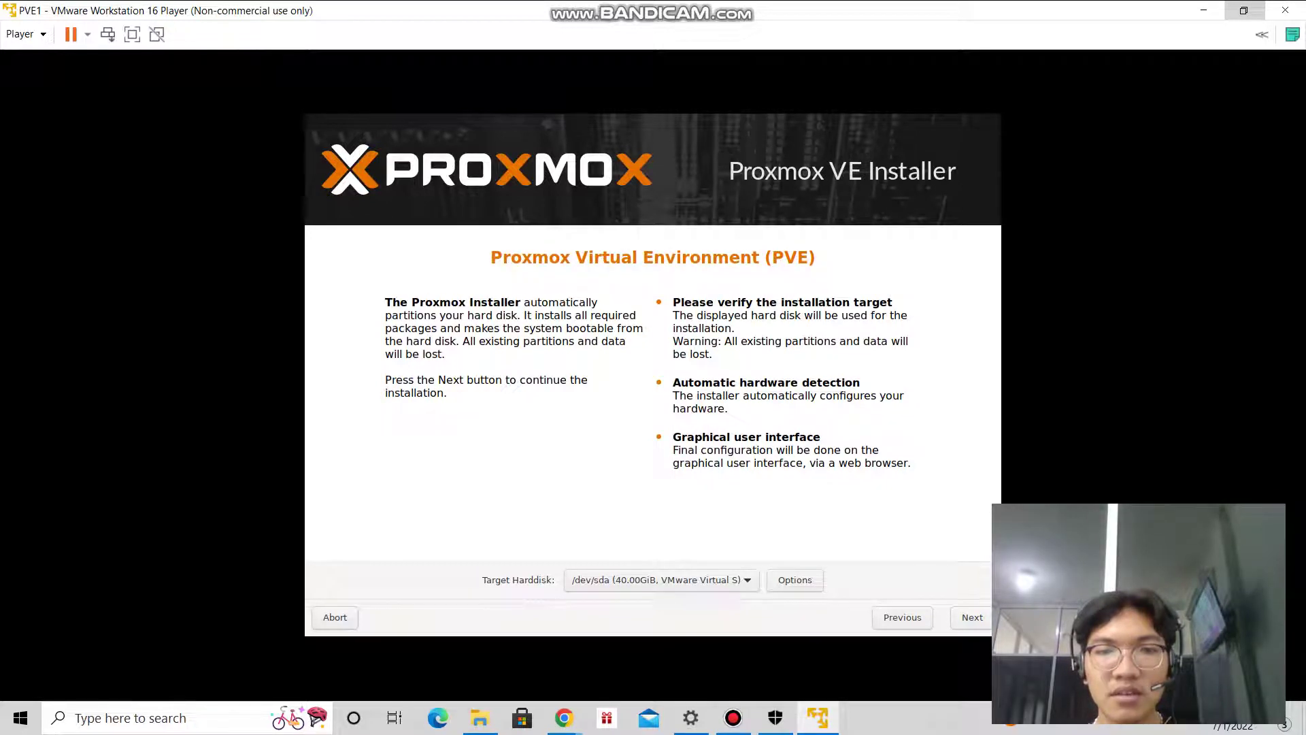
{"action": "left_click", "coordinate": [795, 579]}
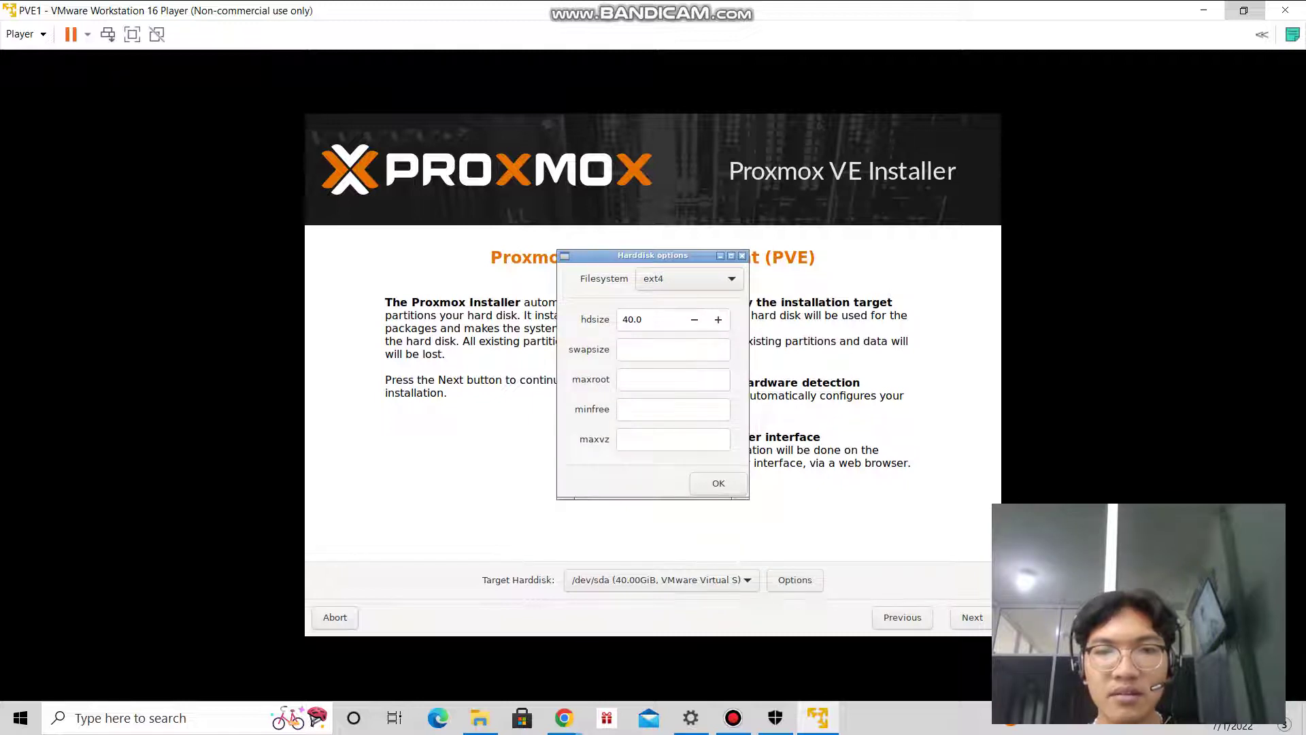
{"action": "left_click", "coordinate": [719, 484]}
{"action": "left_click", "coordinate": [972, 617]}
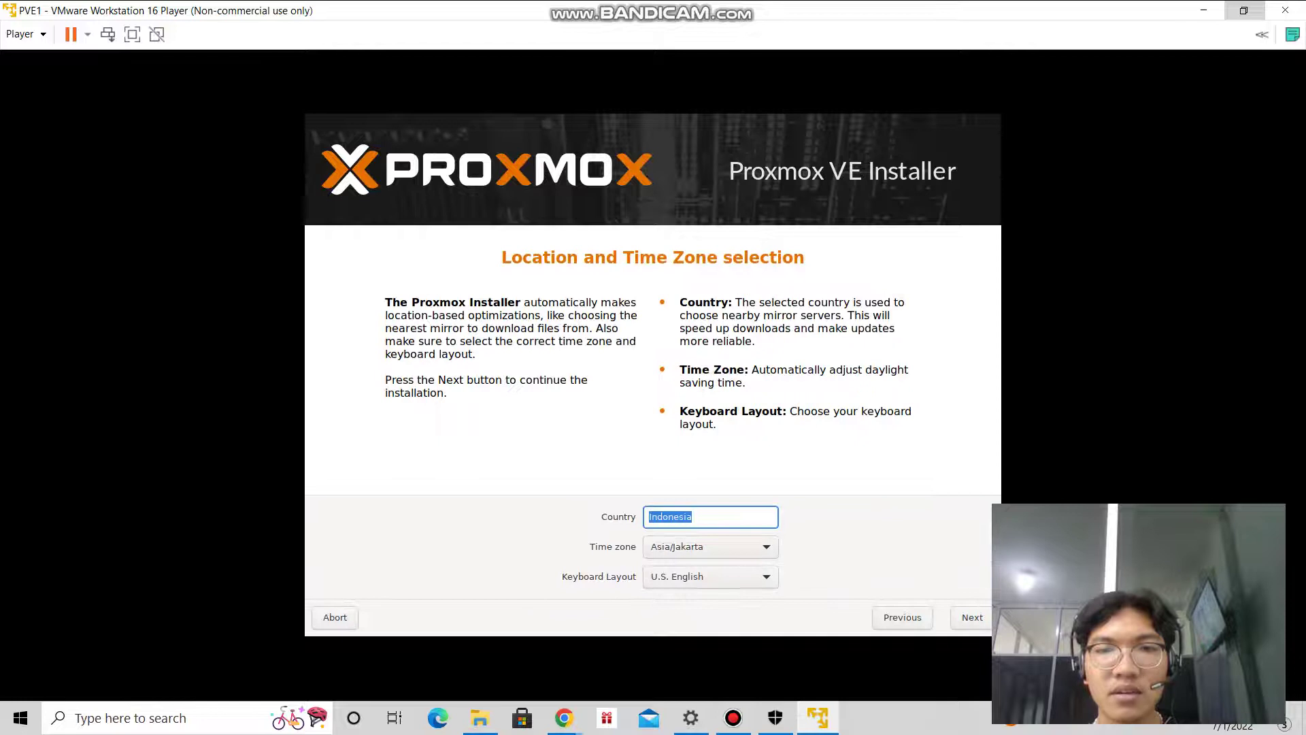
Pass the time zone page, then enter and confirm the root password.
{"action": "left_click", "coordinate": [972, 617]}
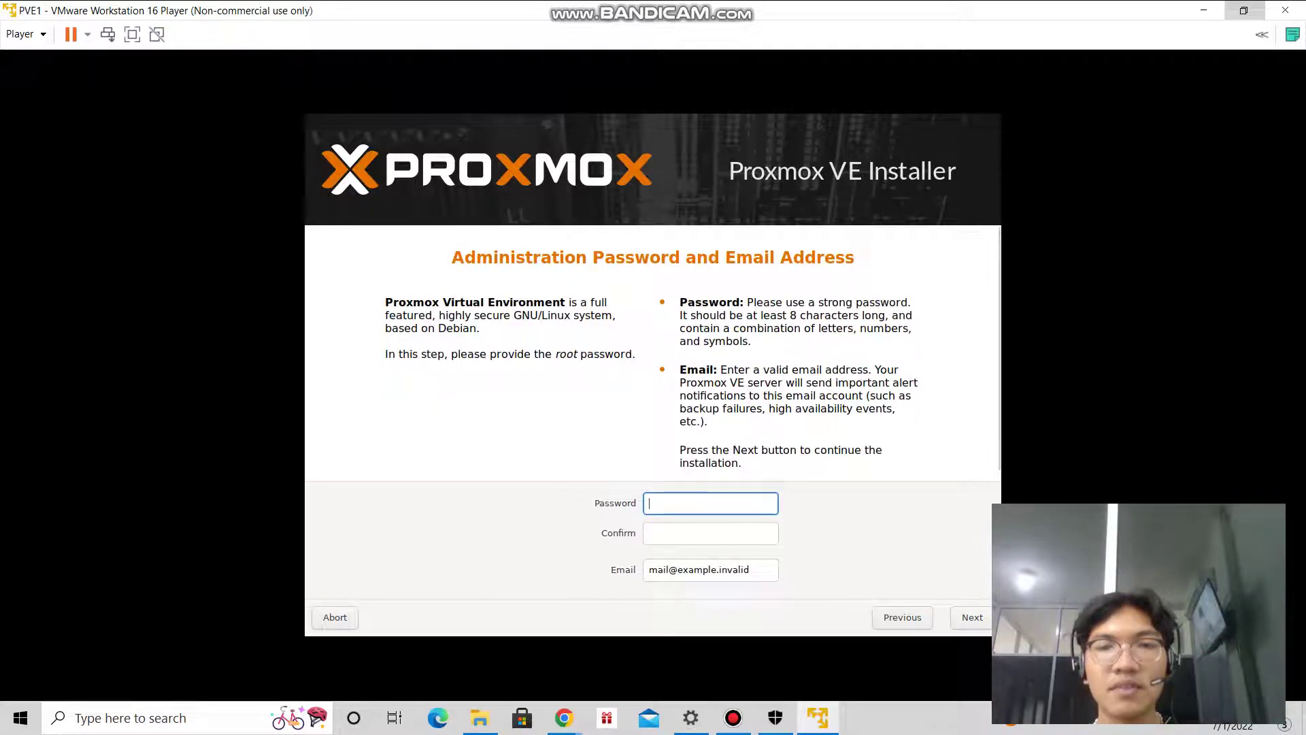
{"action": "type", "text": "**********"}
{"action": "key", "text": "Tab"}
{"action": "type", "text": "**********"}
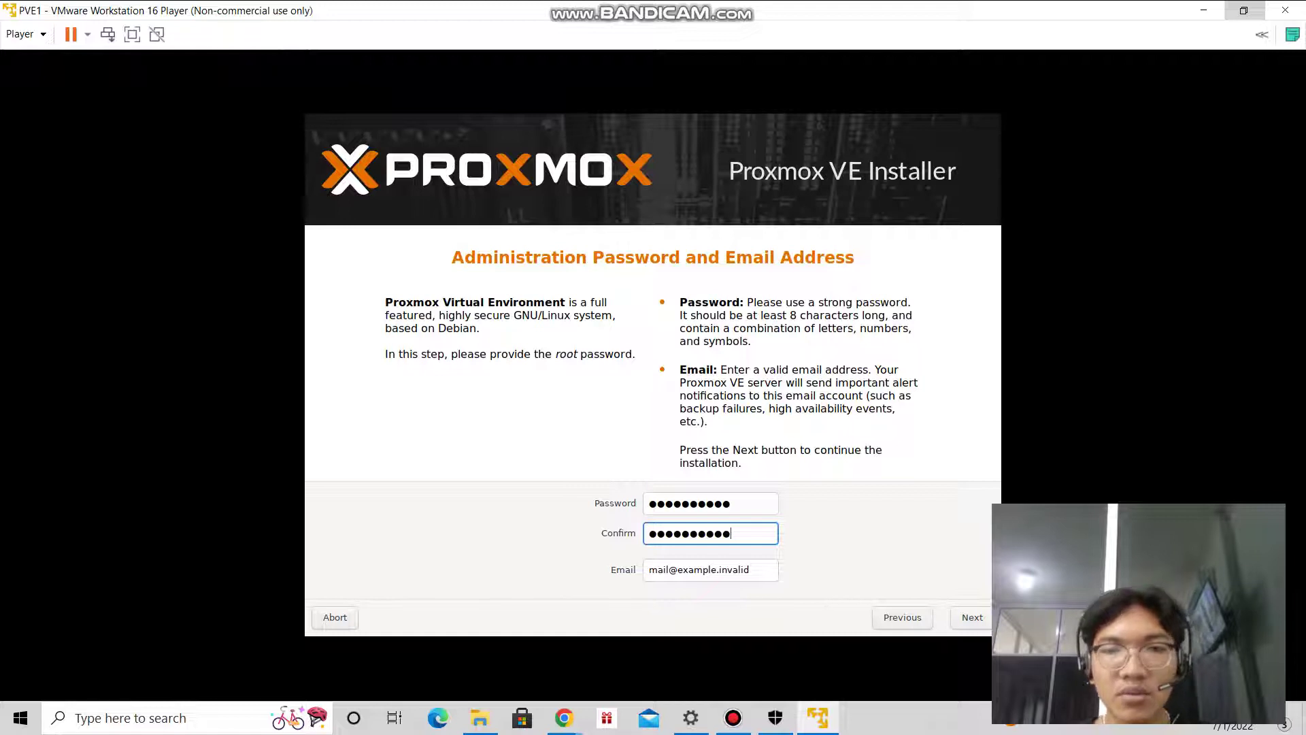
Replace the placeholder with the admin e-mail address and set hostname pve1.testing.com.
{"action": "key", "text": "Tab"}
{"action": "key", "text": "ctrl+shift+Left"}
{"action": "key", "text": "End"}
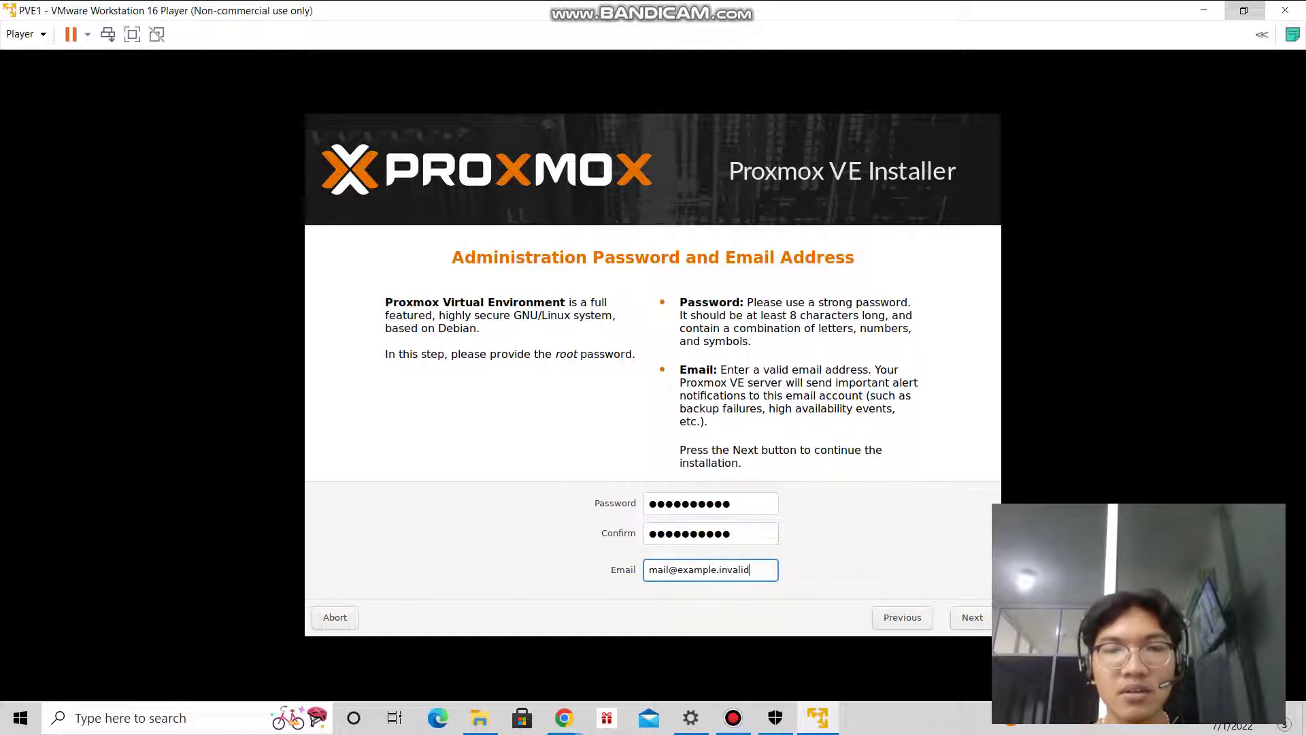
{"action": "key", "text": "ctrl+shift+Left"}
{"action": "key", "text": "ctrl+shift+Left"}
{"action": "key", "text": "ctrl+shift+Left"}
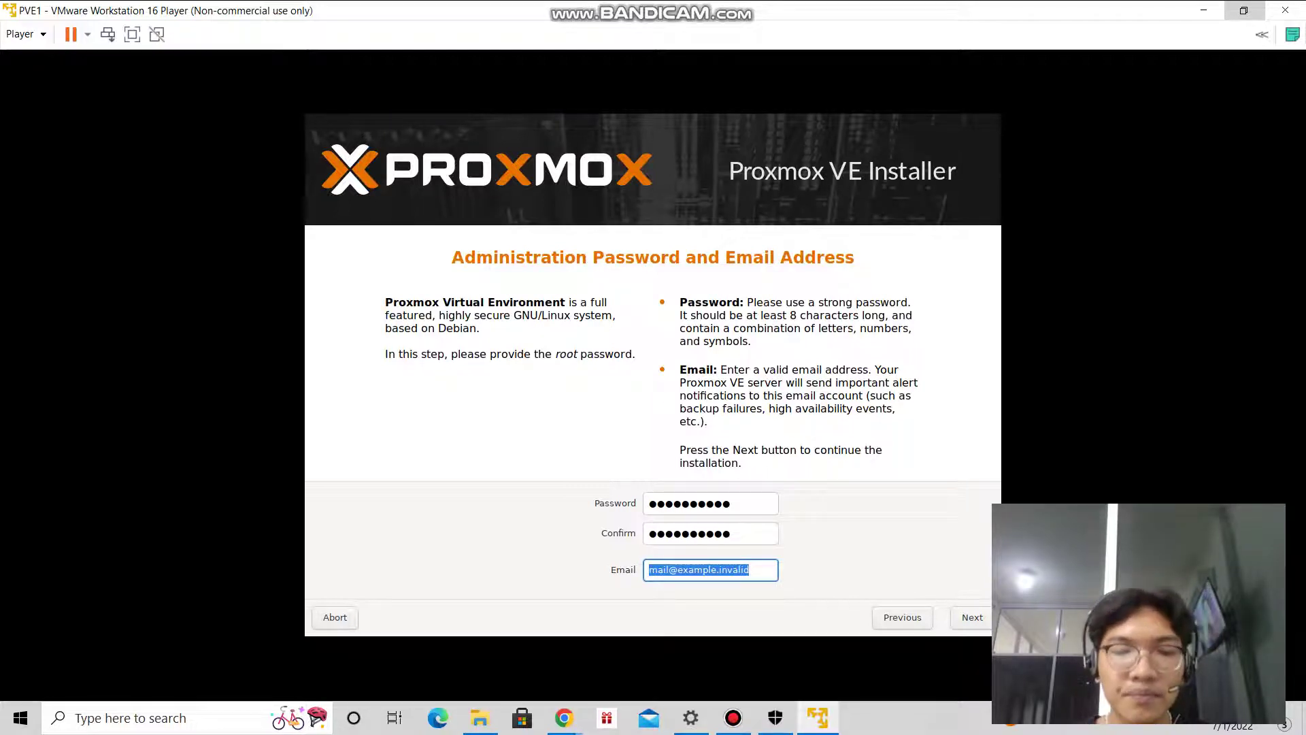
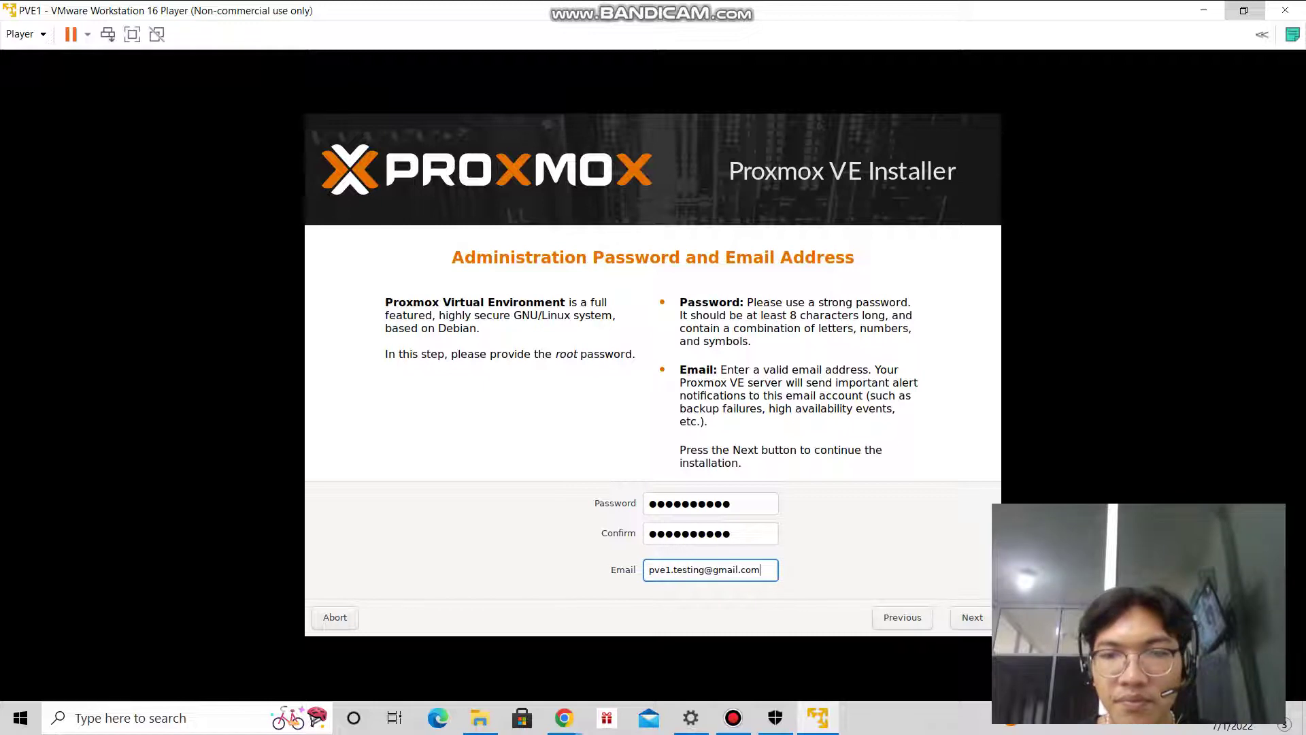
{"action": "key", "text": "Return"}
{"action": "type", "text": "pve1.testing.com"}
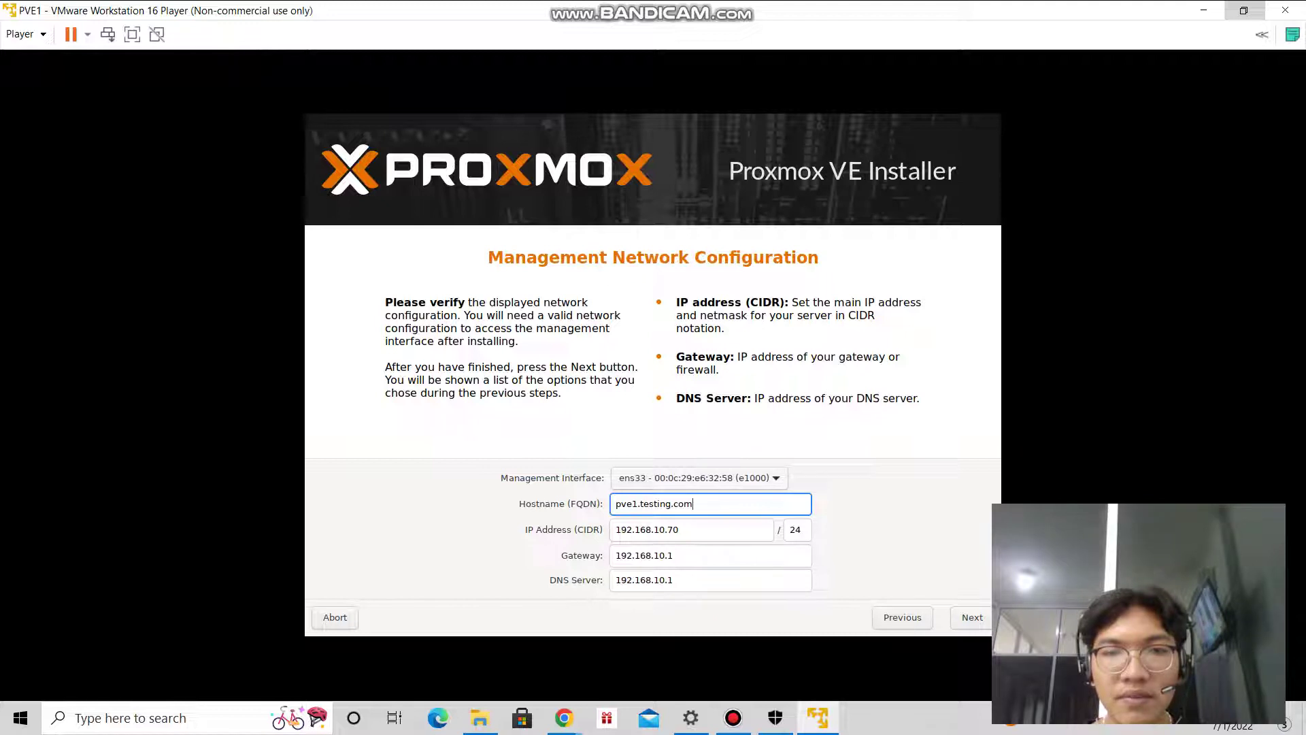
Accept the network settings and launch the installation from the Summary page.
{"action": "key", "text": "Return"}
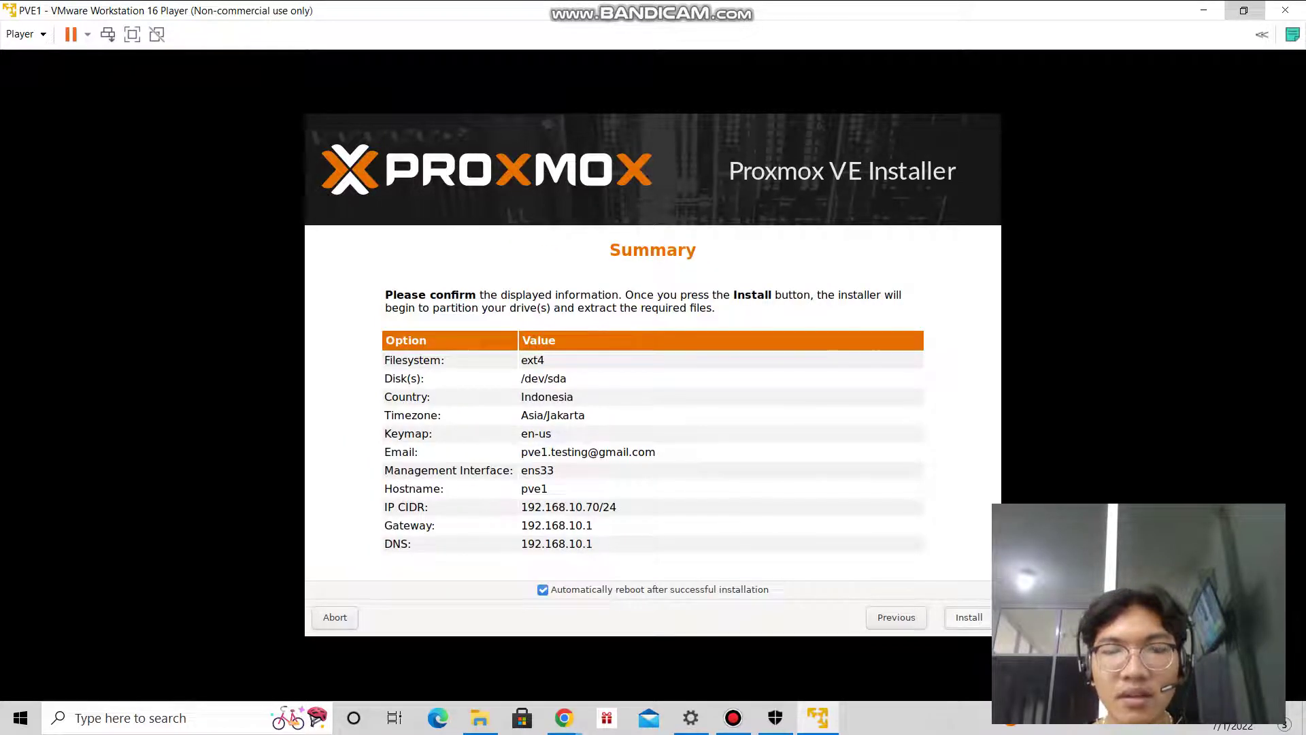
{"action": "key", "text": "Return"}
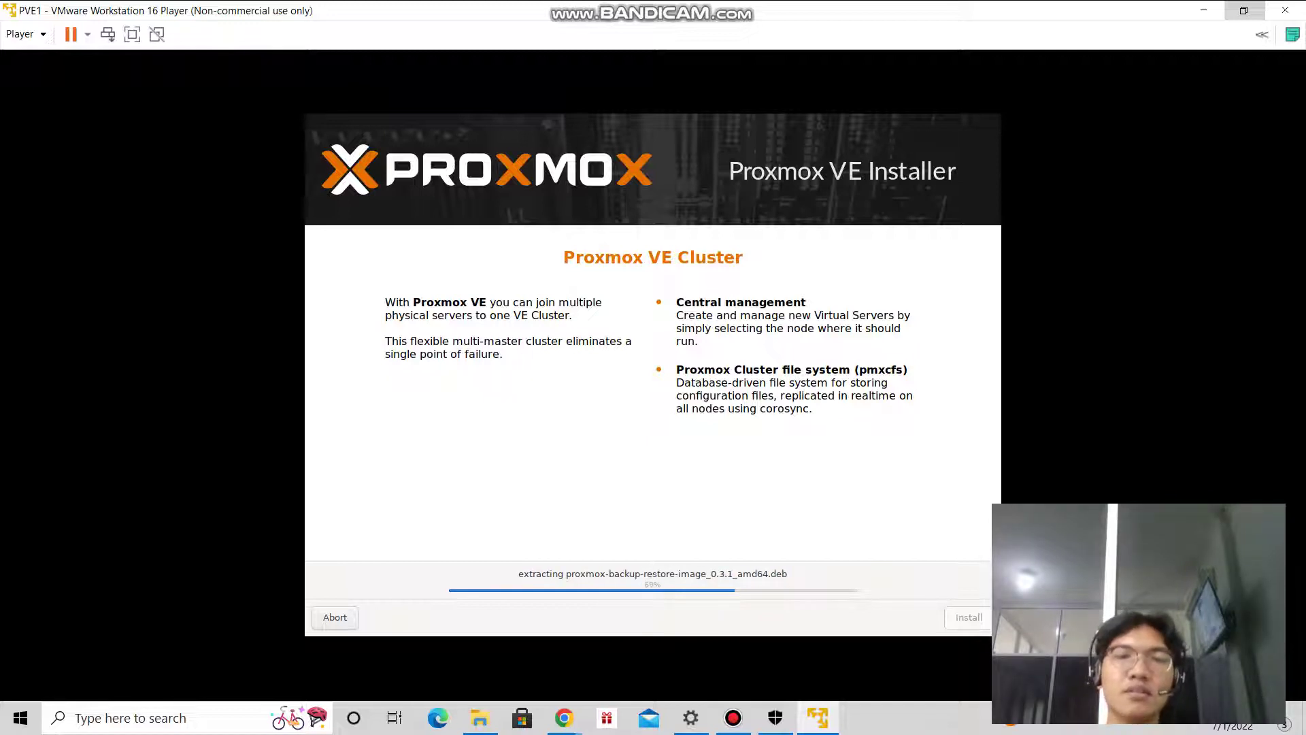
Browse to the Downloads folder in File Explorer while the installation completes.
{"action": "left_click", "coordinate": [480, 718]}
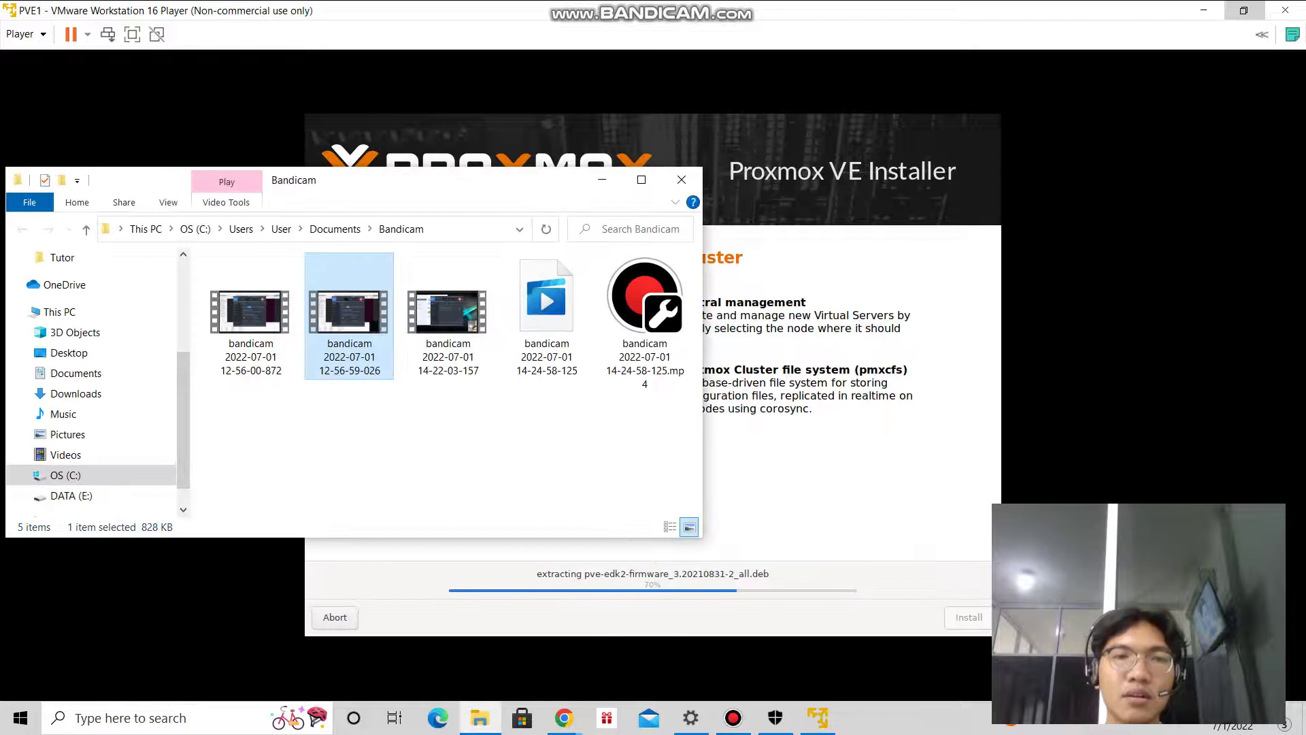
{"action": "left_click", "coordinate": [76, 393]}
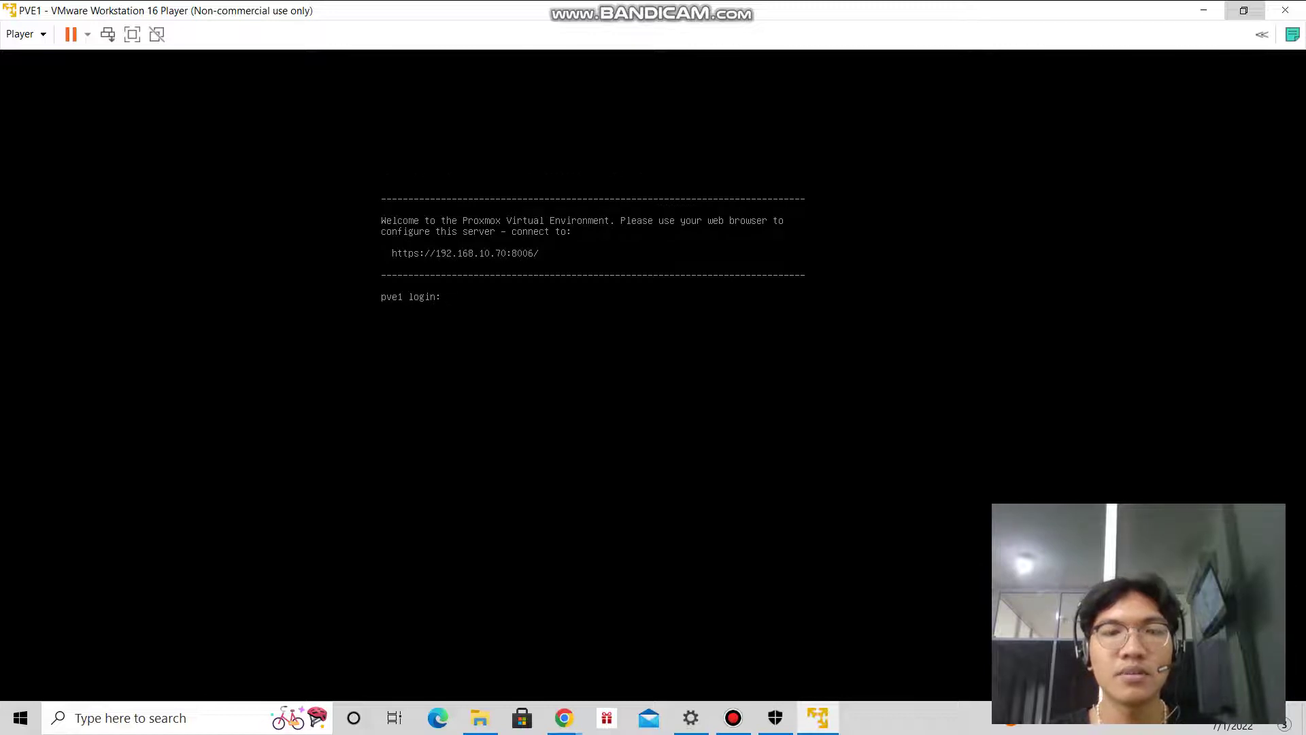
Enter root as the login name at the pve1 console and submit the password.
{"action": "type", "text": "root"}
{"action": "key", "text": "Return"}
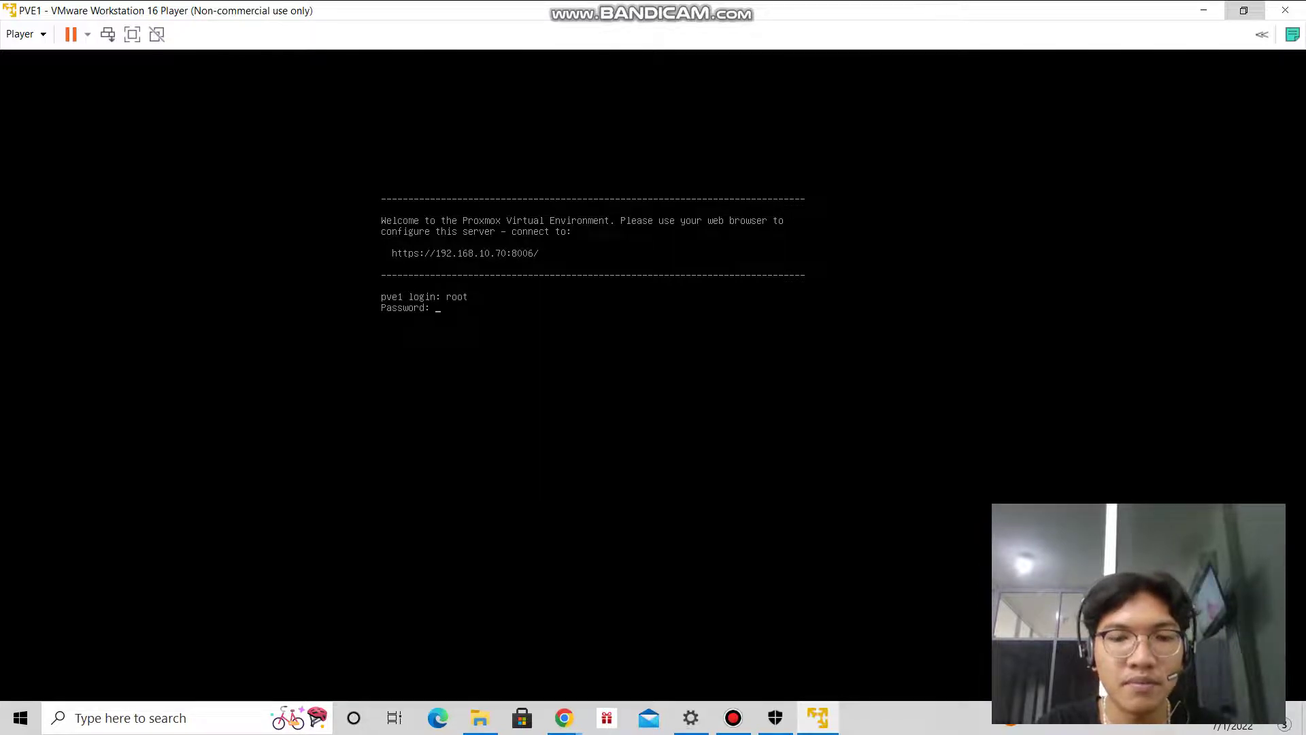
{"action": "key", "text": "Return"}
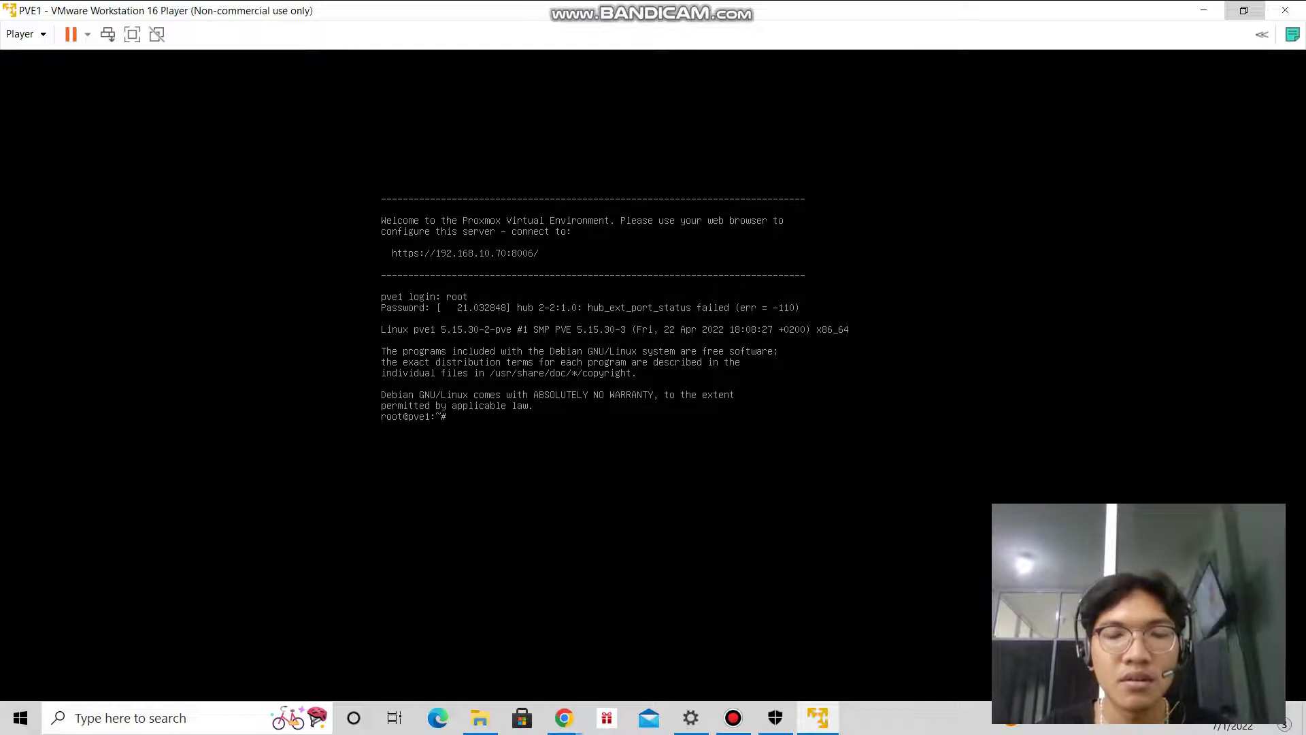
Ping 8.8.8.8 from the pve1 root shell, then stop it with Ctrl+Z.
{"action": "type", "text": "ping"}
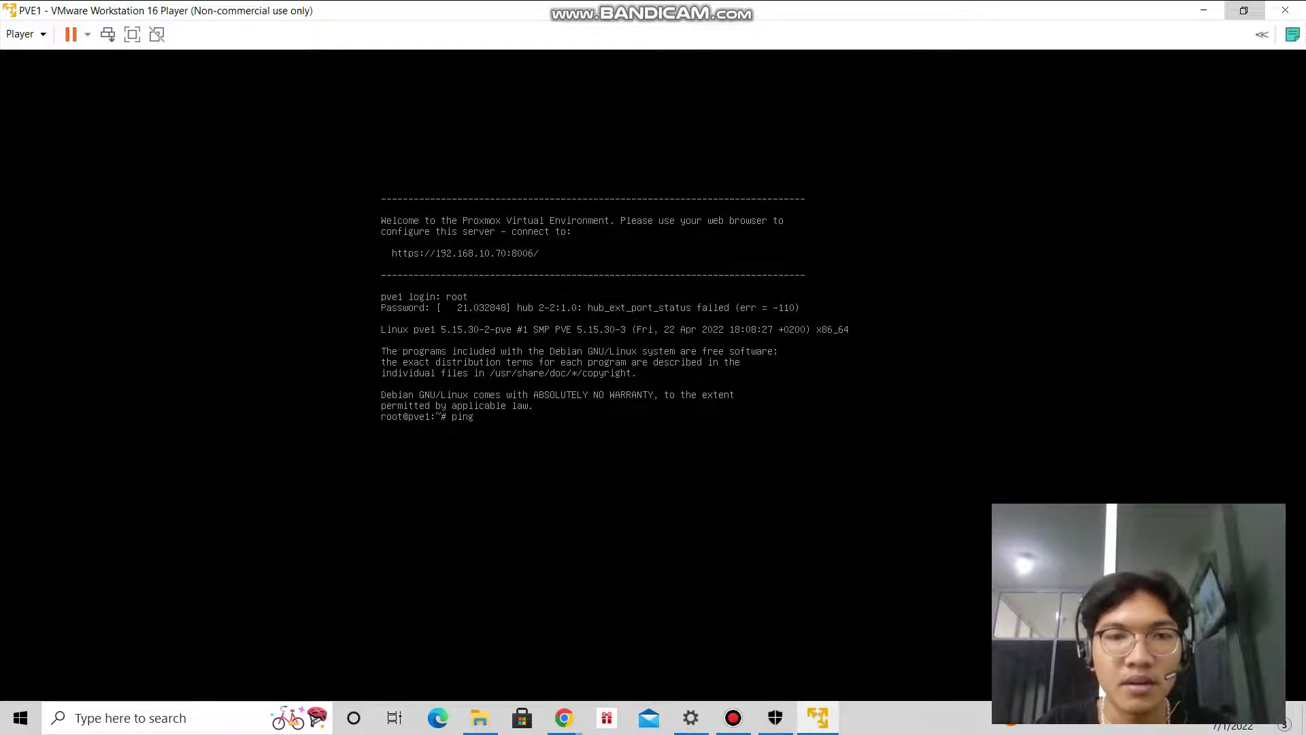
{"action": "type", "text": " 192."}
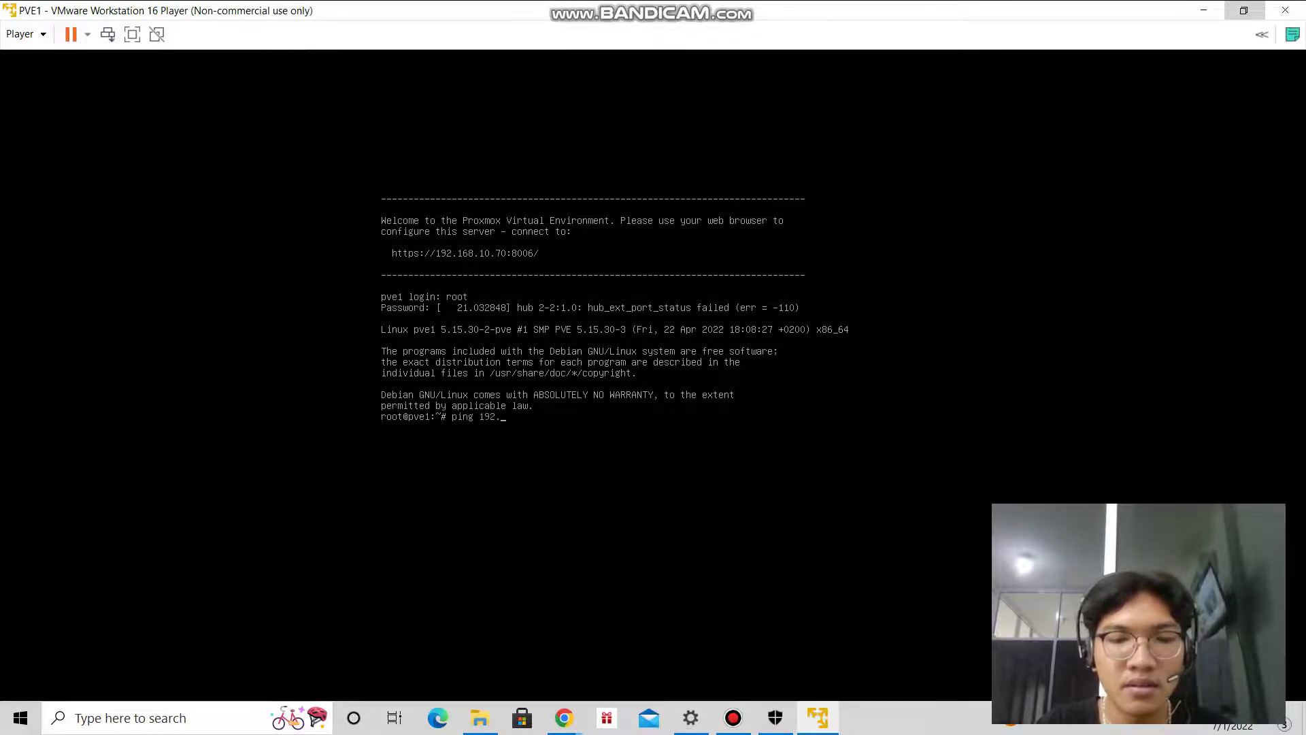
{"action": "key", "text": "BackSpace"}
{"action": "key", "text": "BackSpace"}
{"action": "key", "text": "BackSpace"}
{"action": "key", "text": "BackSpace"}
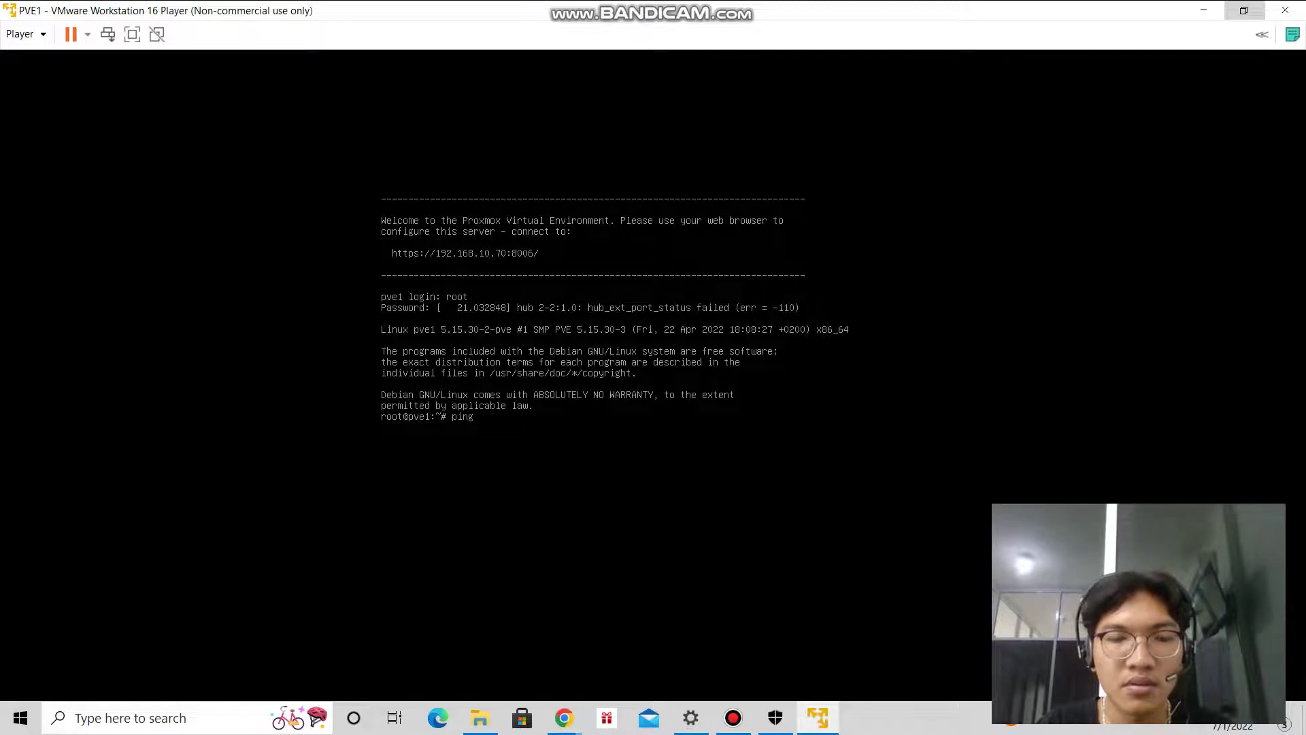
{"action": "type", "text": "8.8.8.8"}
{"action": "key", "text": "Return"}
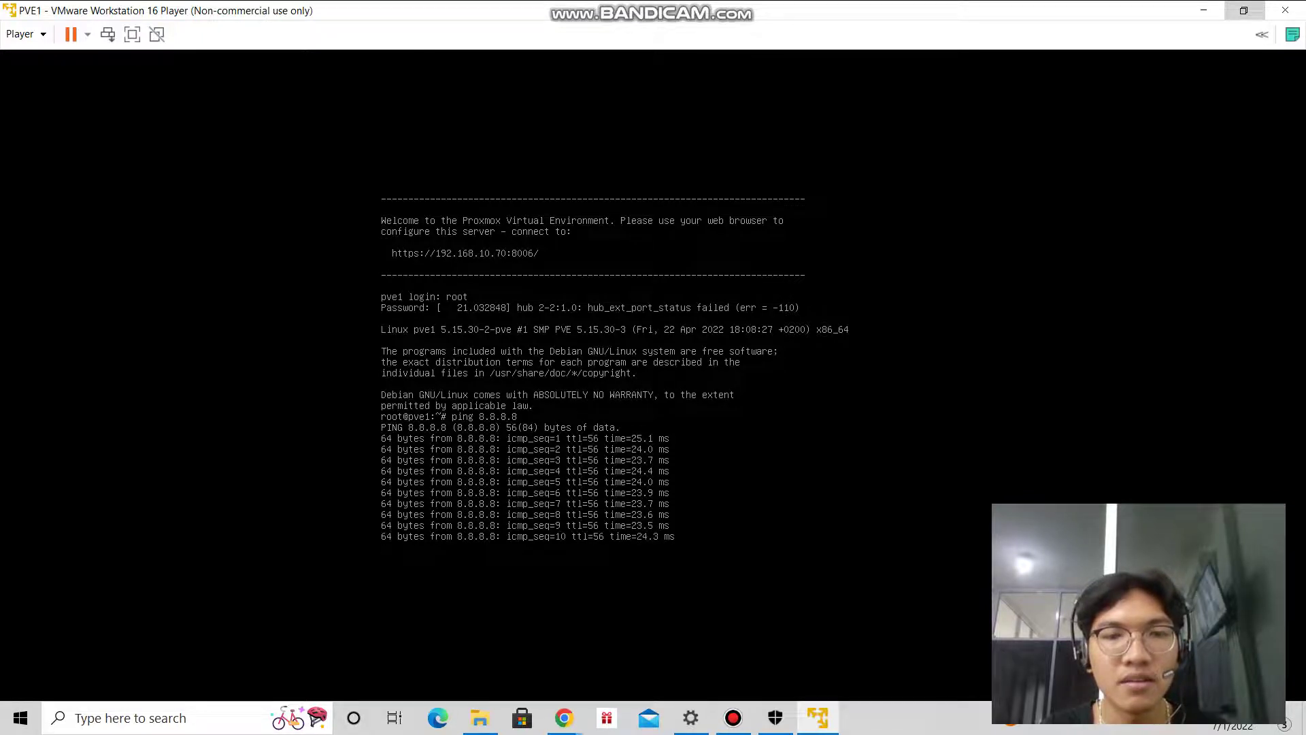
{"action": "key", "text": "ctrl+z"}
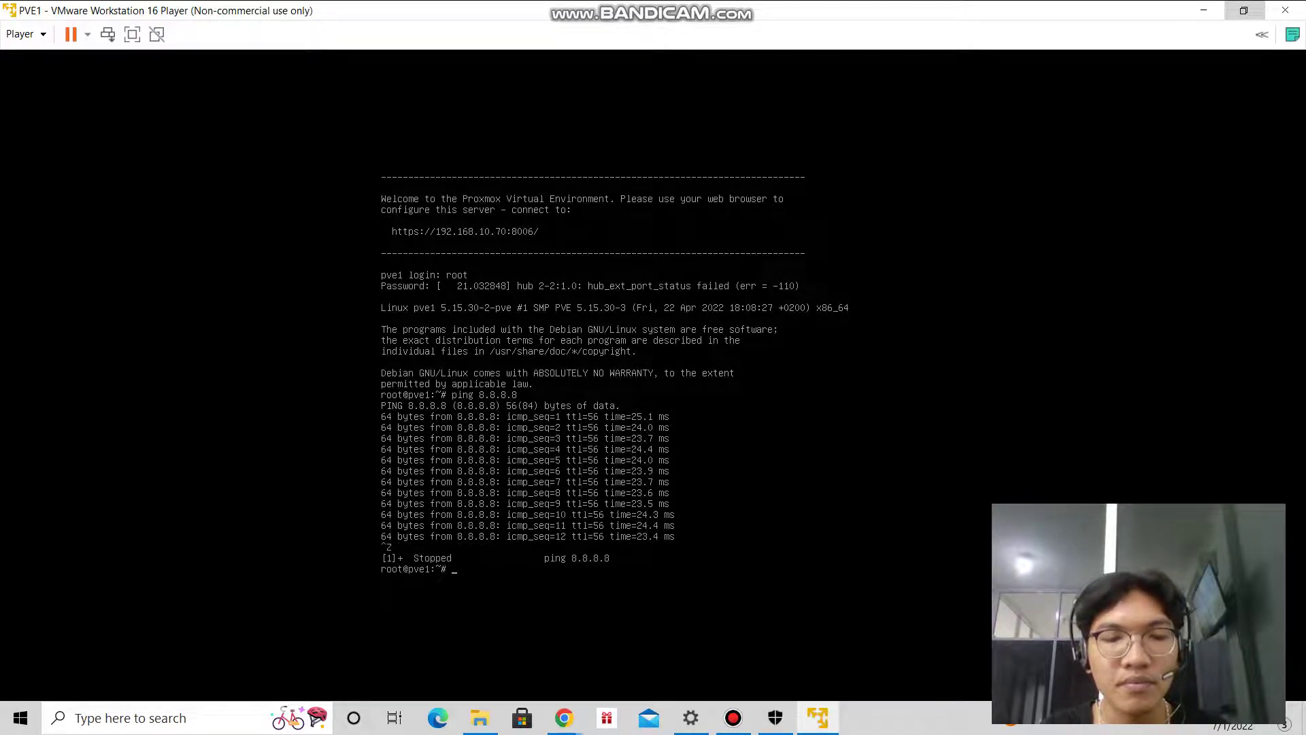
Load 192.168.10.70:8006 in Chrome and proceed past the certificate warning to the Proxmox login.
{"action": "mouse_move", "coordinate": [564, 718]}
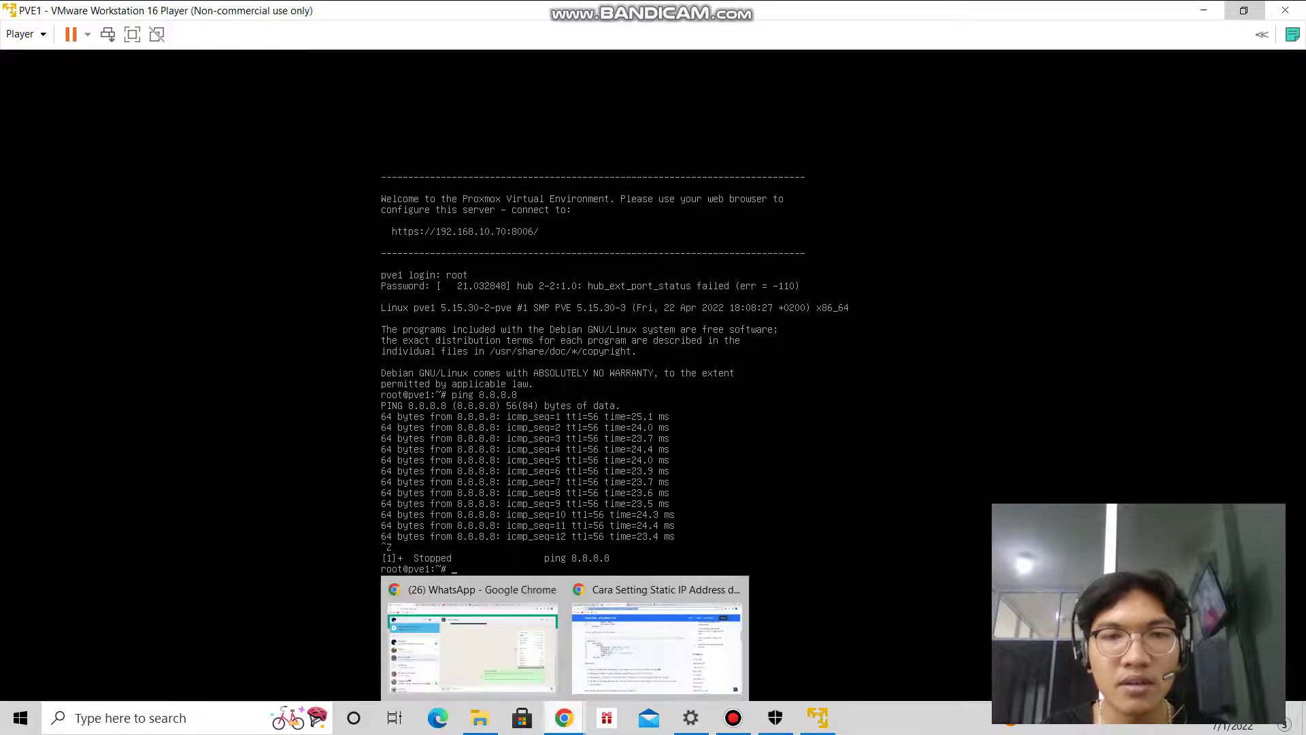
{"action": "mouse_move", "coordinate": [477, 646]}
{"action": "left_click", "coordinate": [656, 647]}
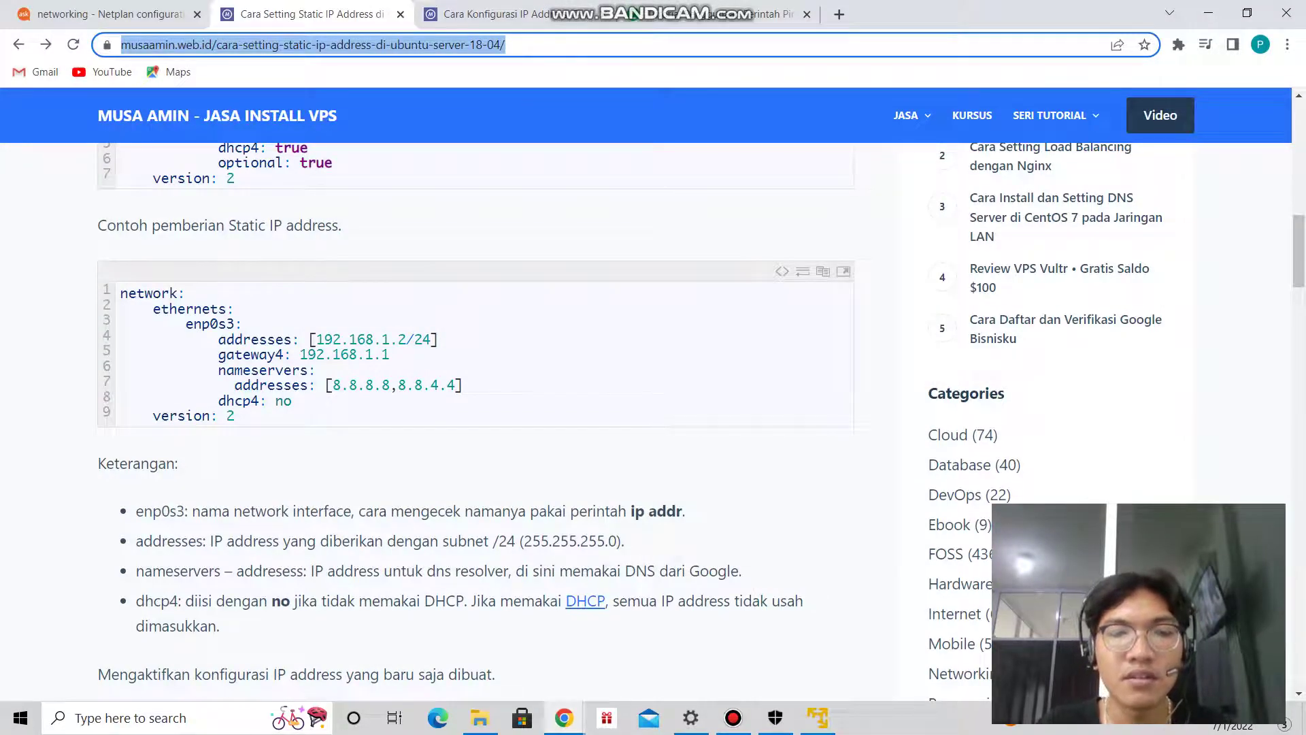
{"action": "type", "text": "192."}
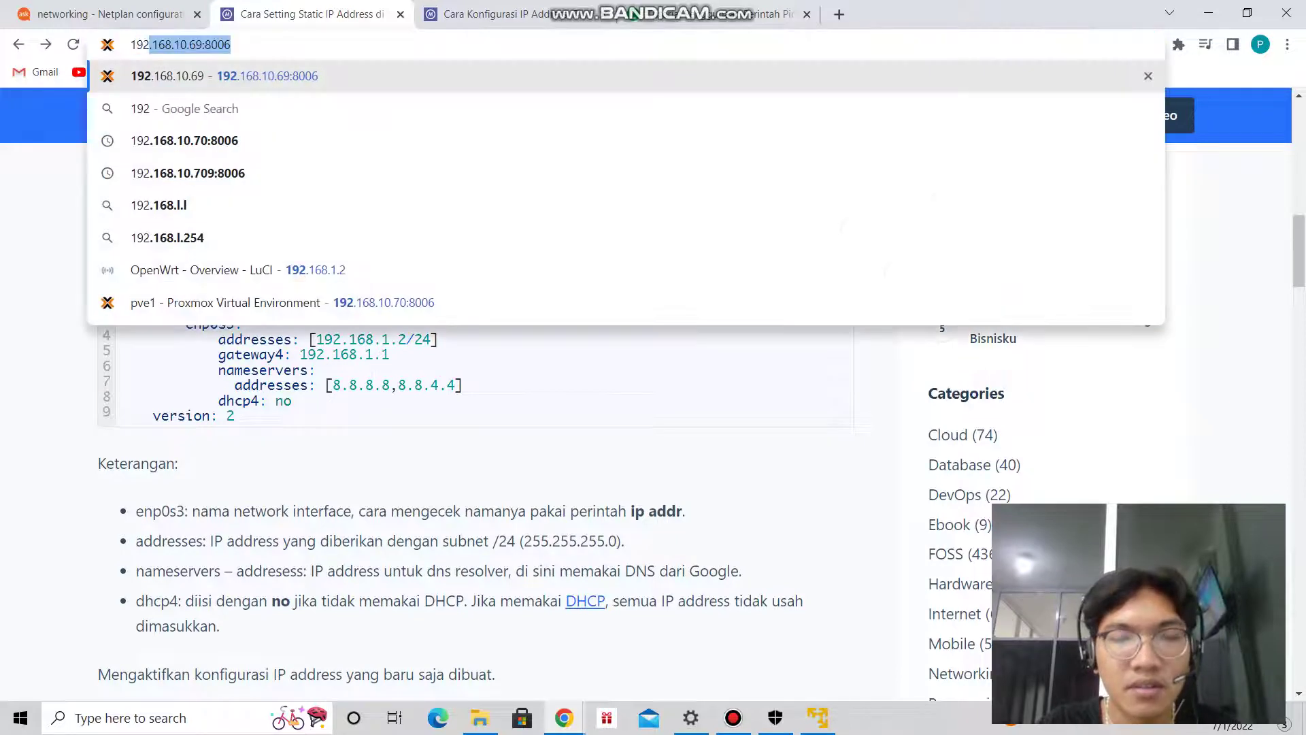
{"action": "type", "text": "168"}
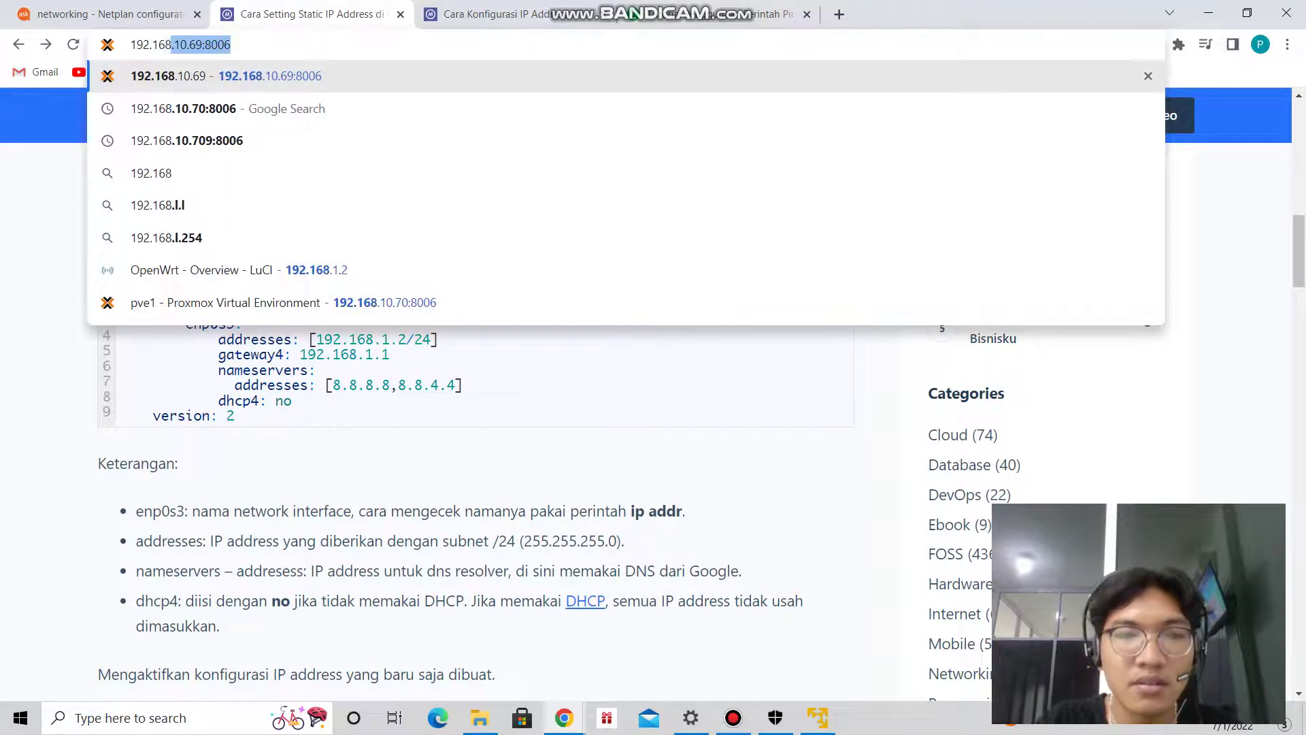
{"action": "type", "text": ".10.70"}
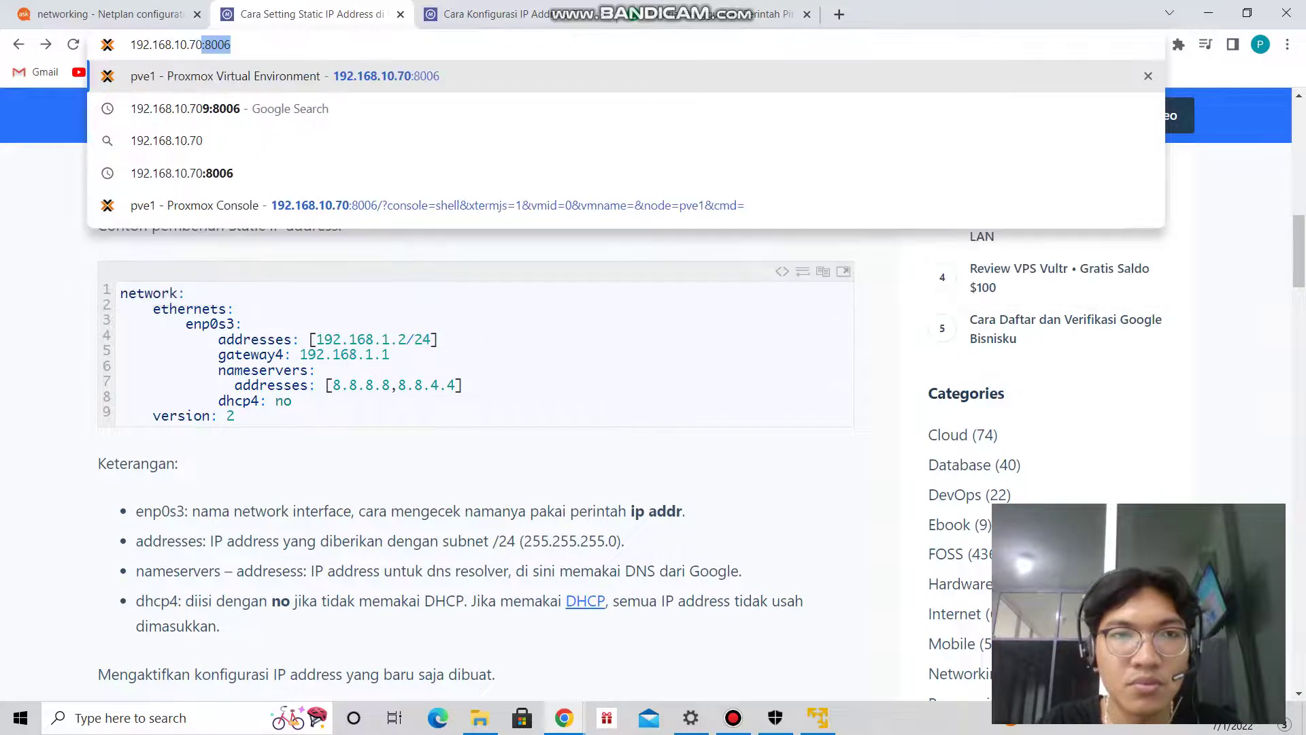
{"action": "type", "text": ":8006"}
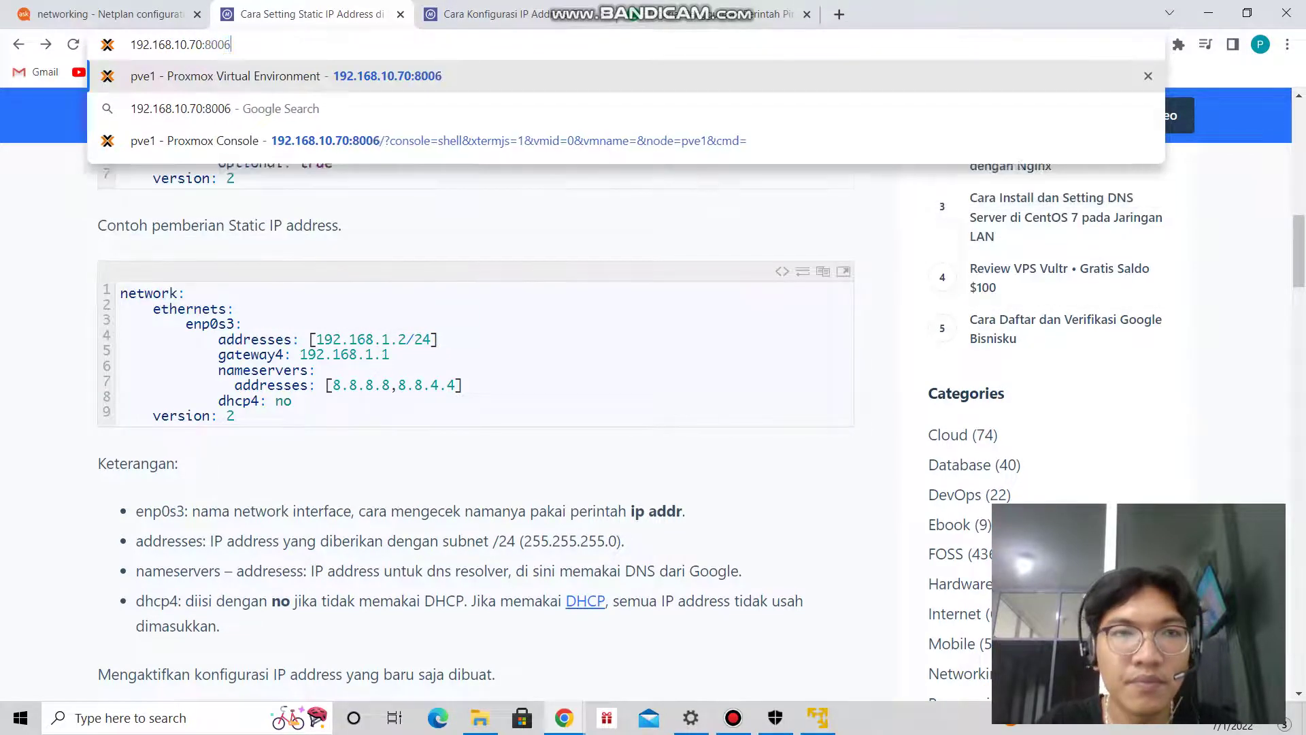
{"action": "key", "text": "Return"}
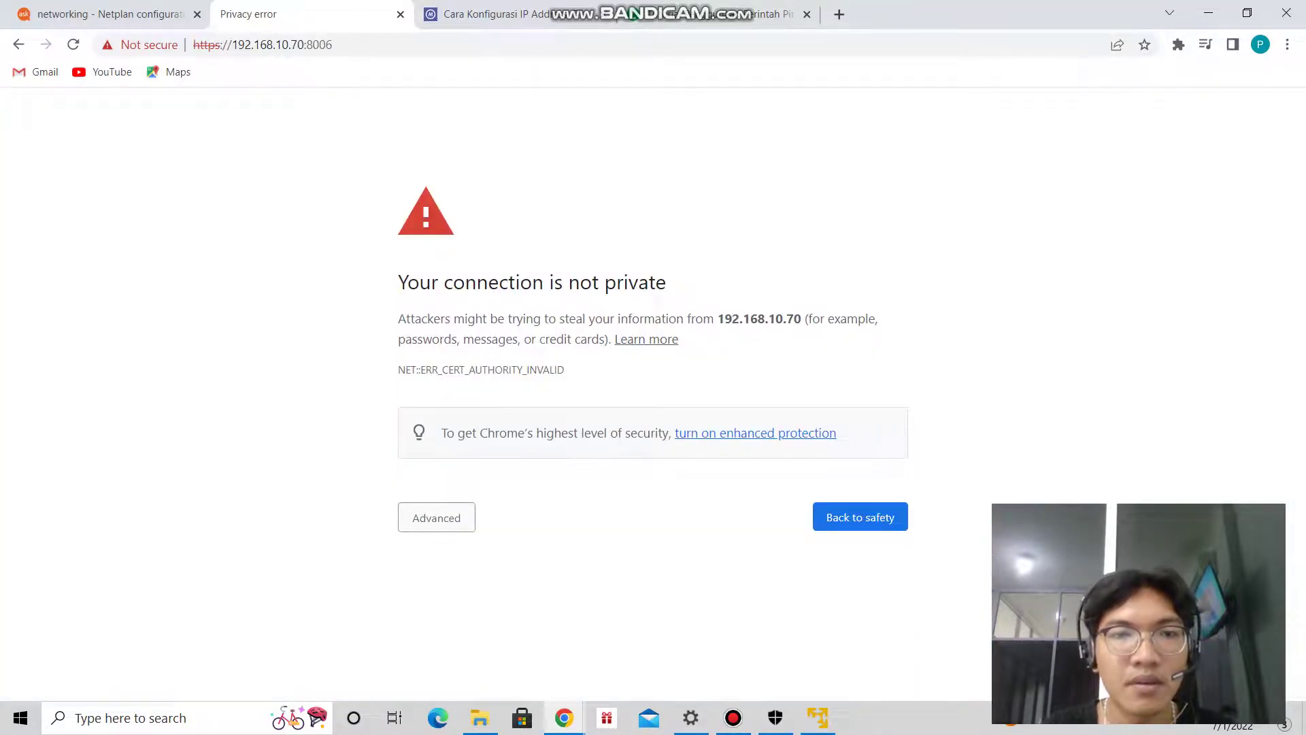
{"action": "left_click", "coordinate": [436, 517]}
{"action": "left_click", "coordinate": [481, 648]}
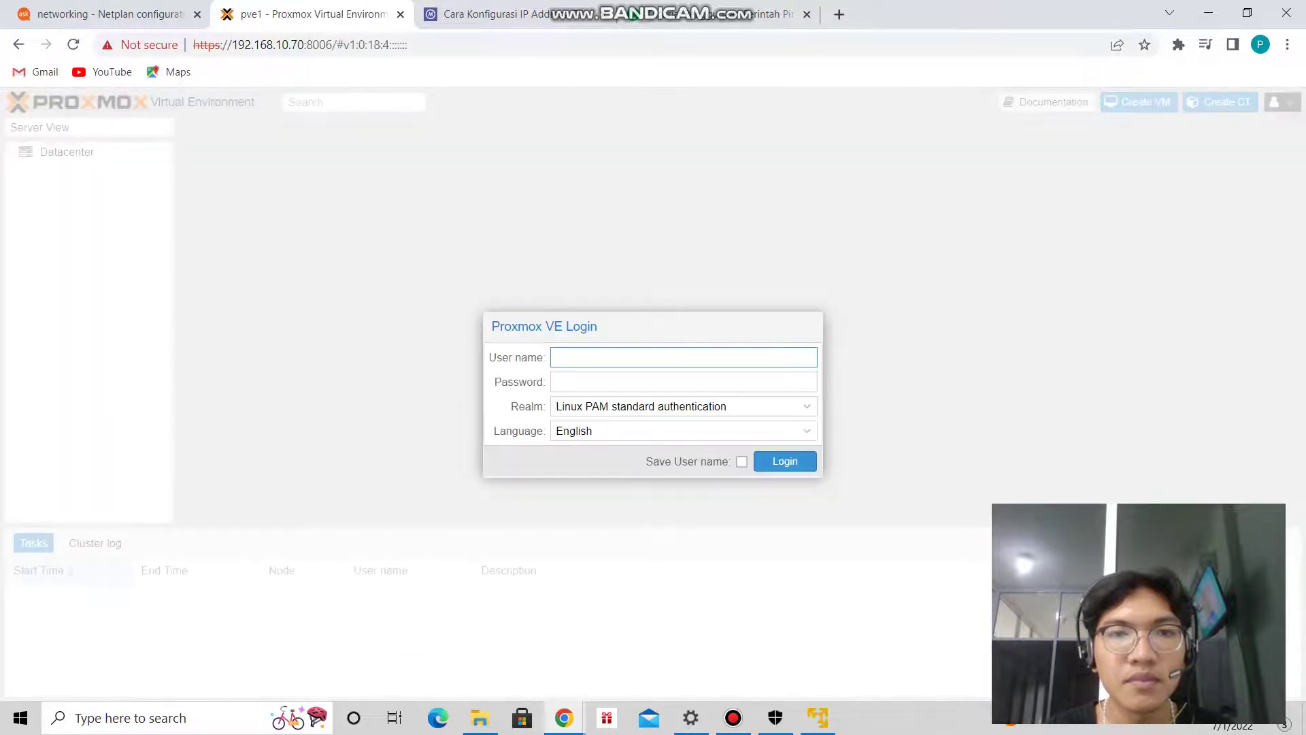
Log in to Proxmox VE as root with the account password and dismiss the no-subscription notice.
{"action": "type", "text": "root"}
{"action": "key", "text": "BackSpace"}
{"action": "key", "text": "BackSpace"}
{"action": "key", "text": "BackSpace"}
{"action": "key", "text": "BackSpace"}
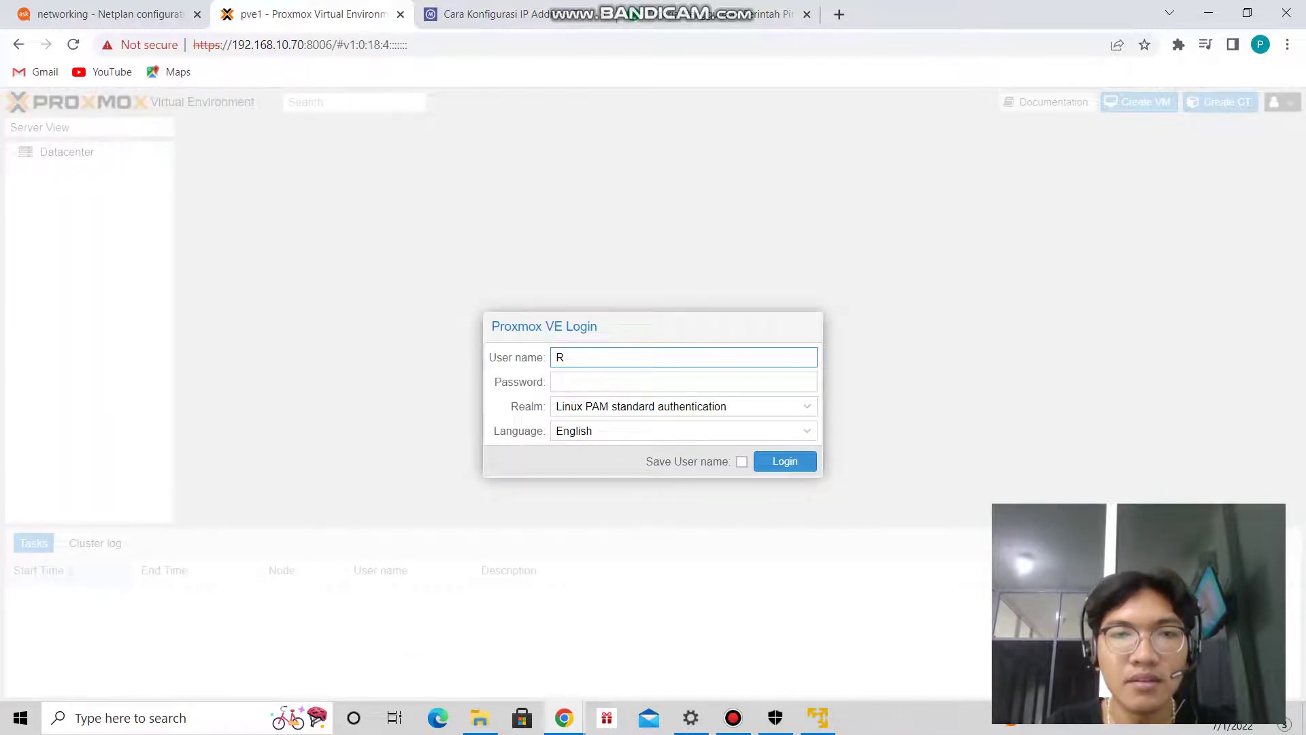
{"action": "type", "text": "root"}
{"action": "key", "text": "Tab"}
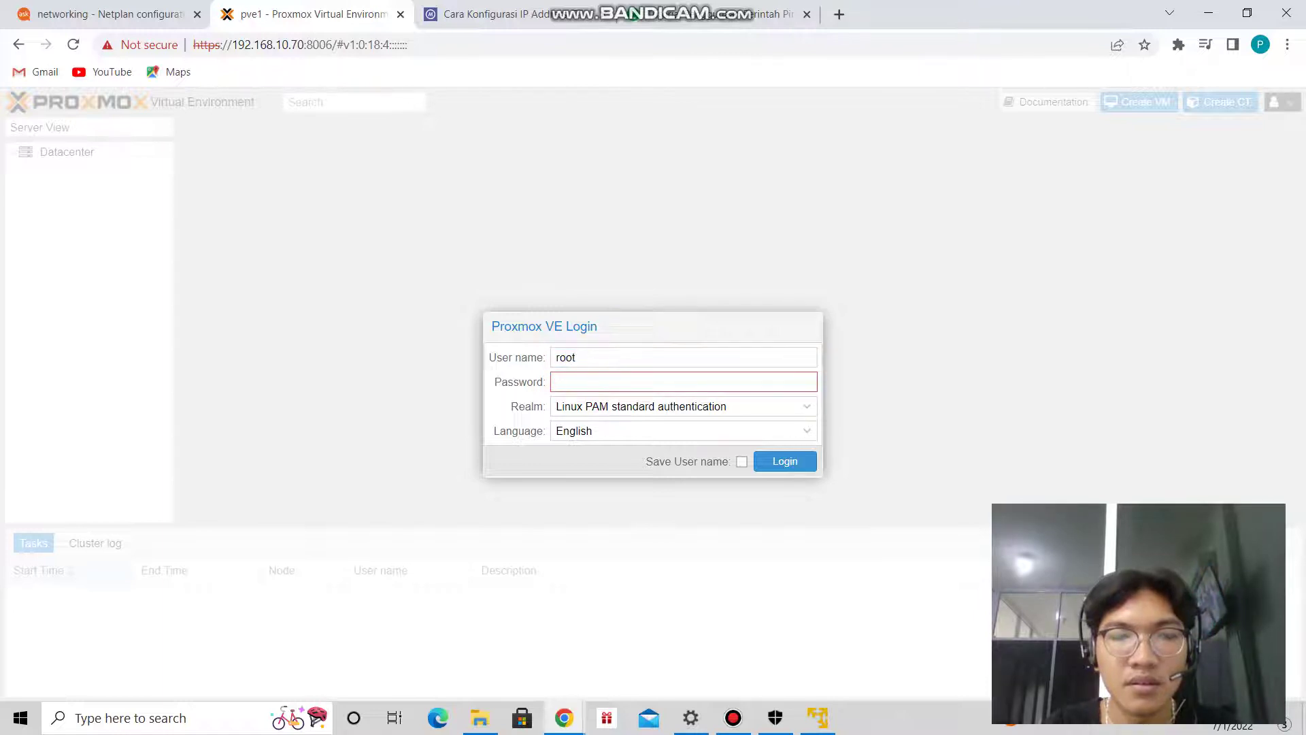
{"action": "type", "text": "*******"}
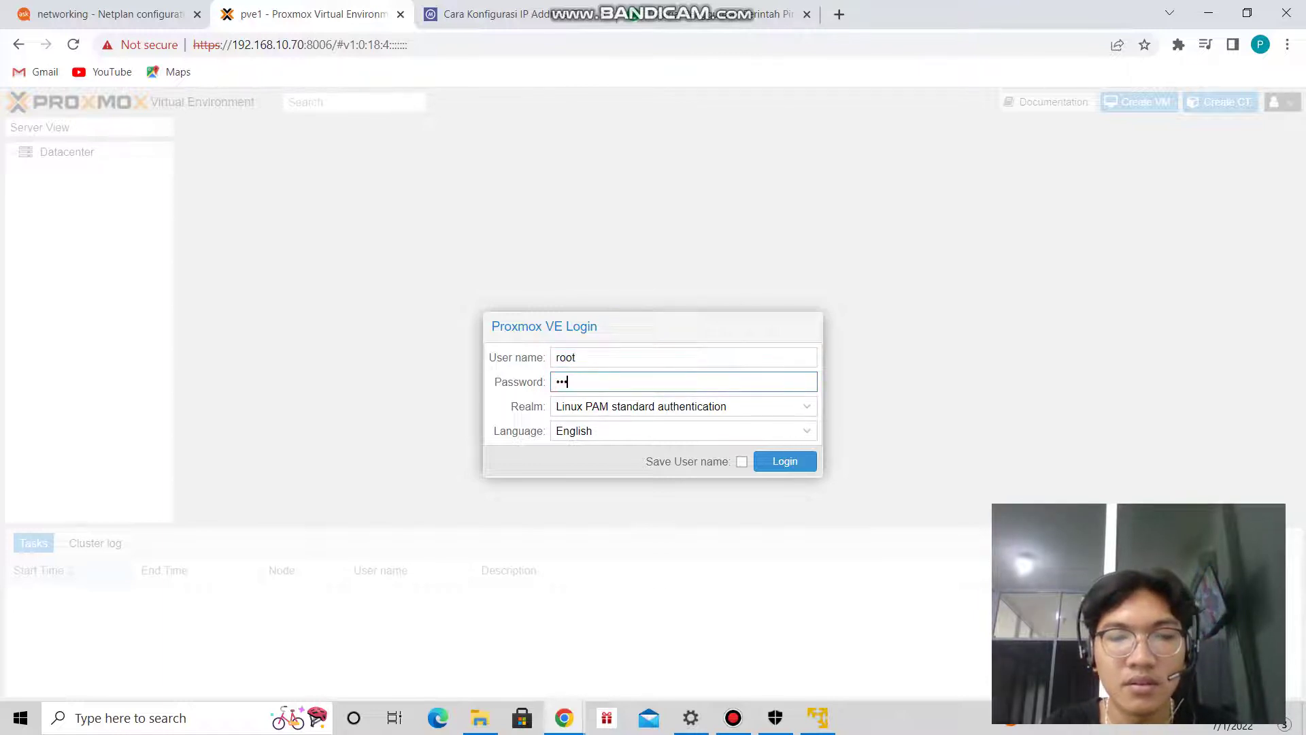
{"action": "key", "text": "Return"}
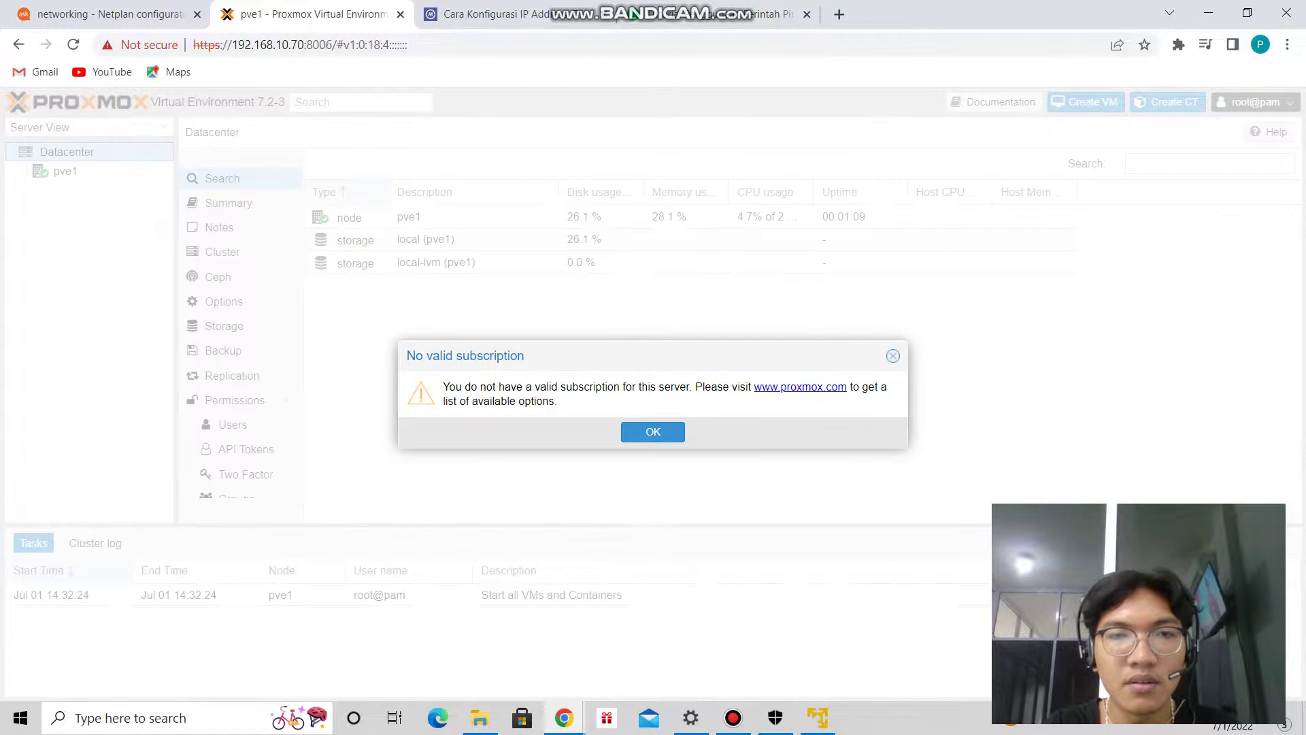
{"action": "key", "text": "Return"}
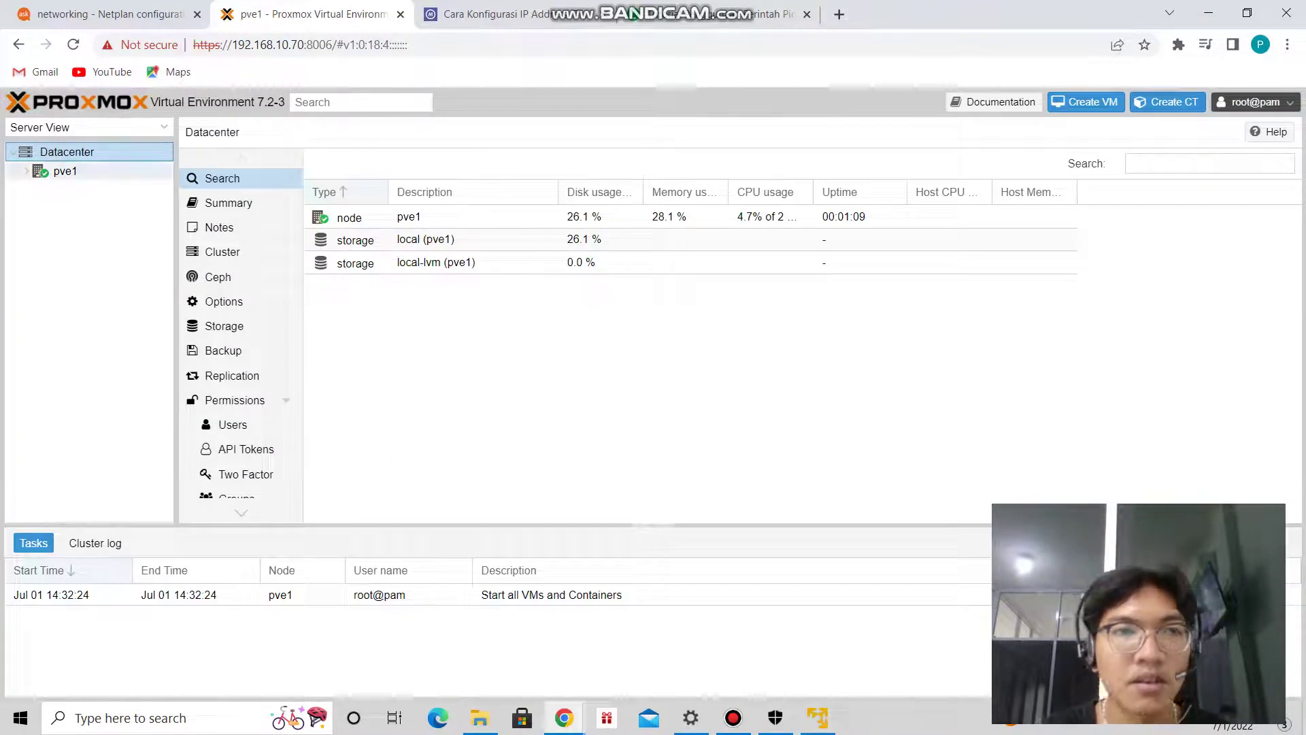
Expand node pve1 and show the ISO Images of its local storage.
{"action": "left_click", "coordinate": [66, 171]}
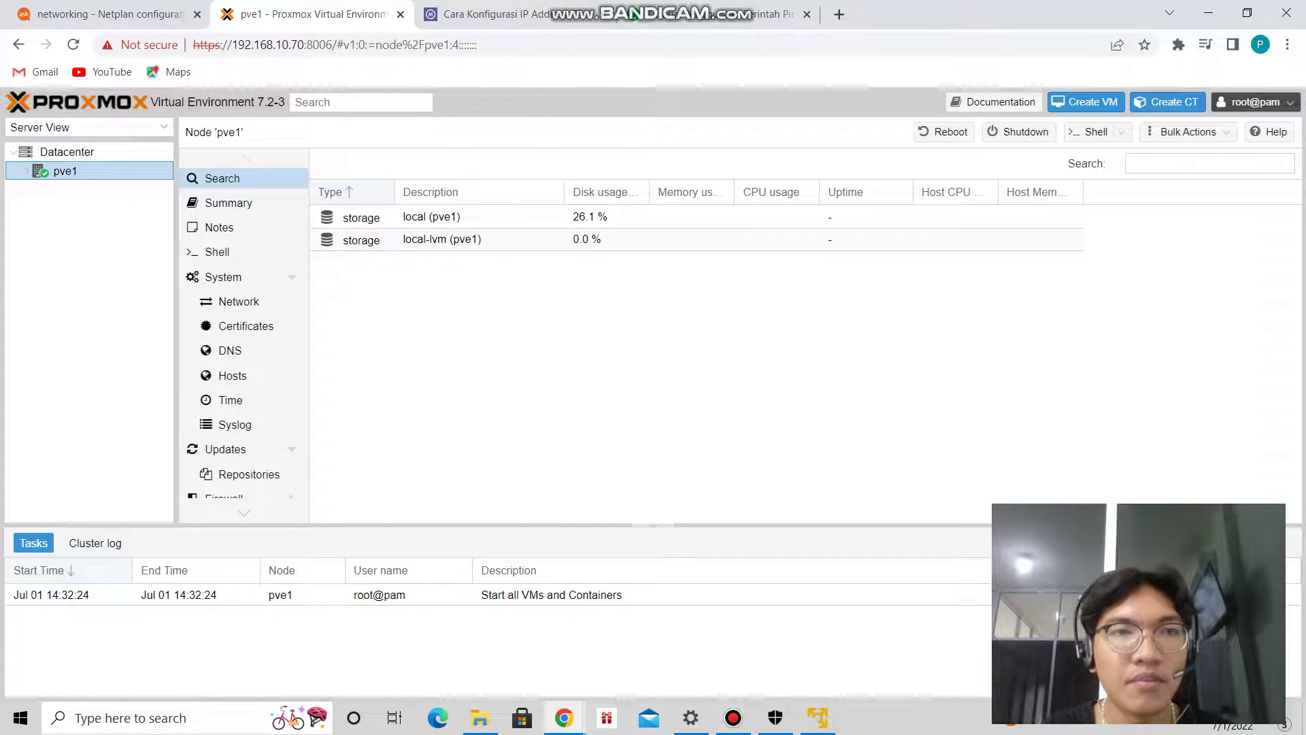
{"action": "double_click", "coordinate": [65, 171]}
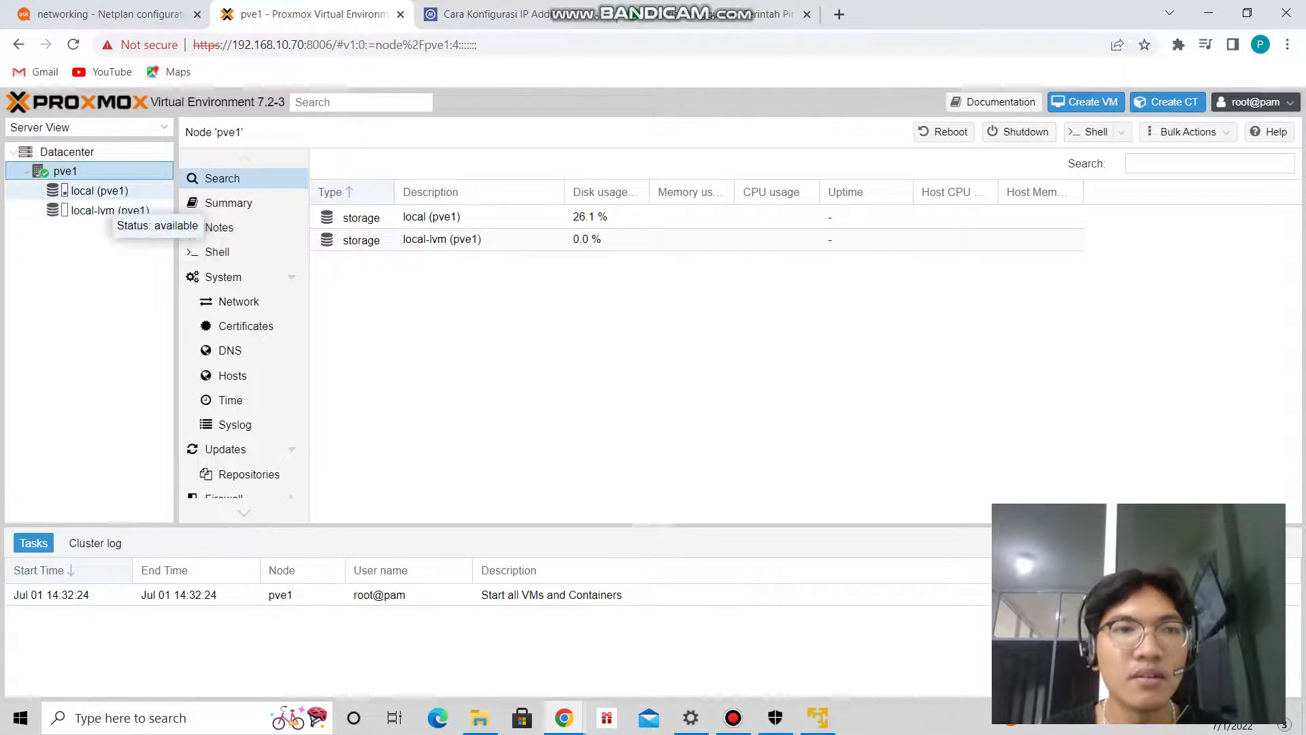
{"action": "left_click", "coordinate": [99, 191]}
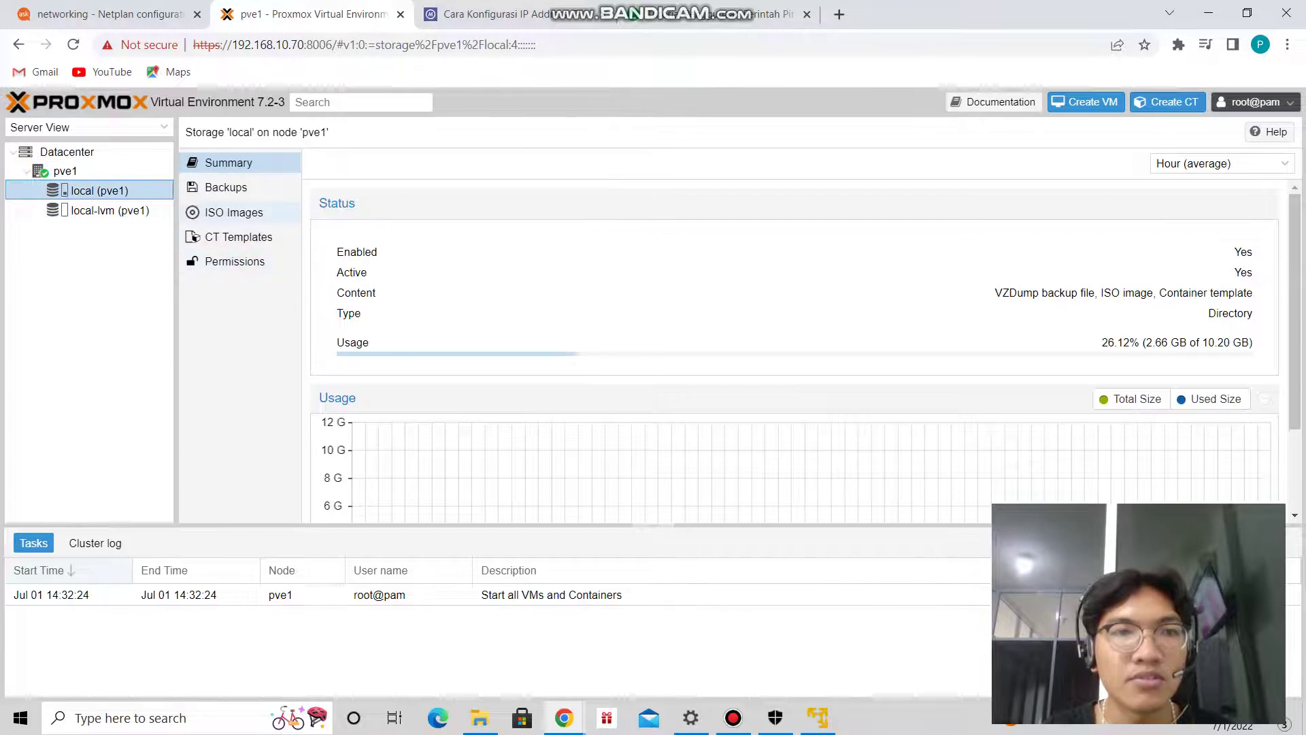
{"action": "left_click", "coordinate": [234, 213]}
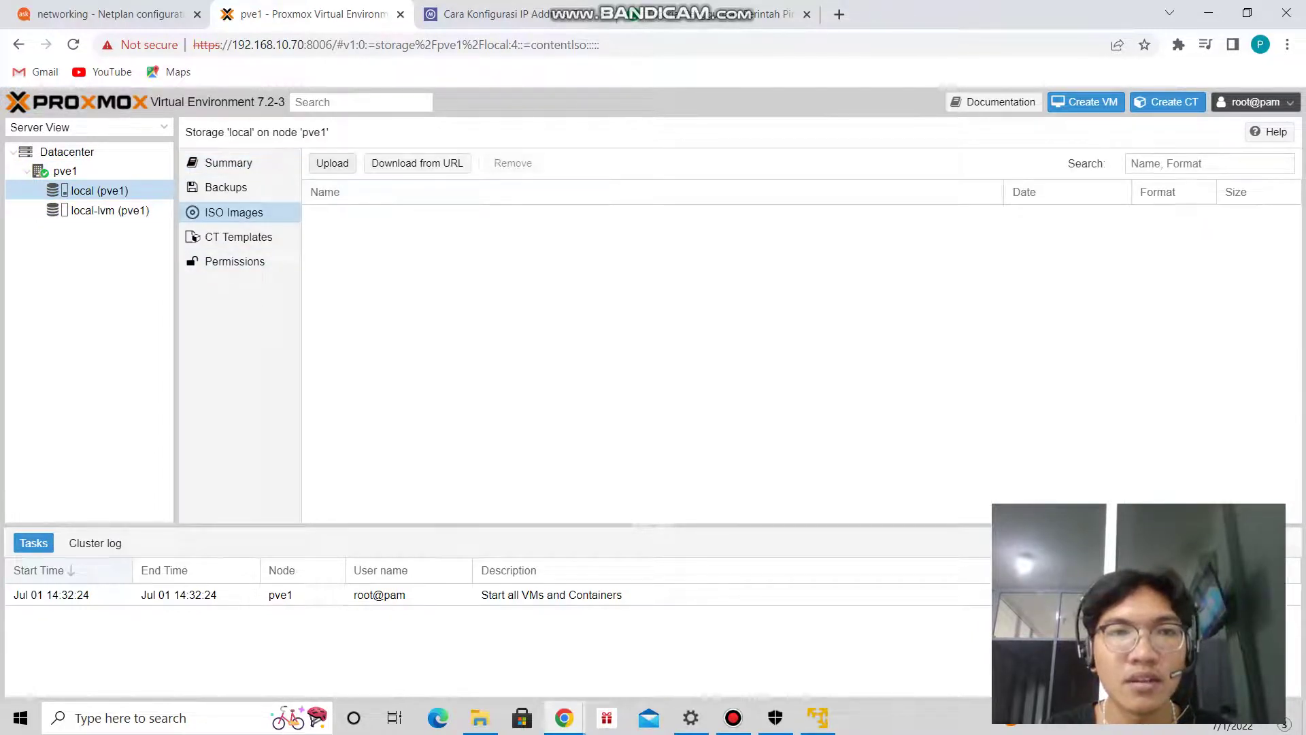
Upload ubuntu-18.04.6-desktop-amd64.iso from Downloads to the local storage.
{"action": "left_click", "coordinate": [332, 163]}
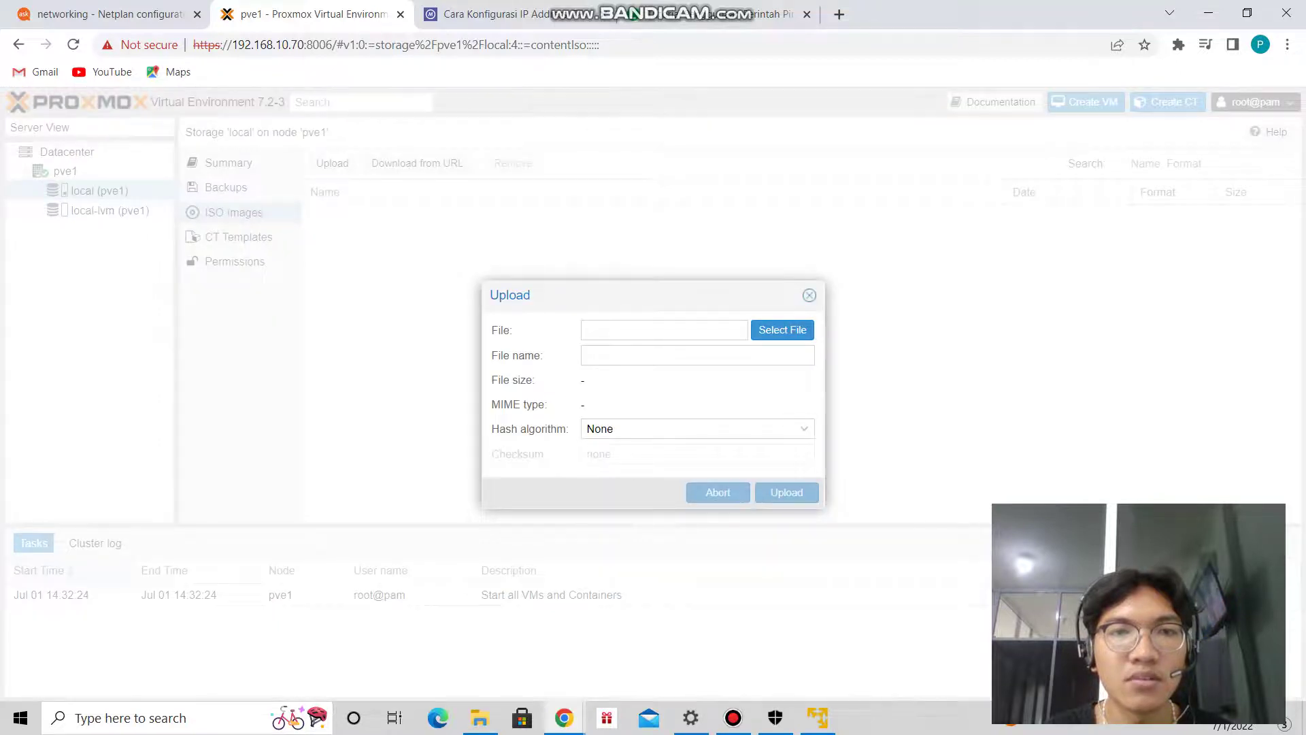
{"action": "left_click", "coordinate": [782, 329]}
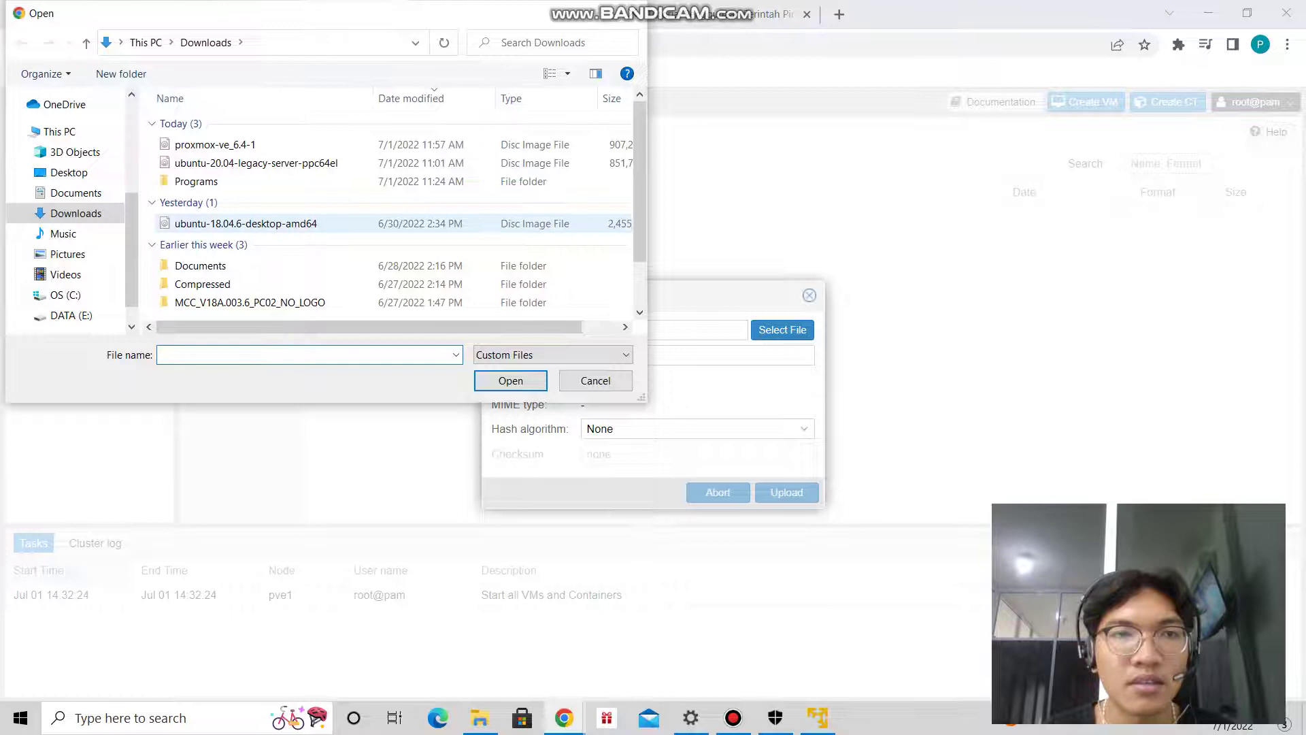
{"action": "left_click", "coordinate": [245, 223]}
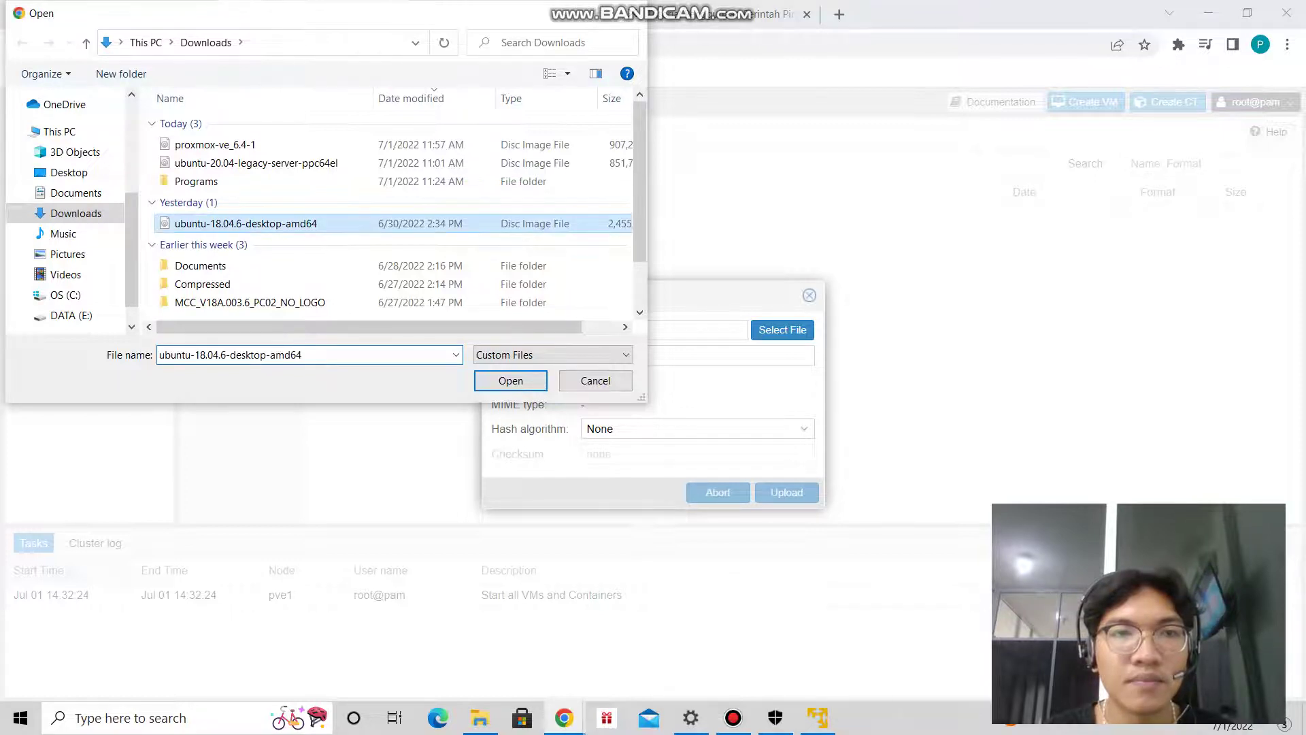
{"action": "key", "text": "Return"}
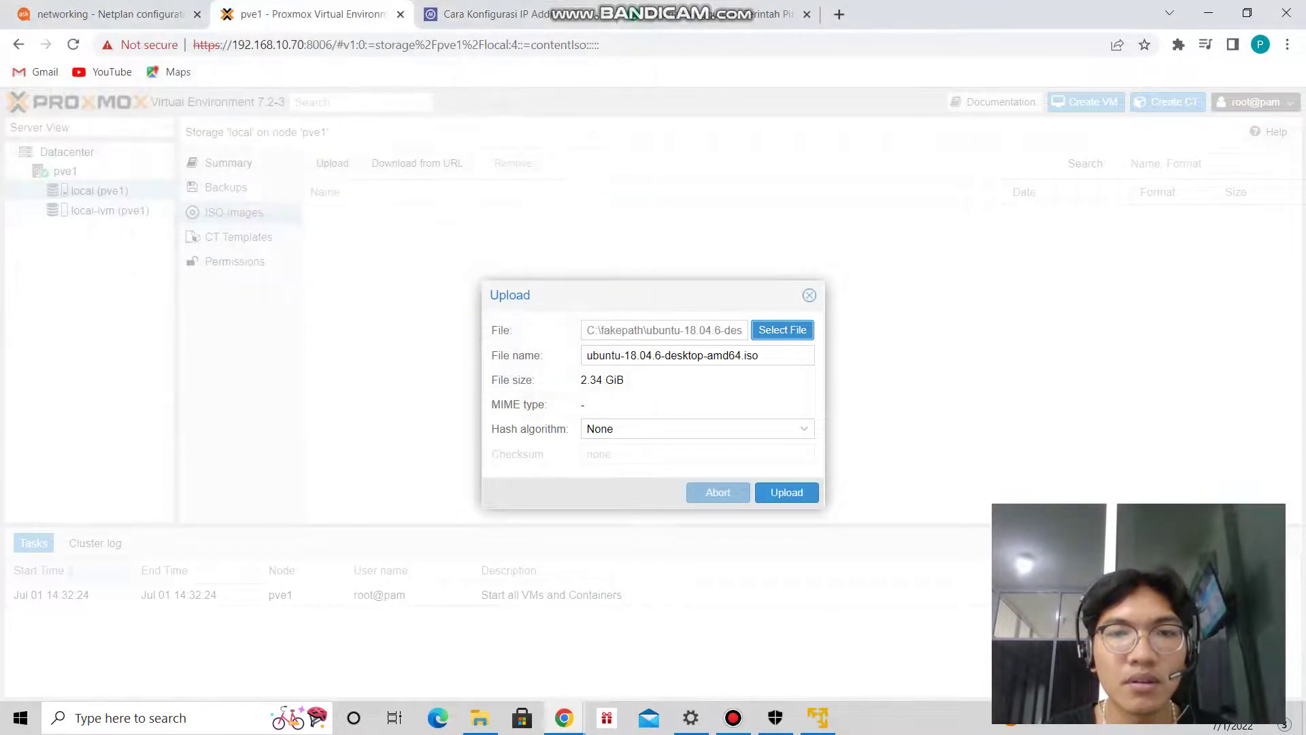
{"action": "left_click", "coordinate": [786, 491]}
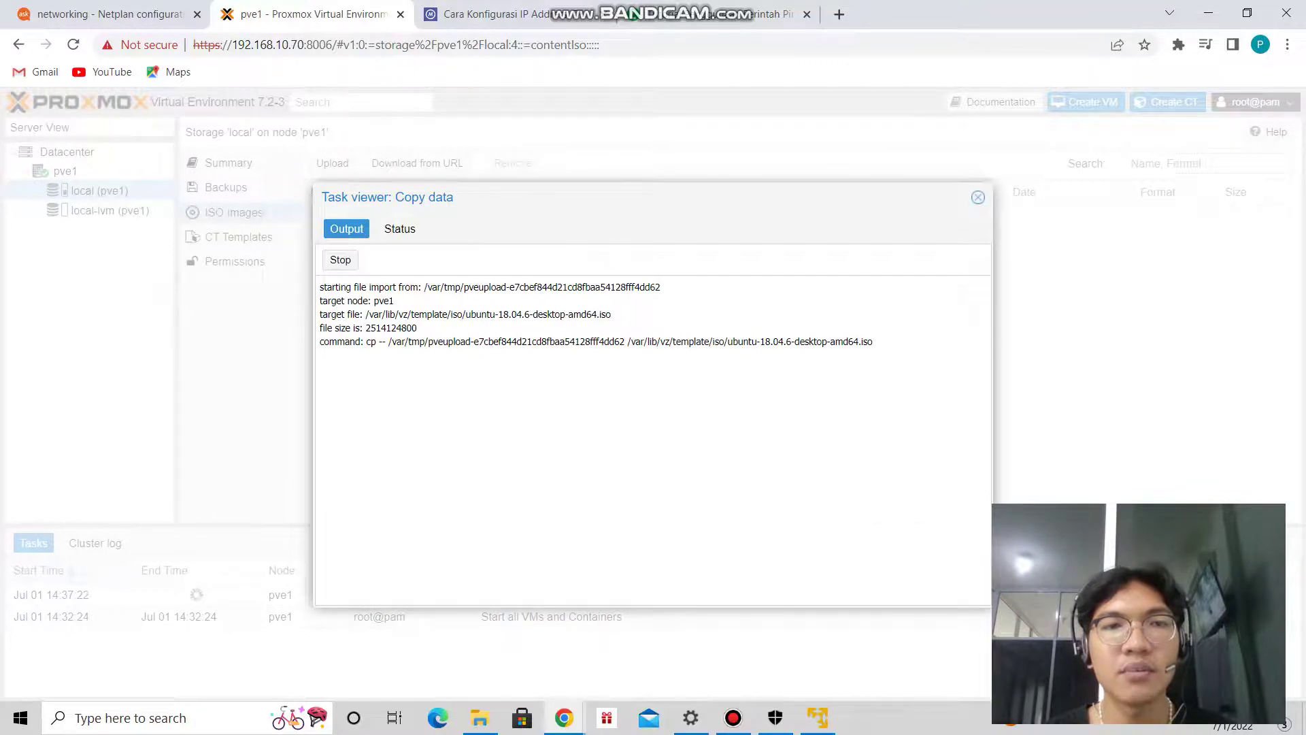
Check the upload task status, then refresh the ISO list to show the 2.51 GB image.
{"action": "left_click", "coordinate": [399, 229]}
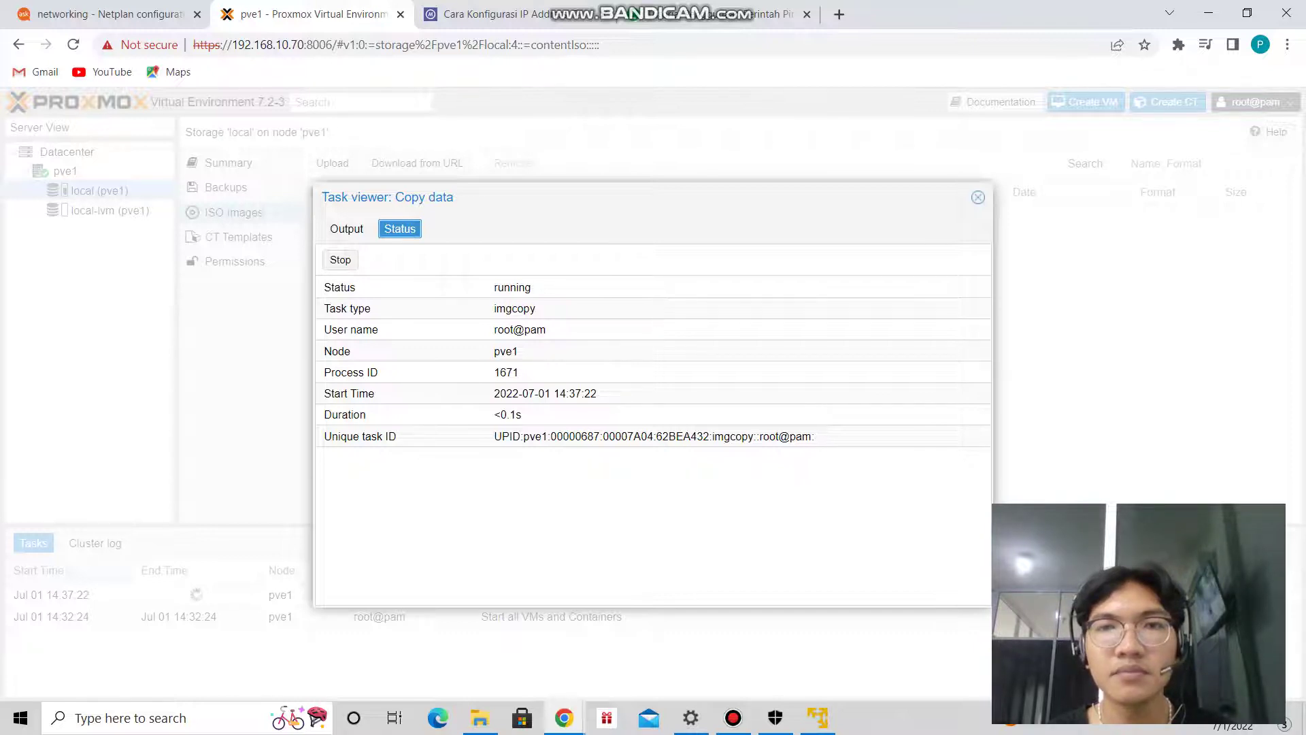
{"action": "left_click", "coordinate": [978, 197]}
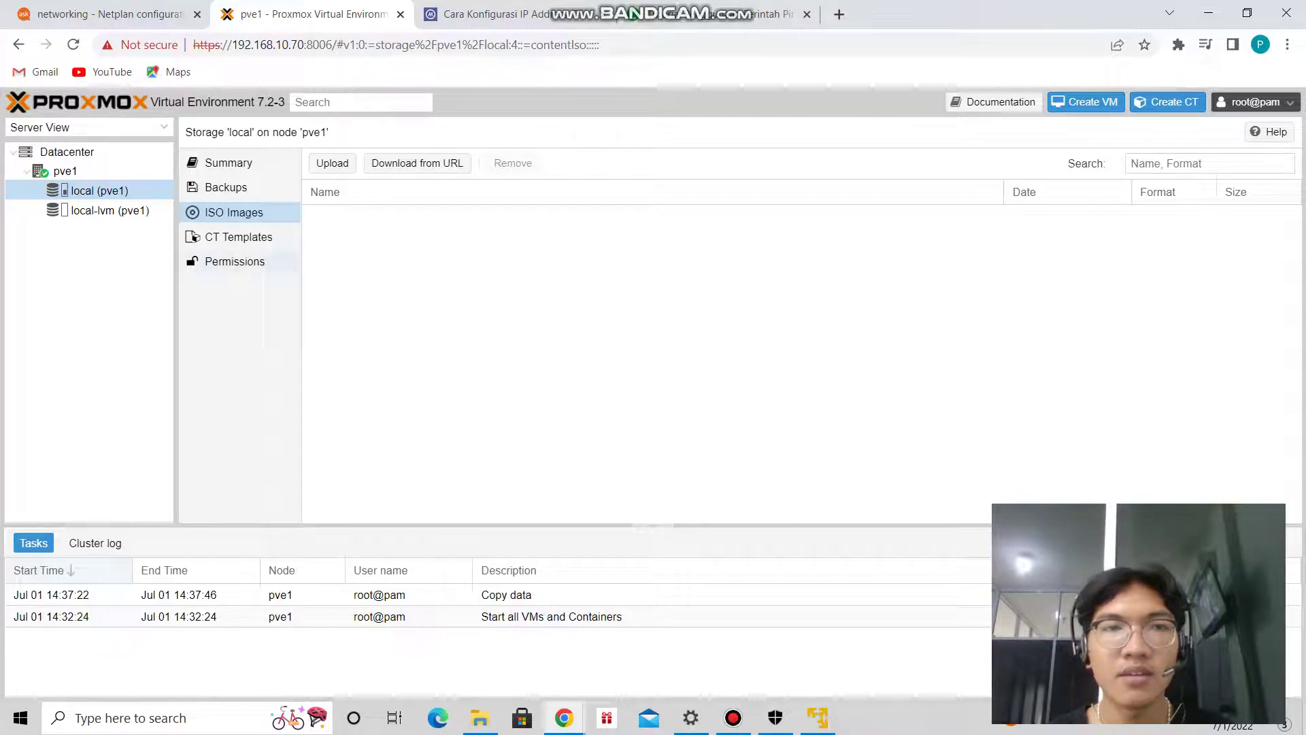
{"action": "key", "text": "Up"}
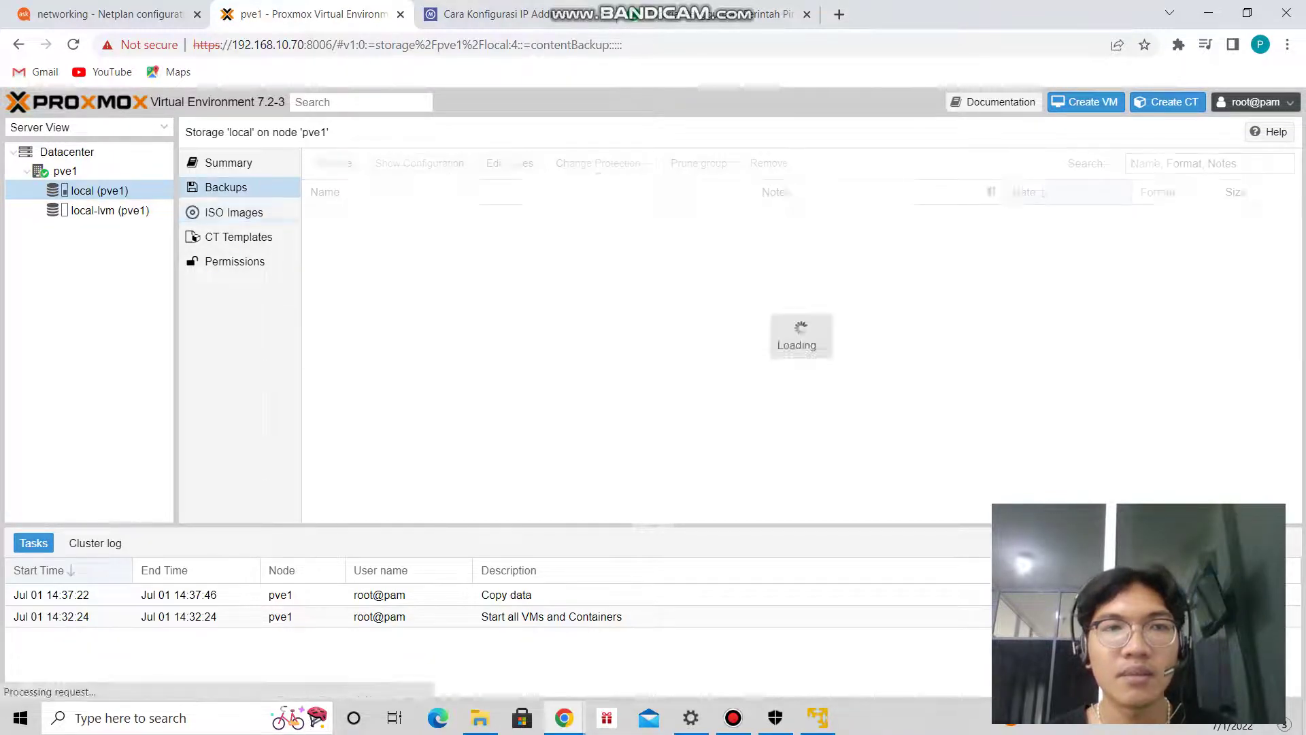
{"action": "key", "text": "Down"}
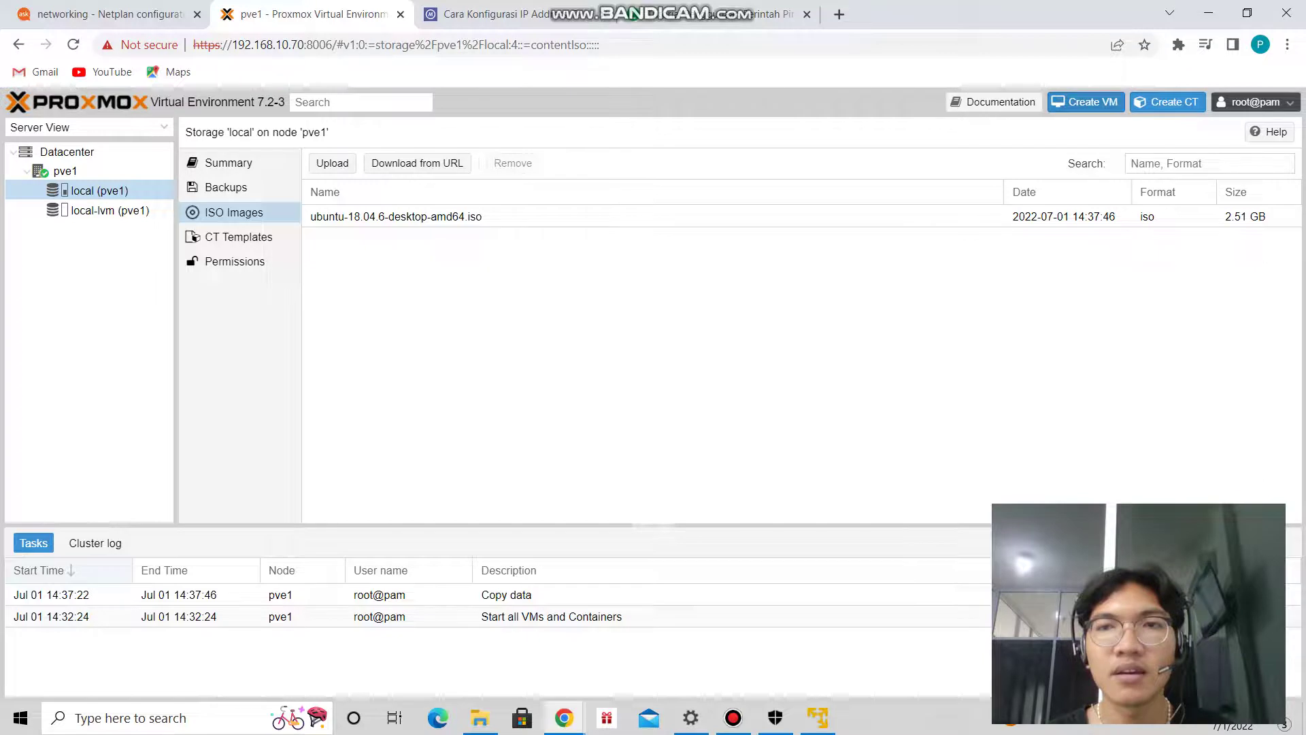
Start a new virtual machine with VM ID 101 and name ubuntu18.
{"action": "left_click", "coordinate": [1086, 101]}
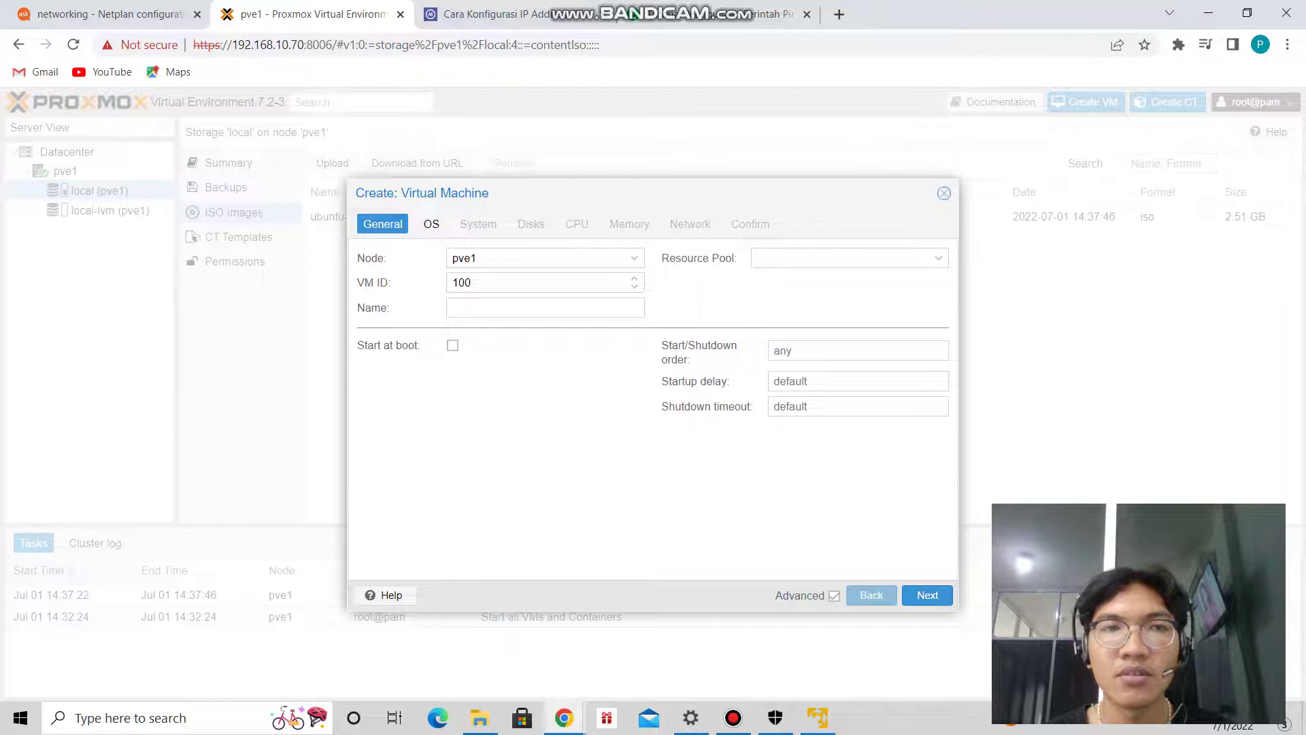
{"action": "left_click", "coordinate": [477, 282]}
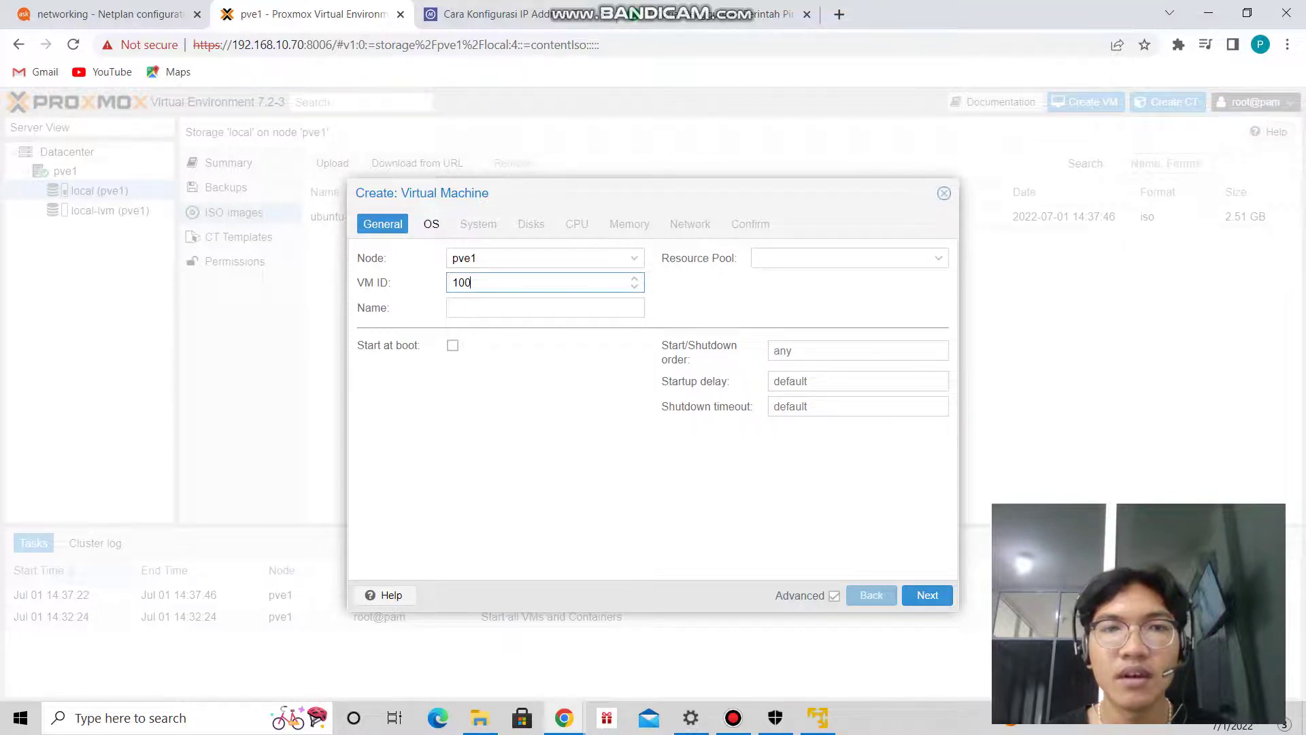
{"action": "key", "text": "BackSpace"}
{"action": "type", "text": "1"}
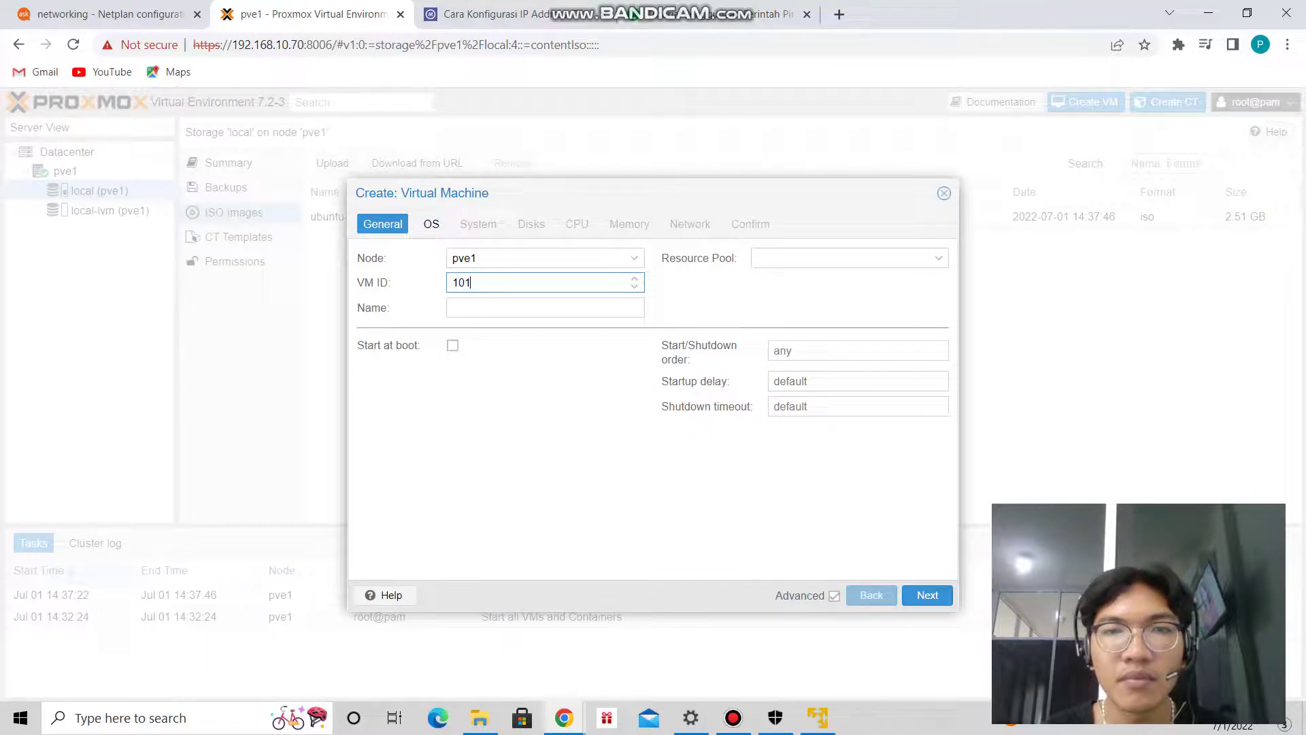
{"action": "left_click", "coordinate": [545, 308]}
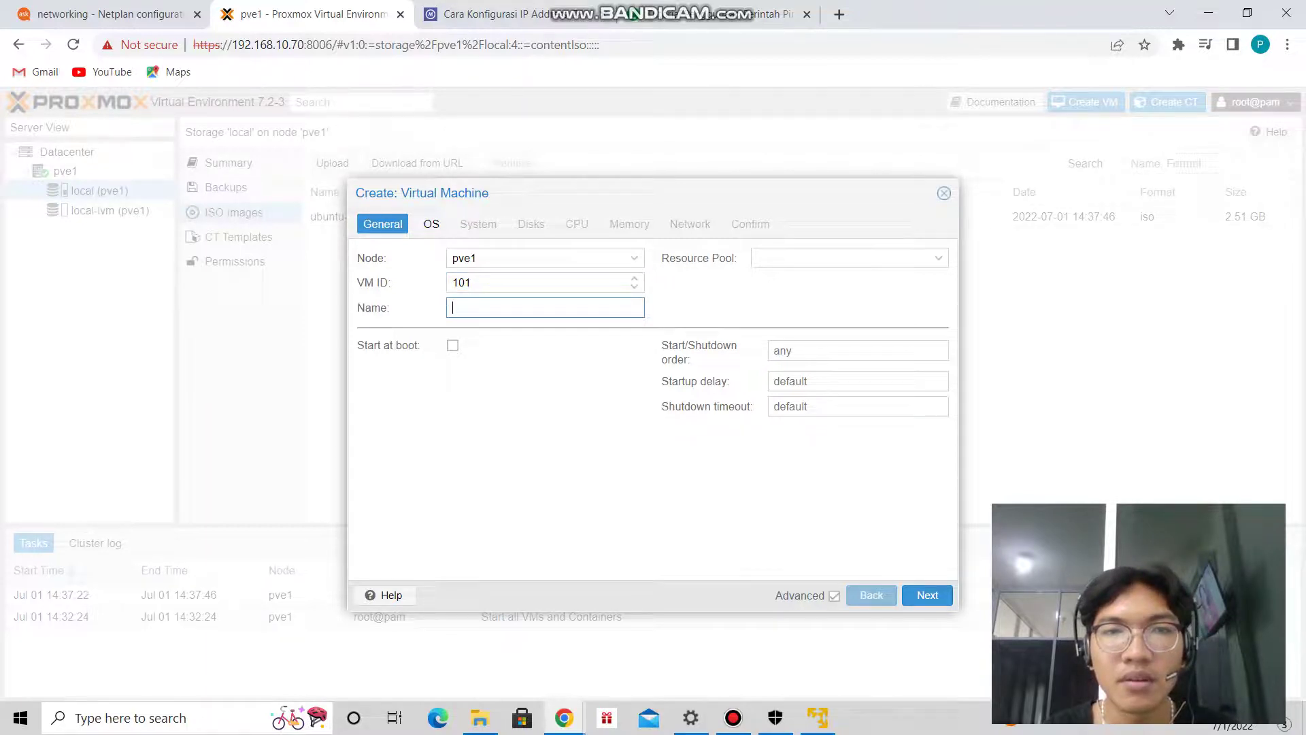
{"action": "type", "text": "ubuntu"}
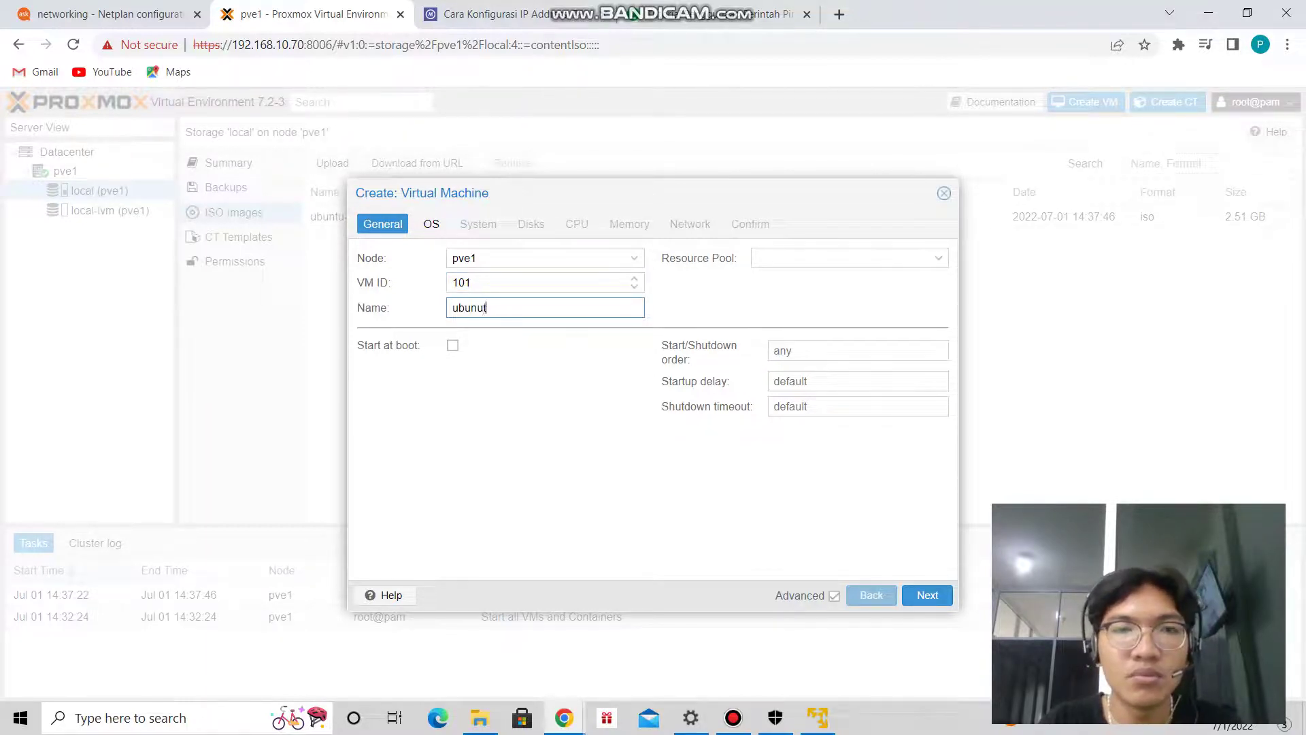
{"action": "type", "text": "18"}
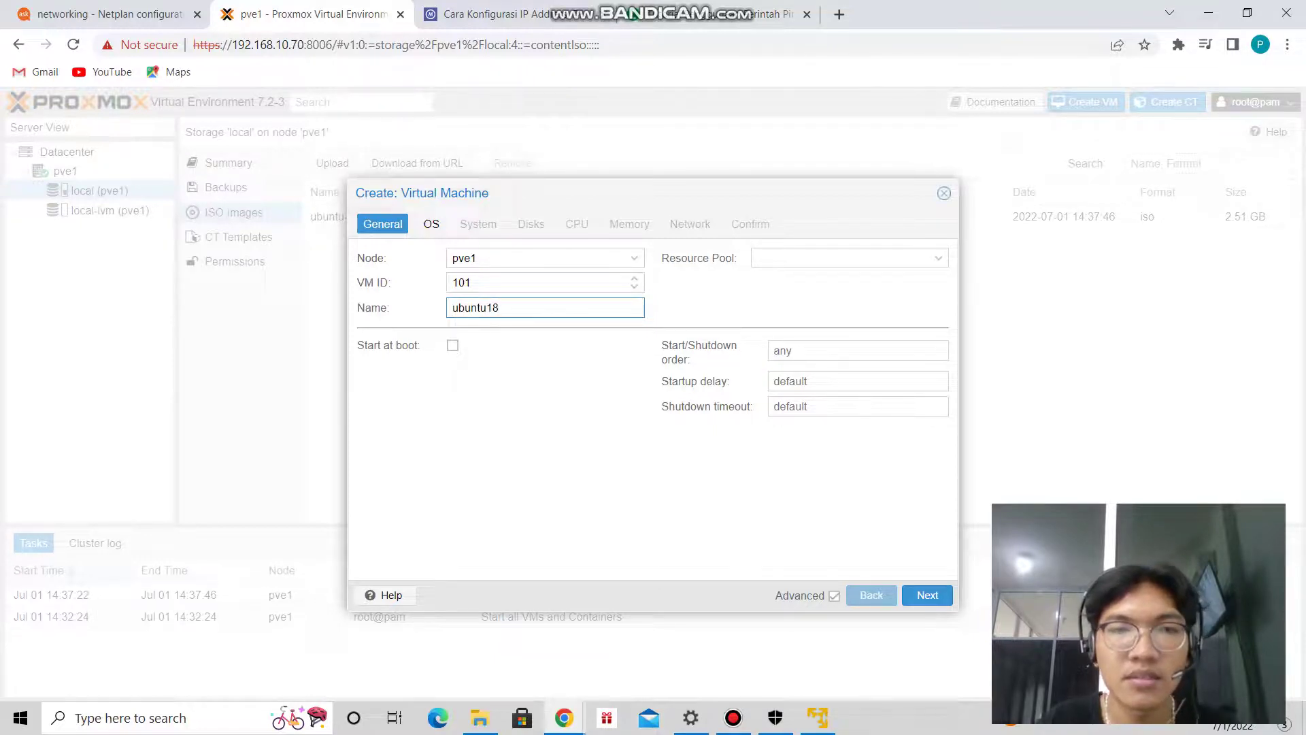
{"action": "key", "text": "Return"}
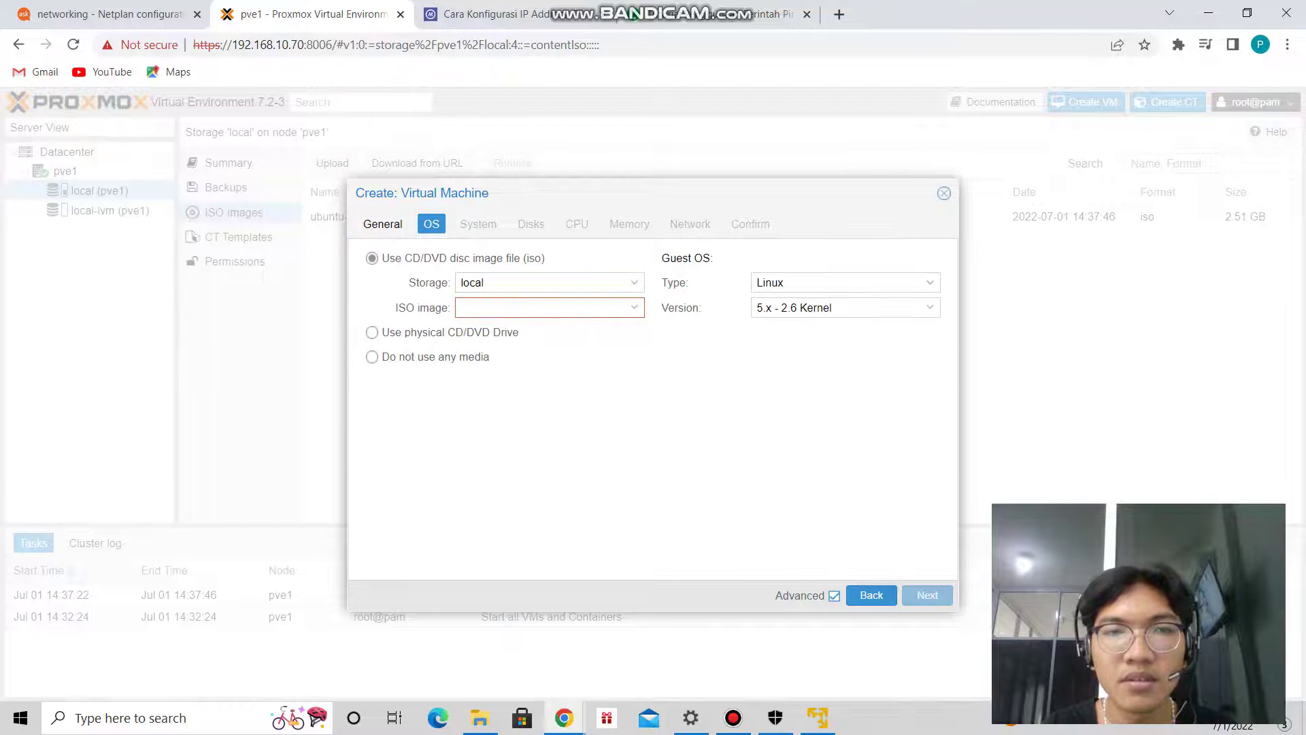
Choose the Ubuntu 18.04.6 desktop ISO as the VM's installation image.
{"action": "key", "text": "Down"}
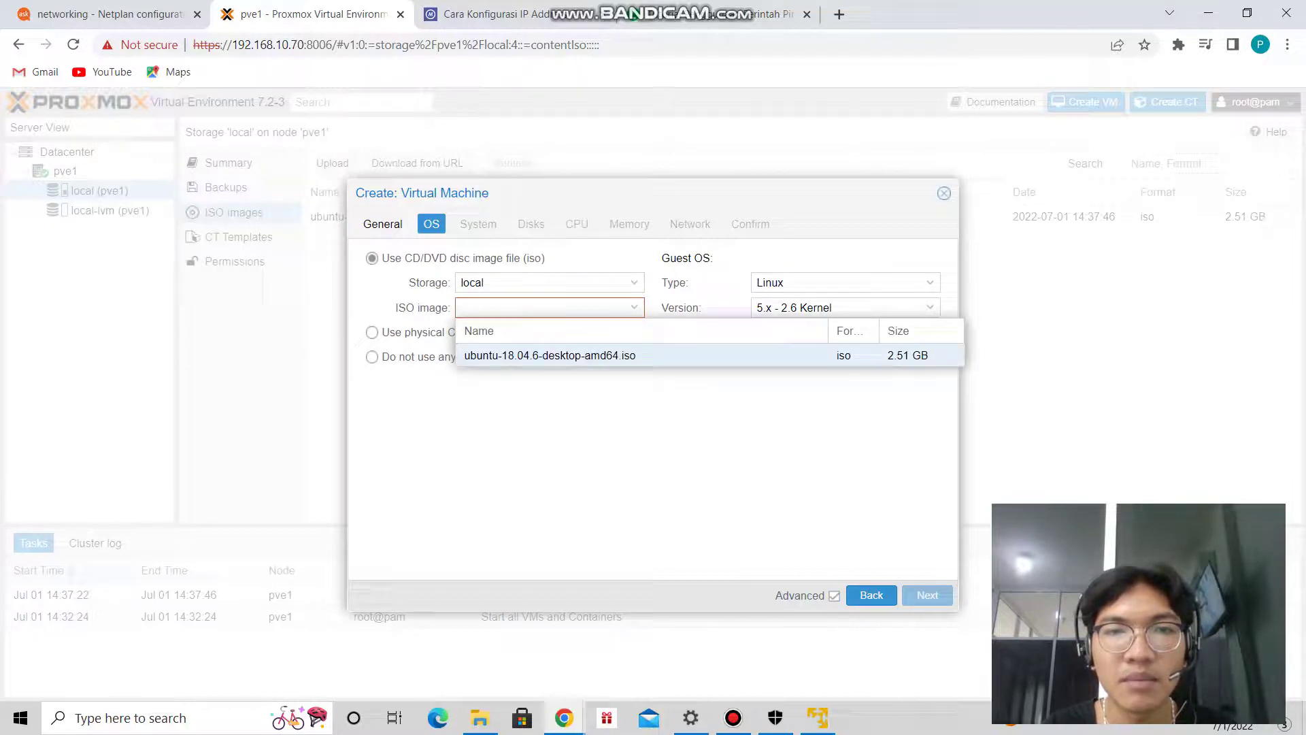
{"action": "key", "text": "Return"}
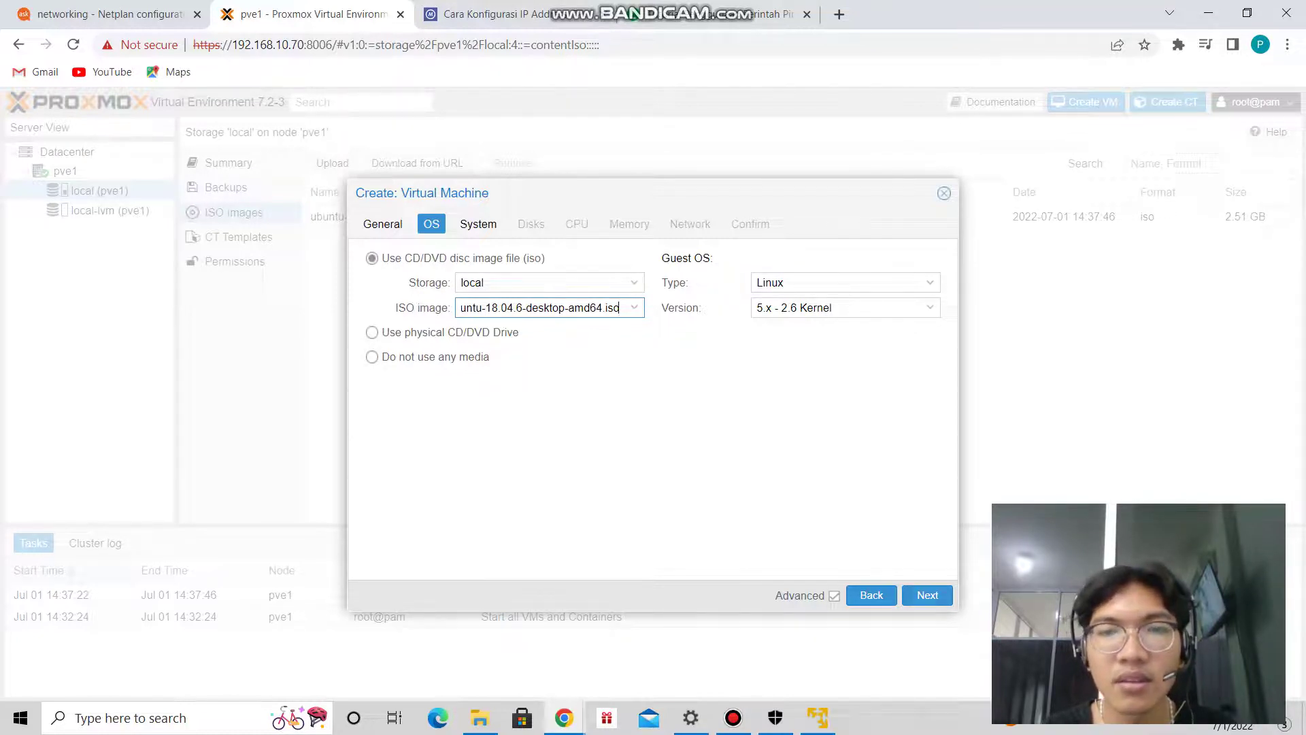
{"action": "left_click", "coordinate": [928, 595]}
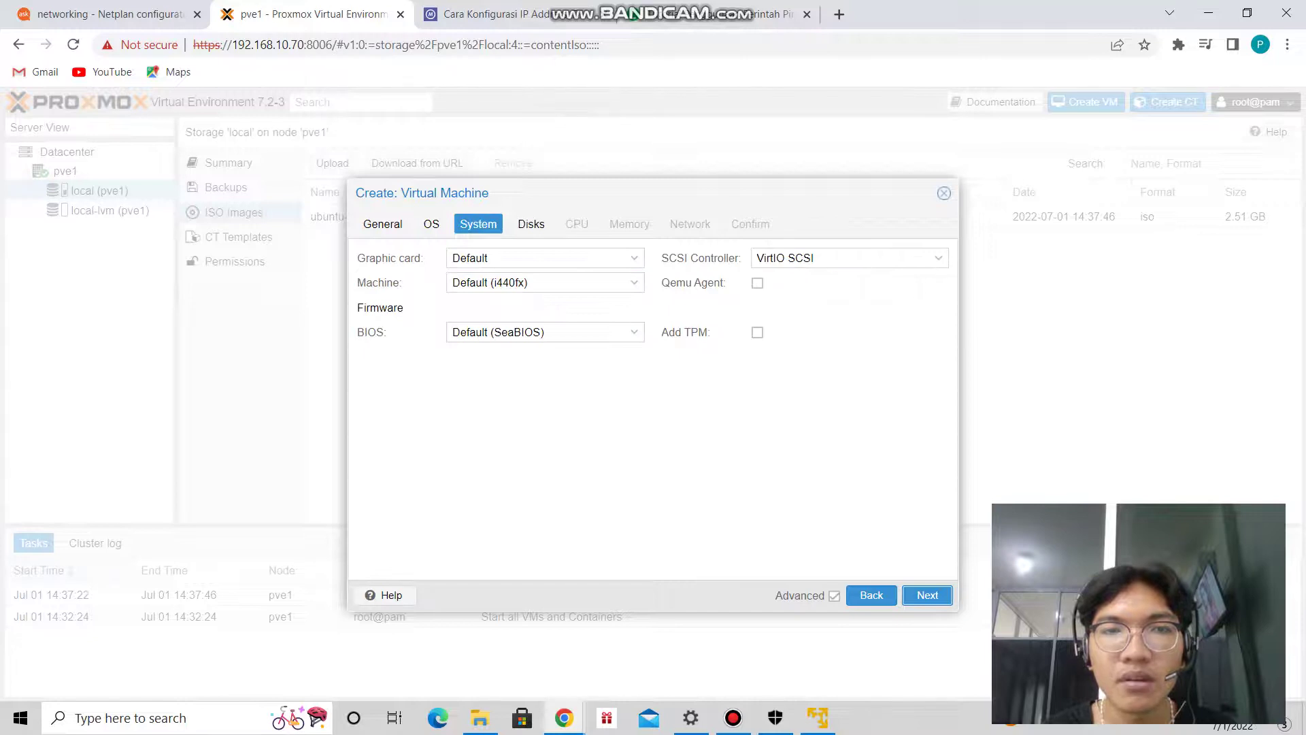
Give the VM 2 CPU cores, keep default disk, memory and network settings, and finish creation.
{"action": "key", "text": "Return"}
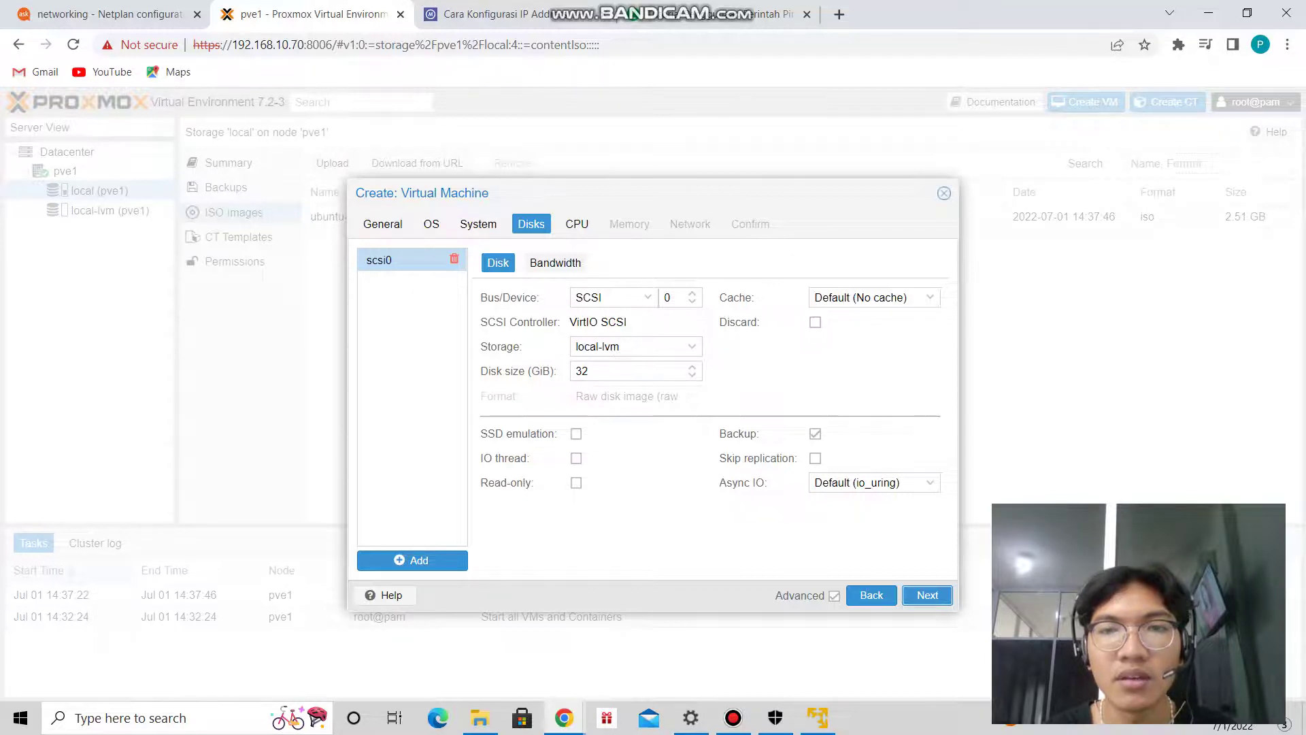
{"action": "key", "text": "Return"}
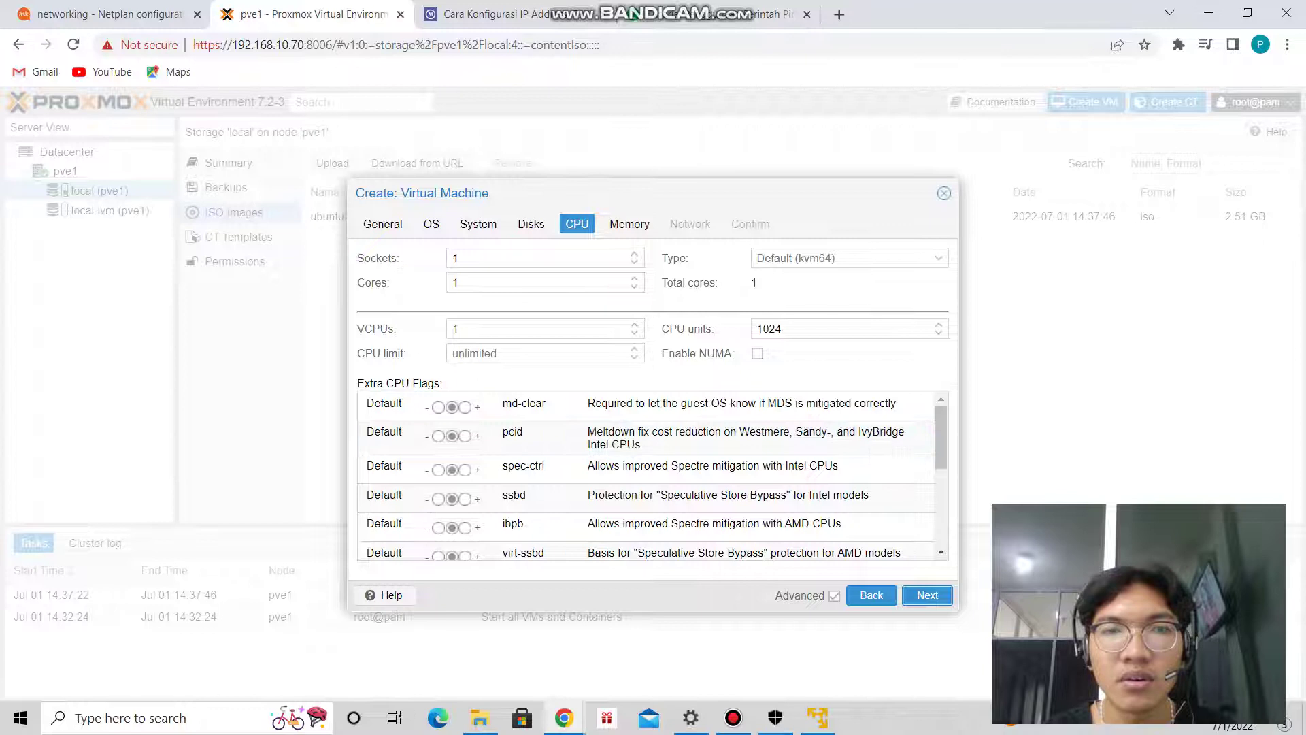
{"action": "left_click", "coordinate": [634, 278]}
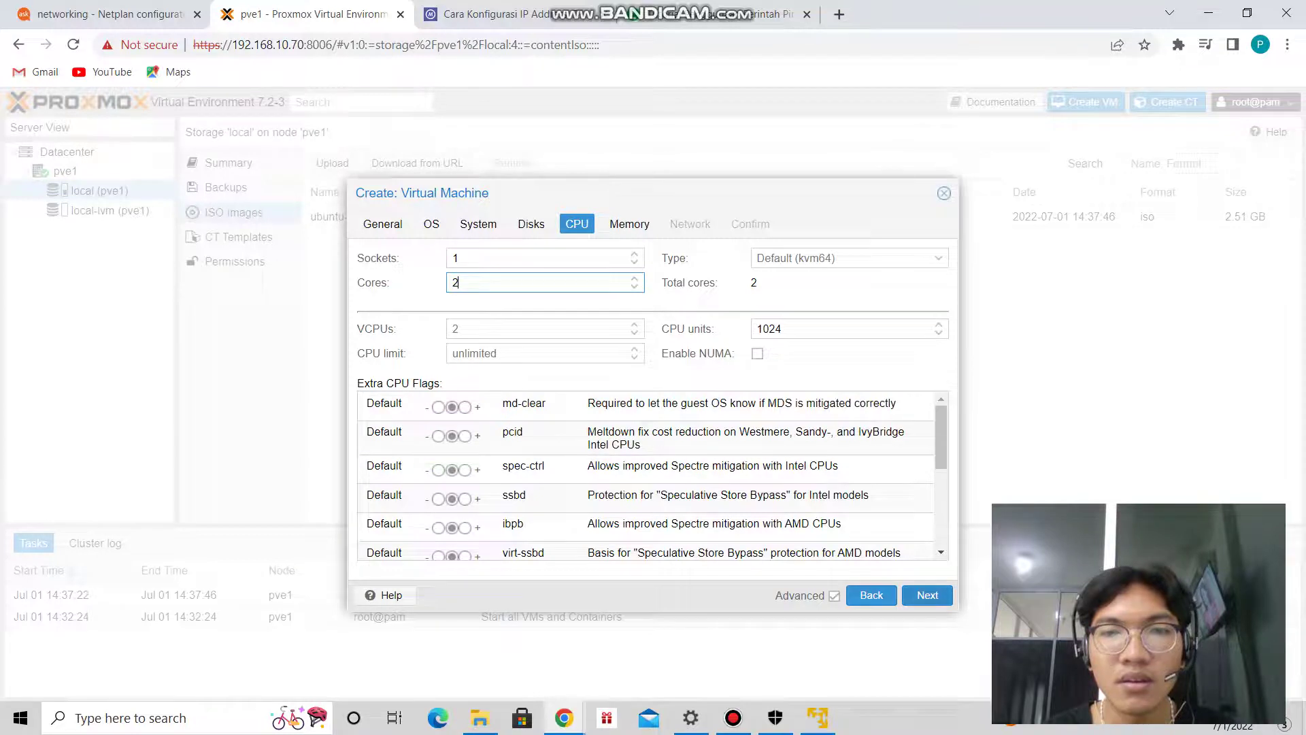
{"action": "left_click", "coordinate": [927, 596]}
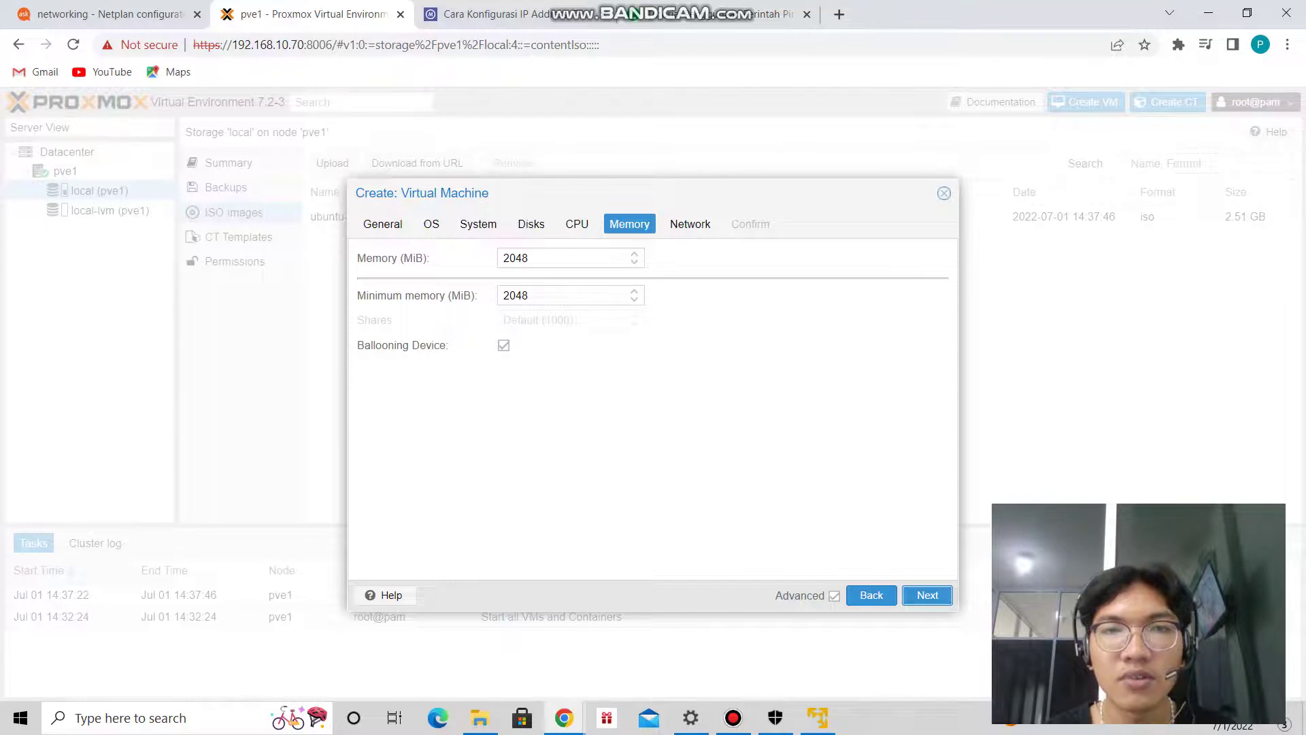
{"action": "key", "text": "Return"}
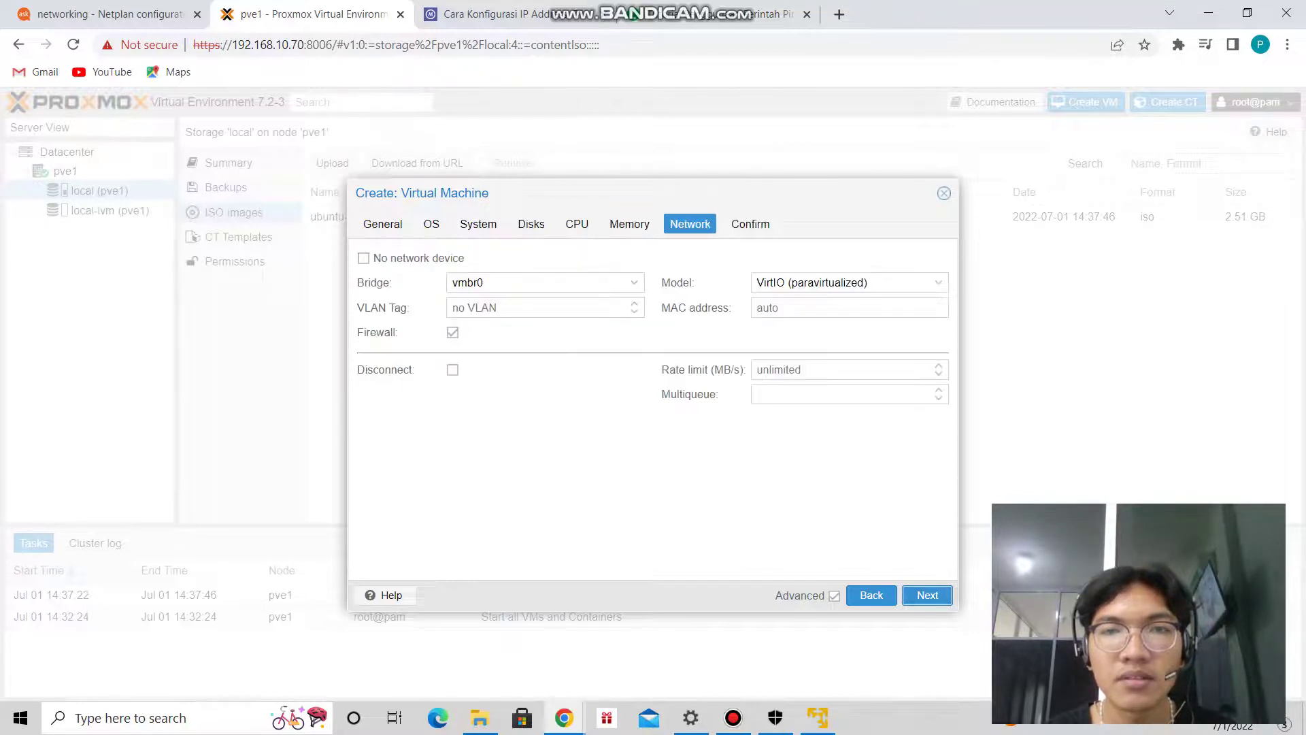
{"action": "key", "text": "Return"}
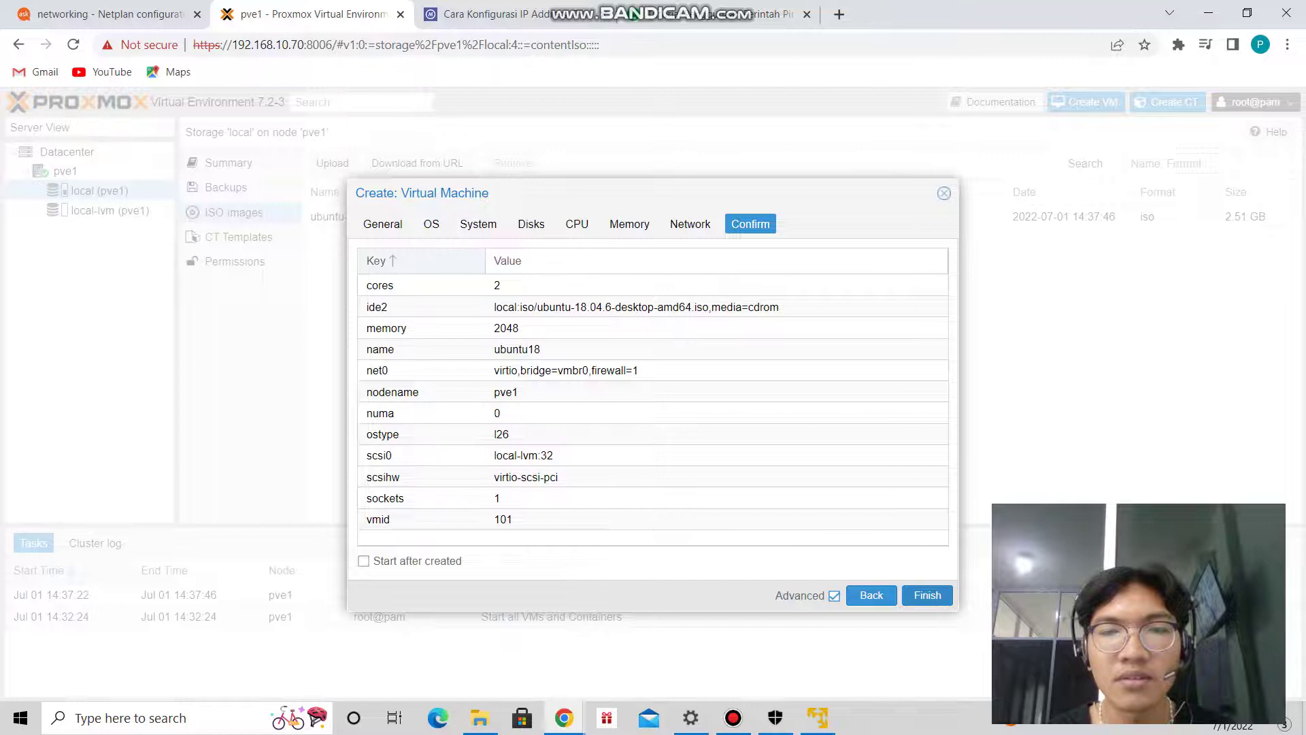
{"action": "key", "text": "Return"}
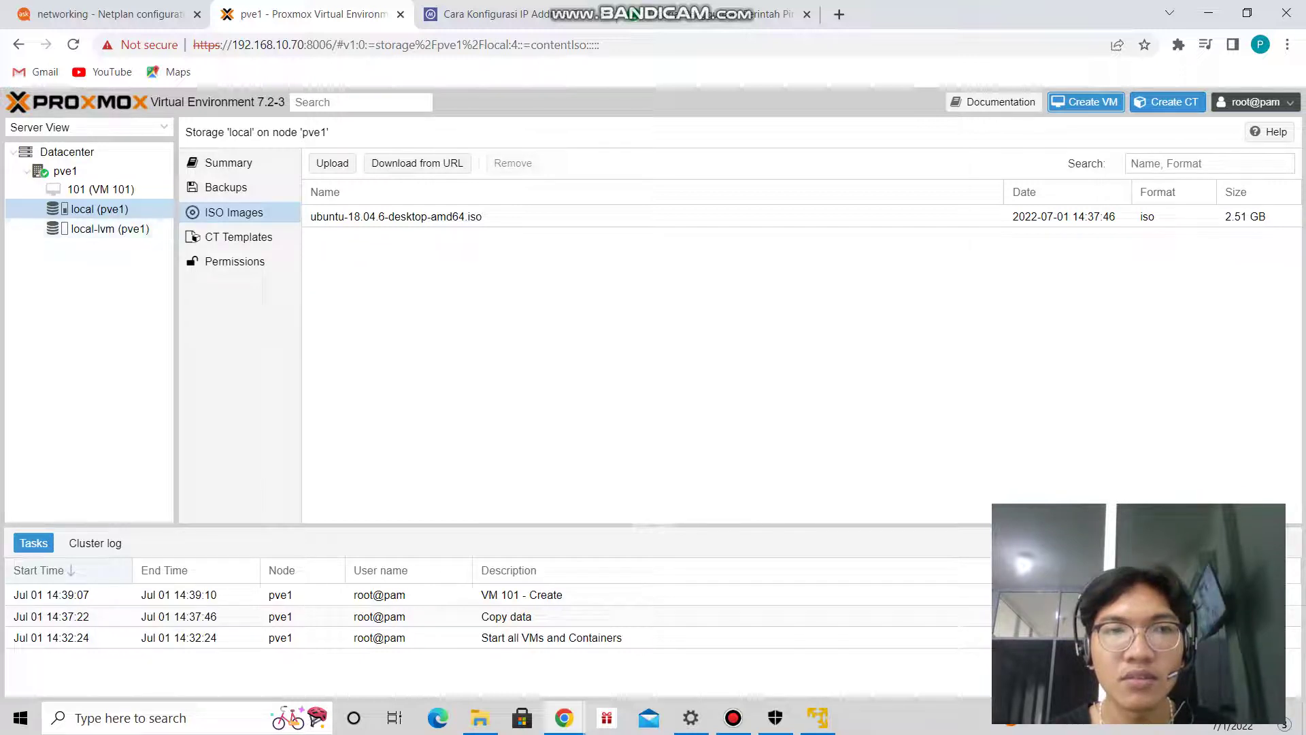
Select VM 101 under pve1 in the Server View tree.
{"action": "left_click", "coordinate": [100, 189]}
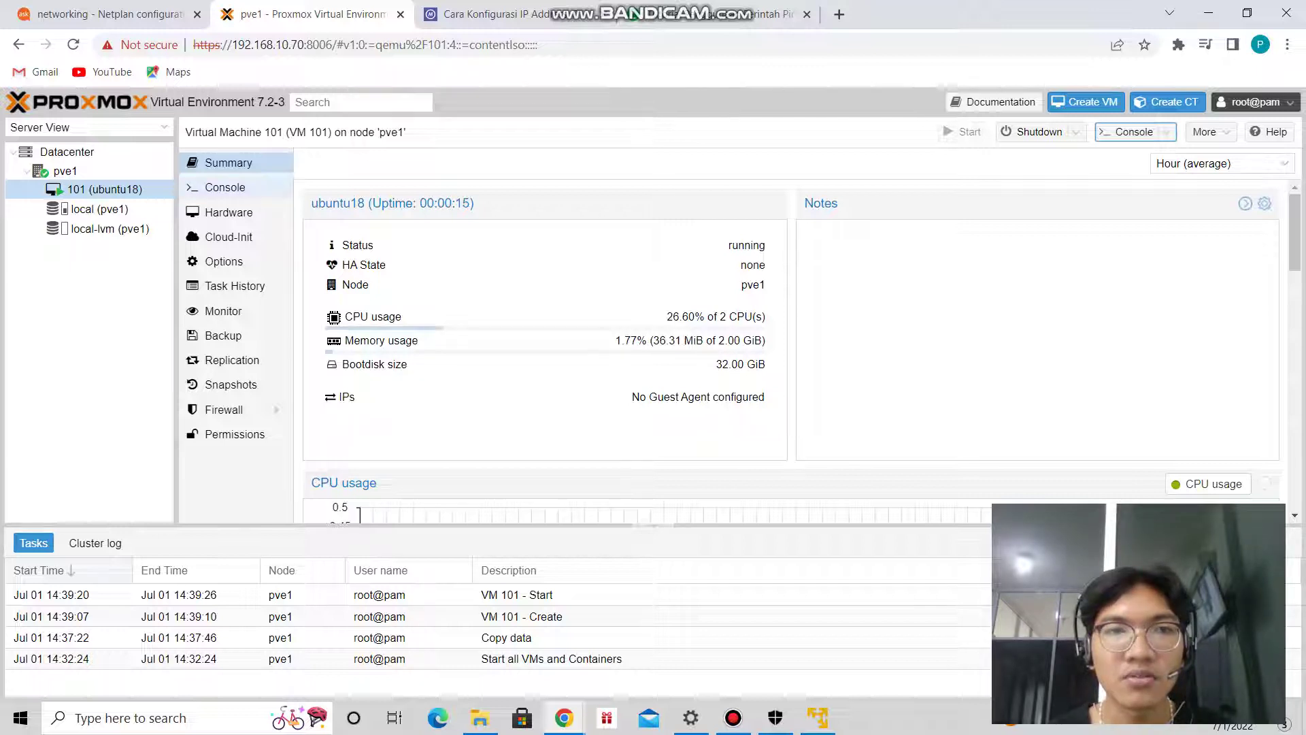
Open VM 101's console to reach the ubuntu18 guest's login screen.
{"action": "left_click", "coordinate": [224, 187]}
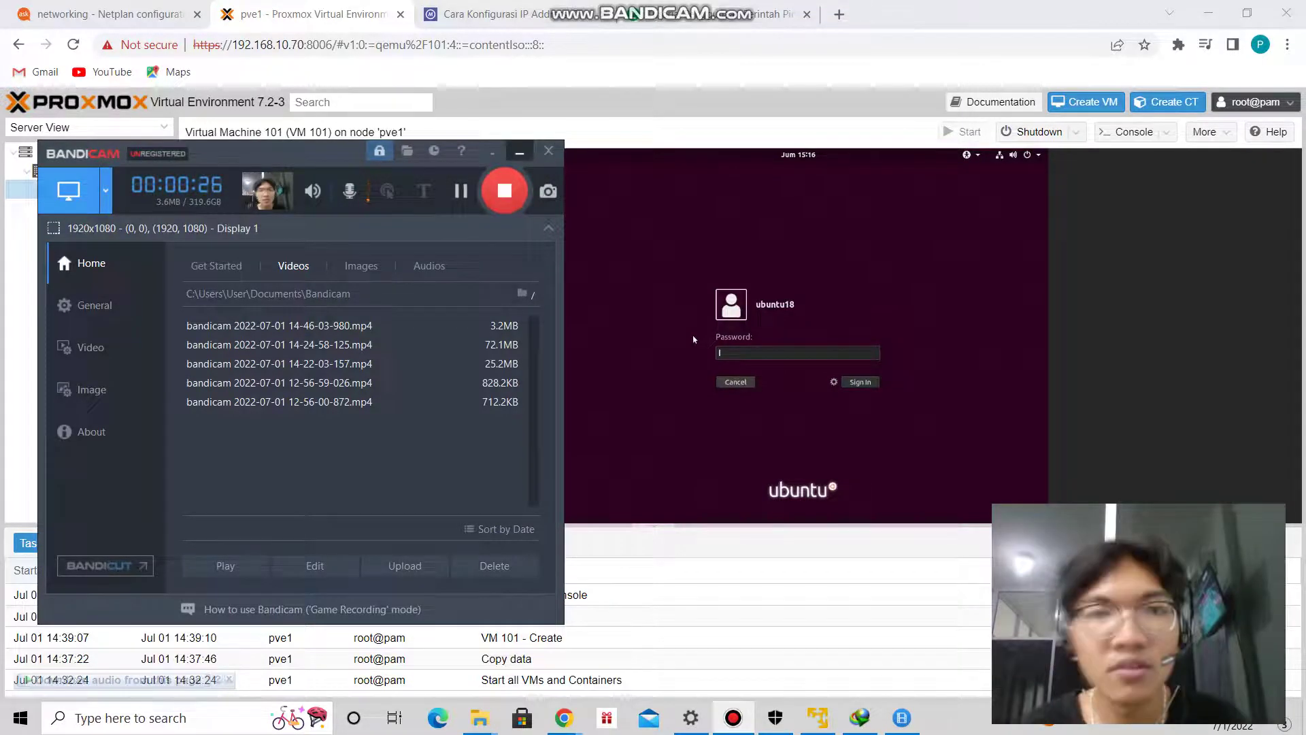
Sign in to the ubuntu18 guest with the user's password, retyping it after the first attempt fails.
{"action": "left_click", "coordinate": [519, 151]}
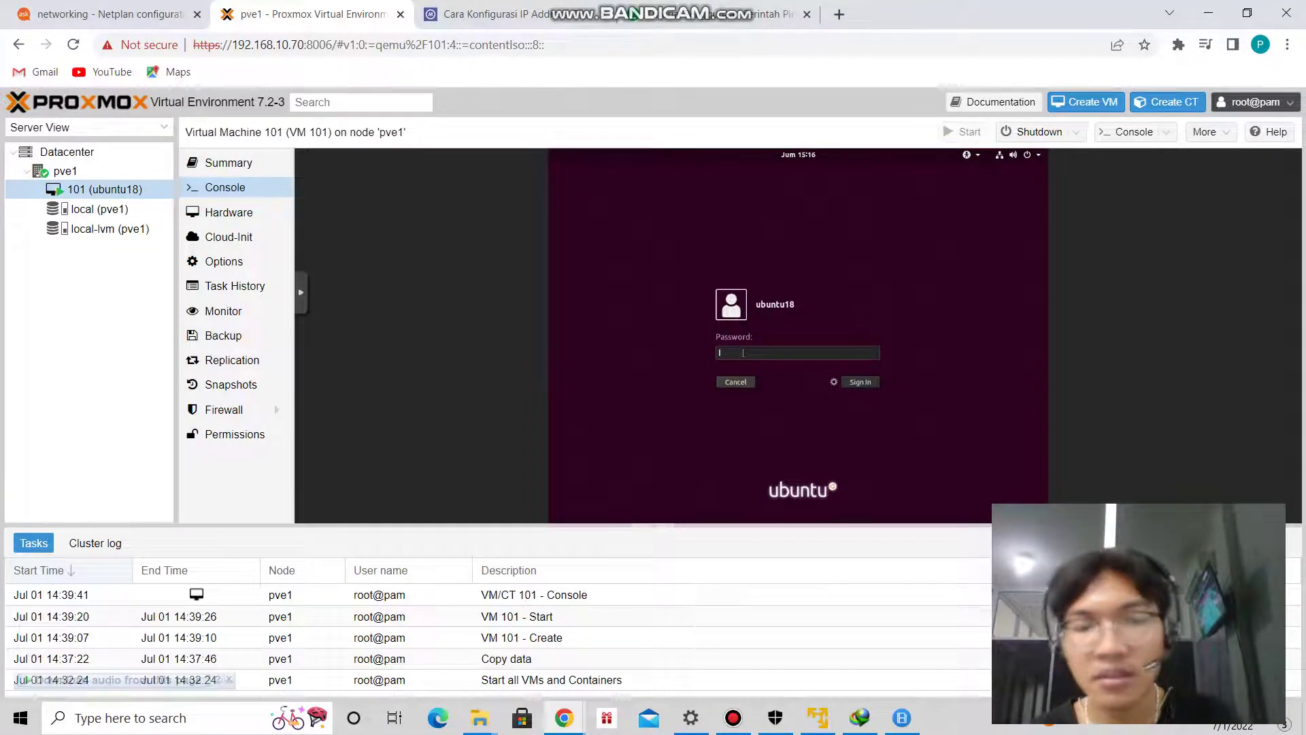
{"action": "type", "text": "•••••••"}
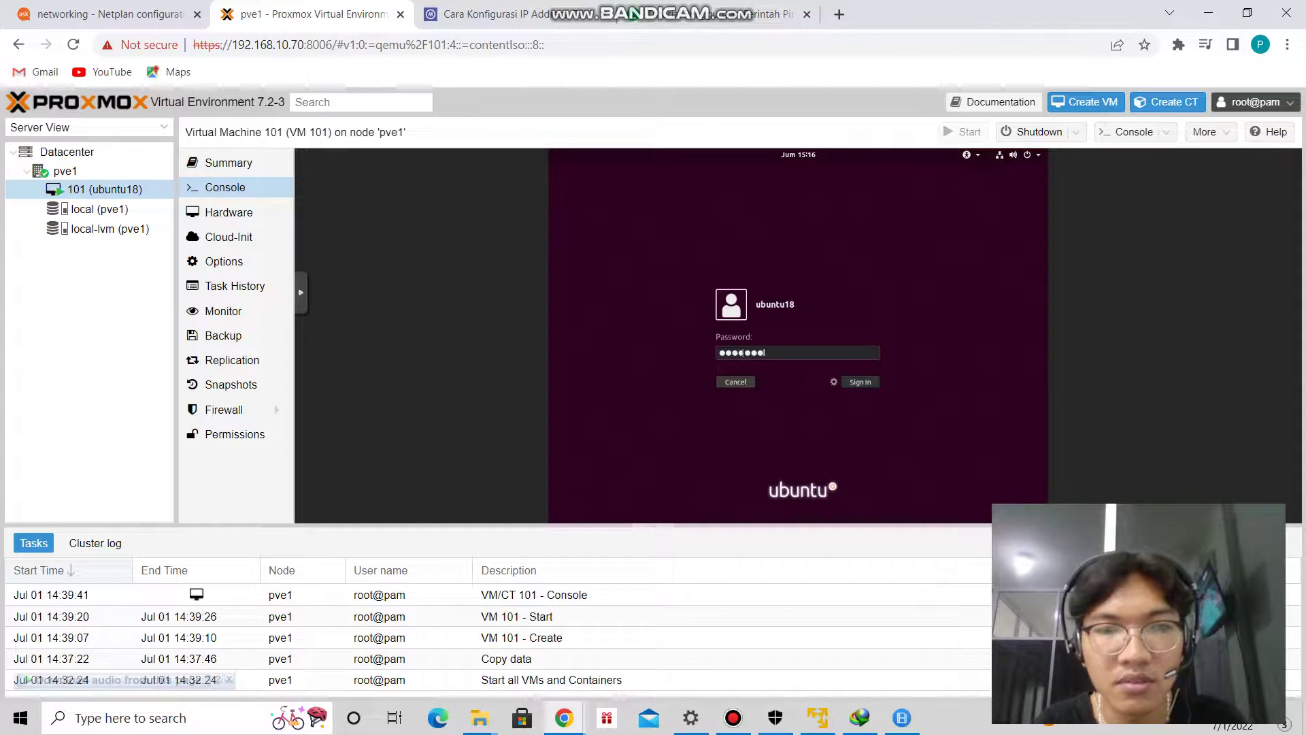
{"action": "type", "text": "•••"}
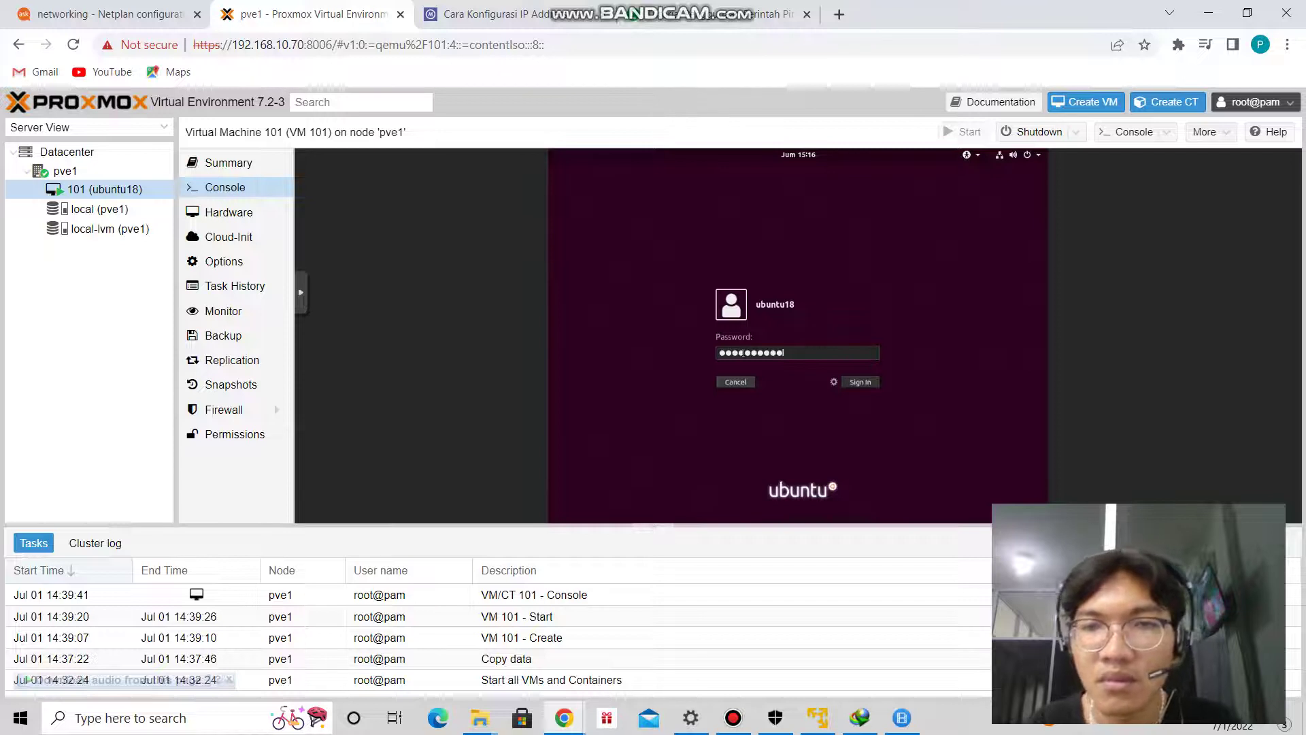
{"action": "left_click", "coordinate": [861, 384]}
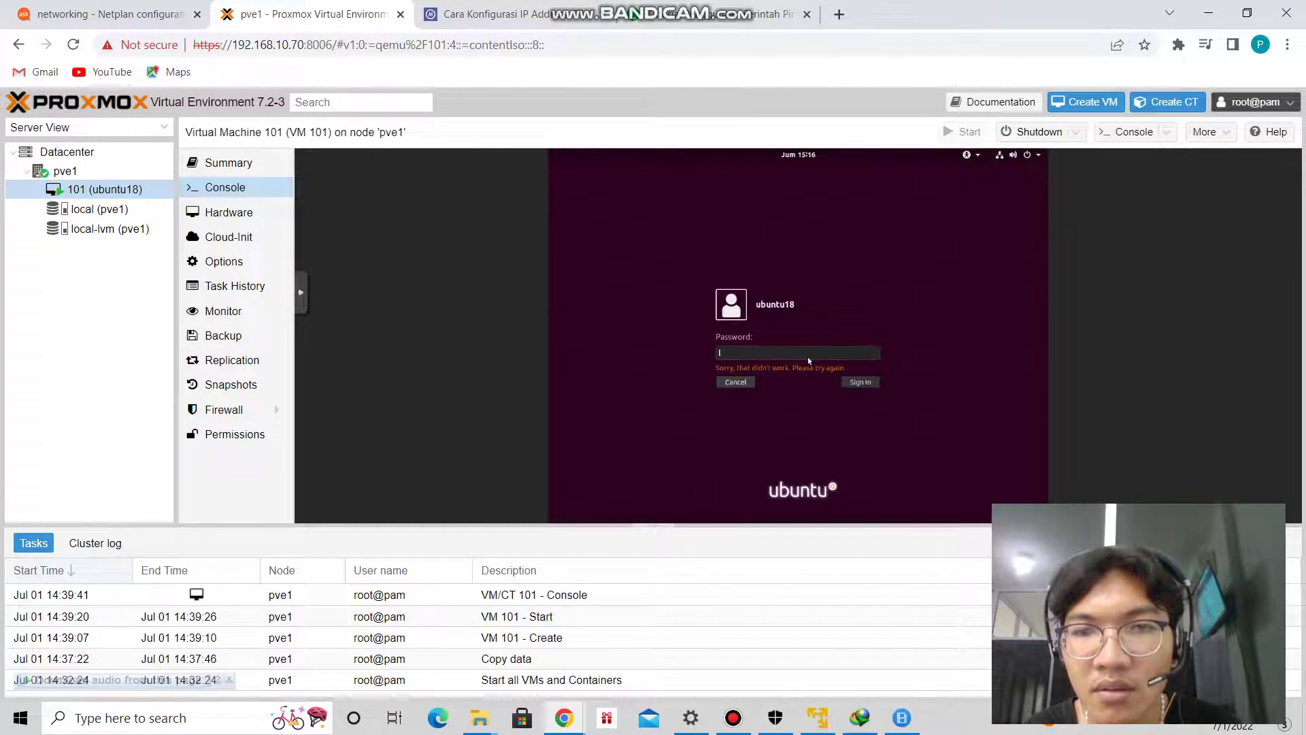
{"action": "type", "text": "*********"}
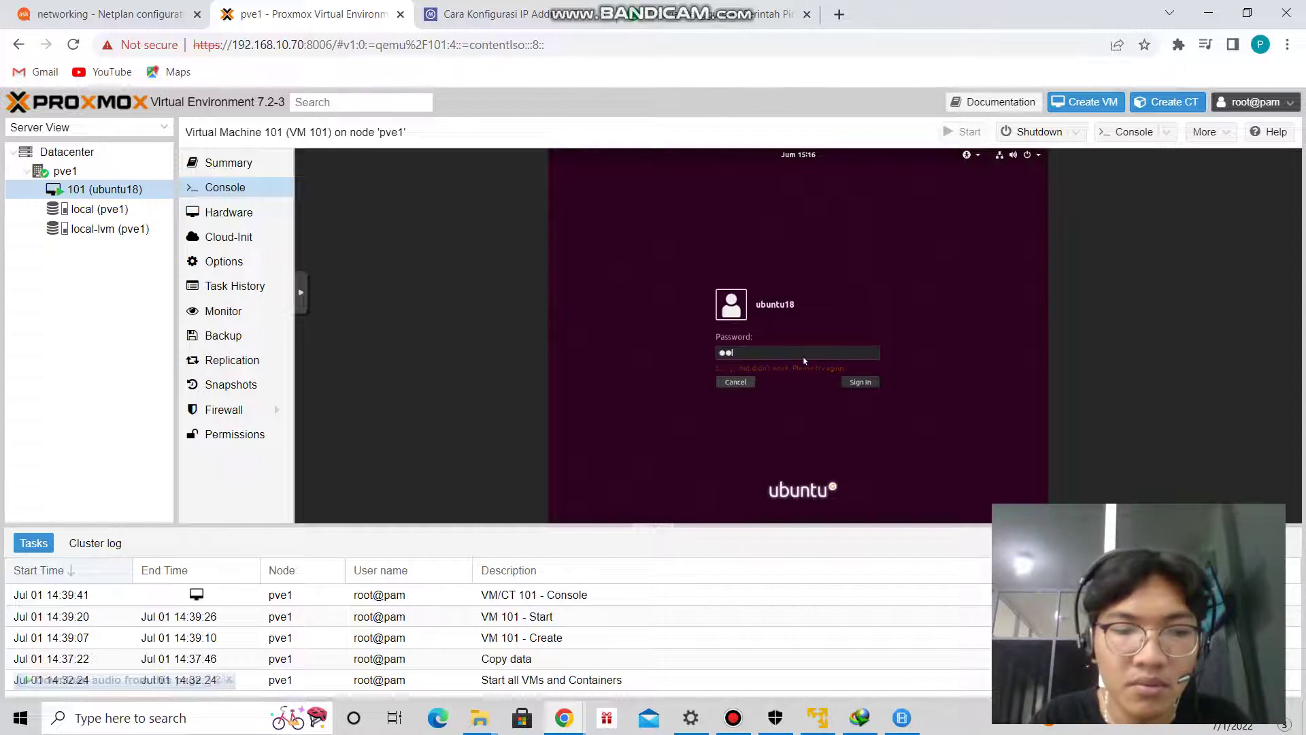
{"action": "key", "text": "Return"}
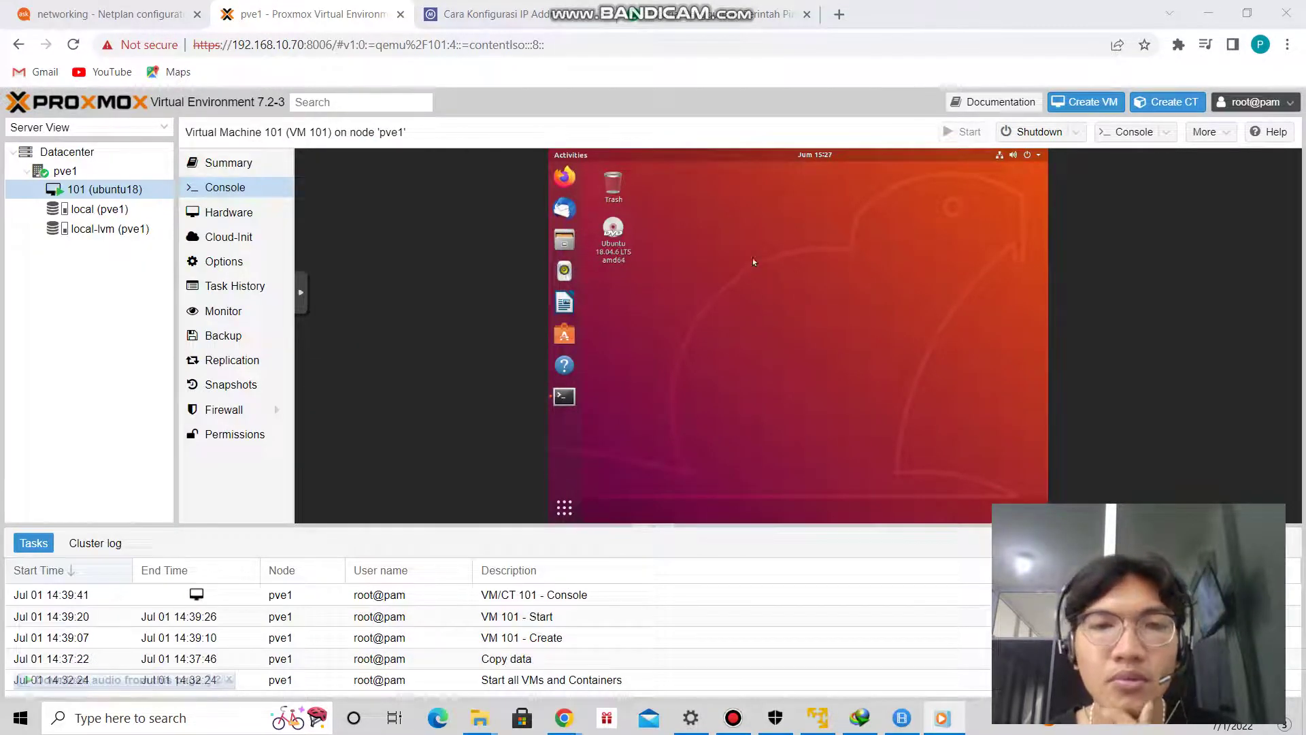
Open the guest's Wired Settings, review the 192.168.10.77 IPv4 details, and apply.
{"action": "left_click", "coordinate": [1001, 156]}
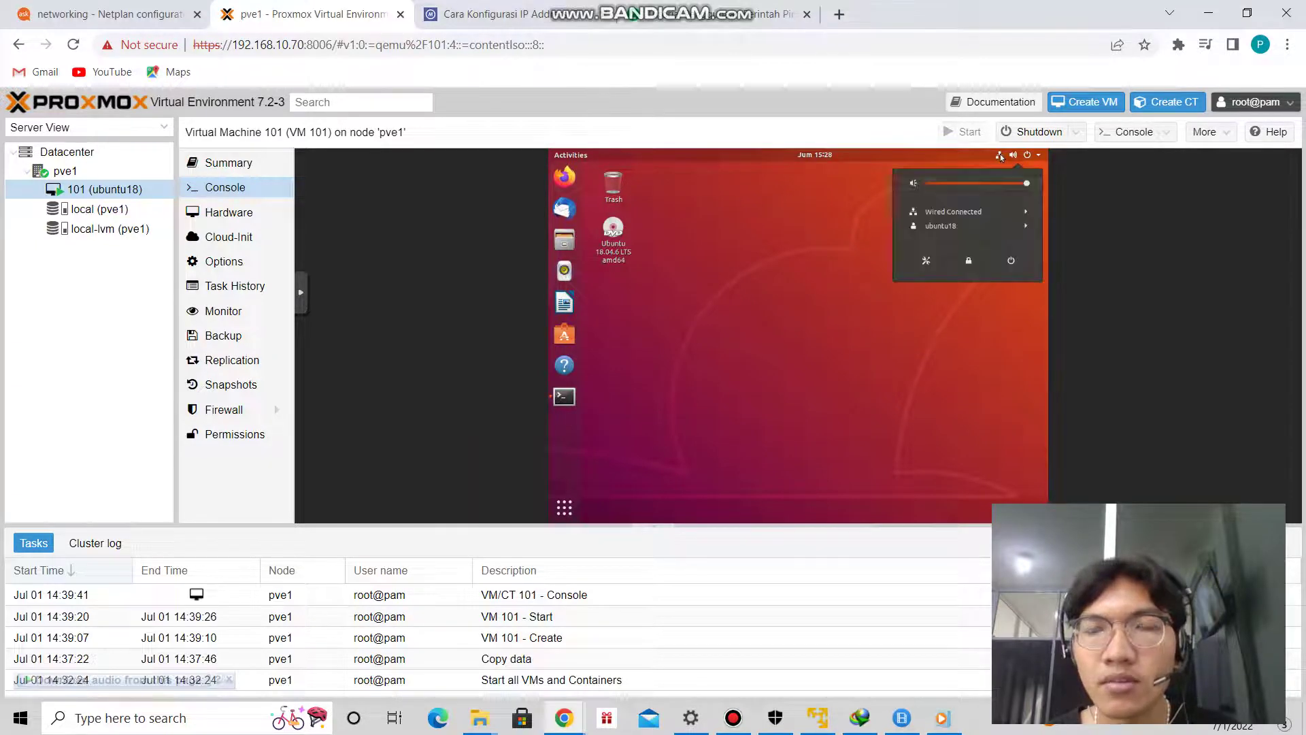
{"action": "left_click", "coordinate": [982, 212]}
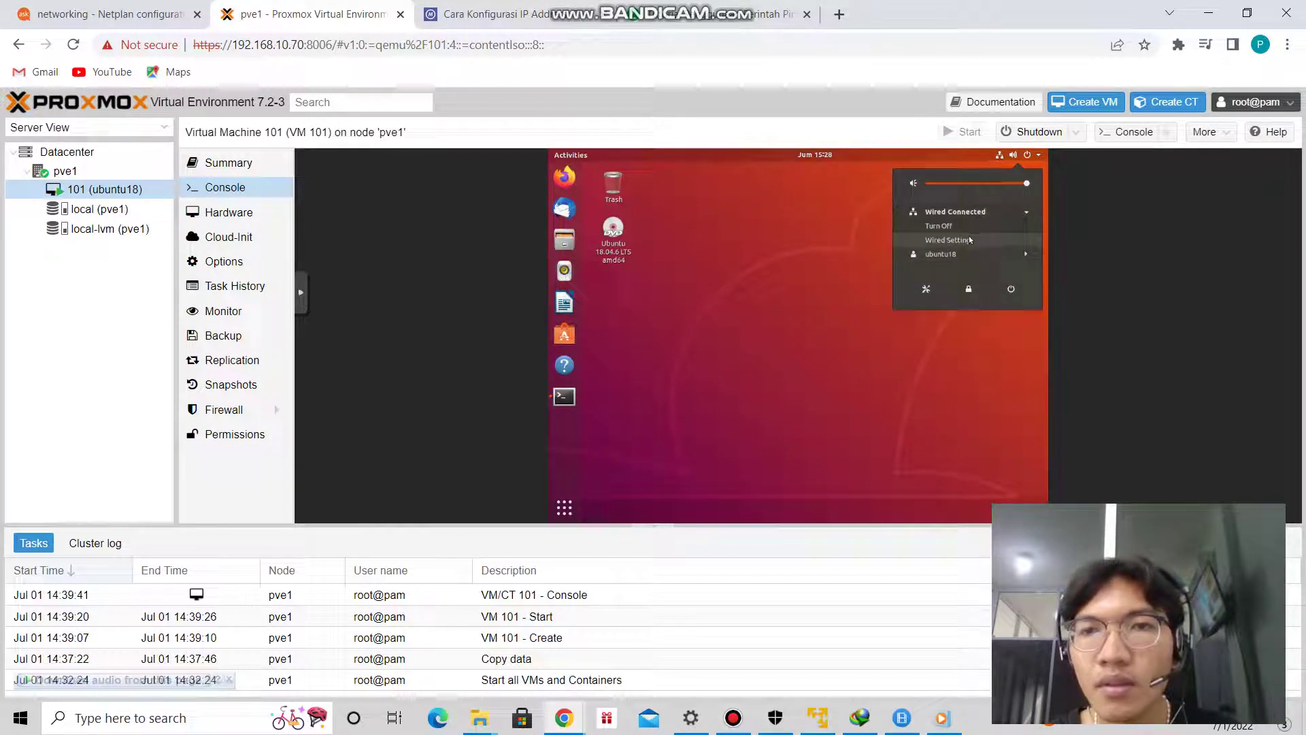
{"action": "left_click", "coordinate": [973, 241]}
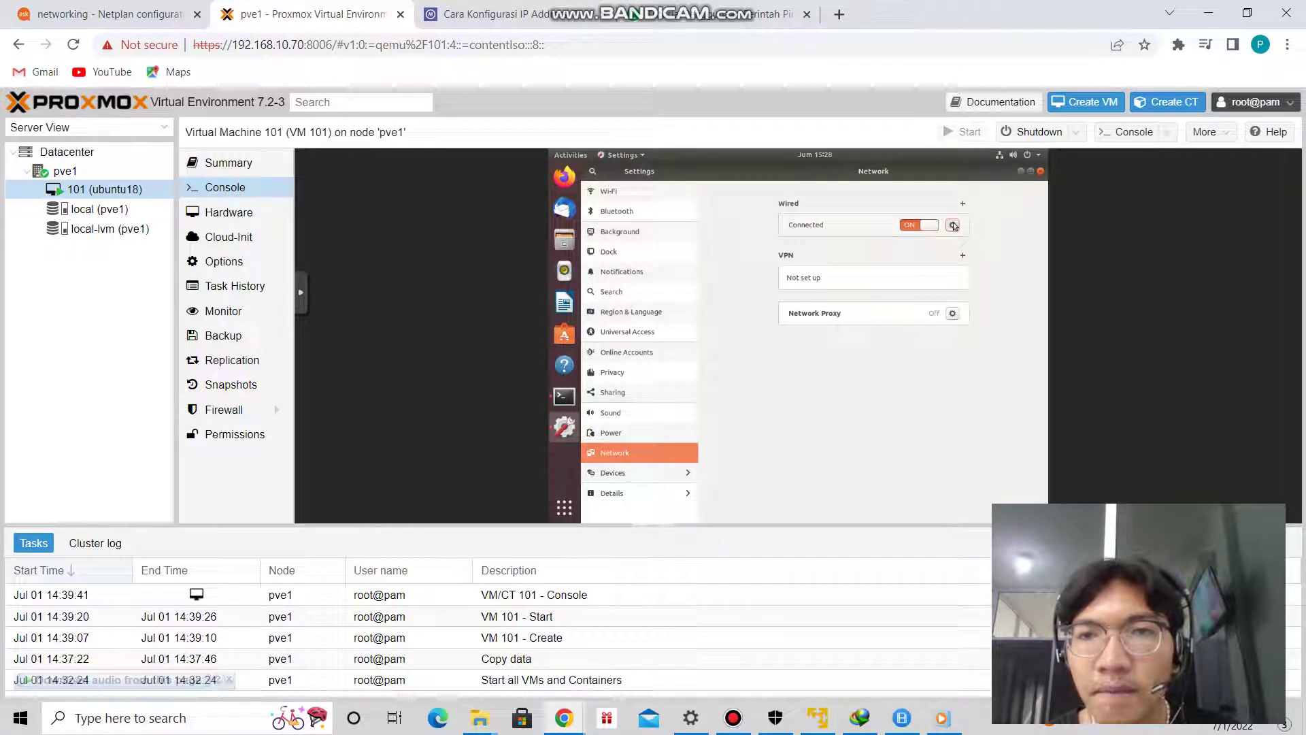
{"action": "left_click", "coordinate": [953, 224]}
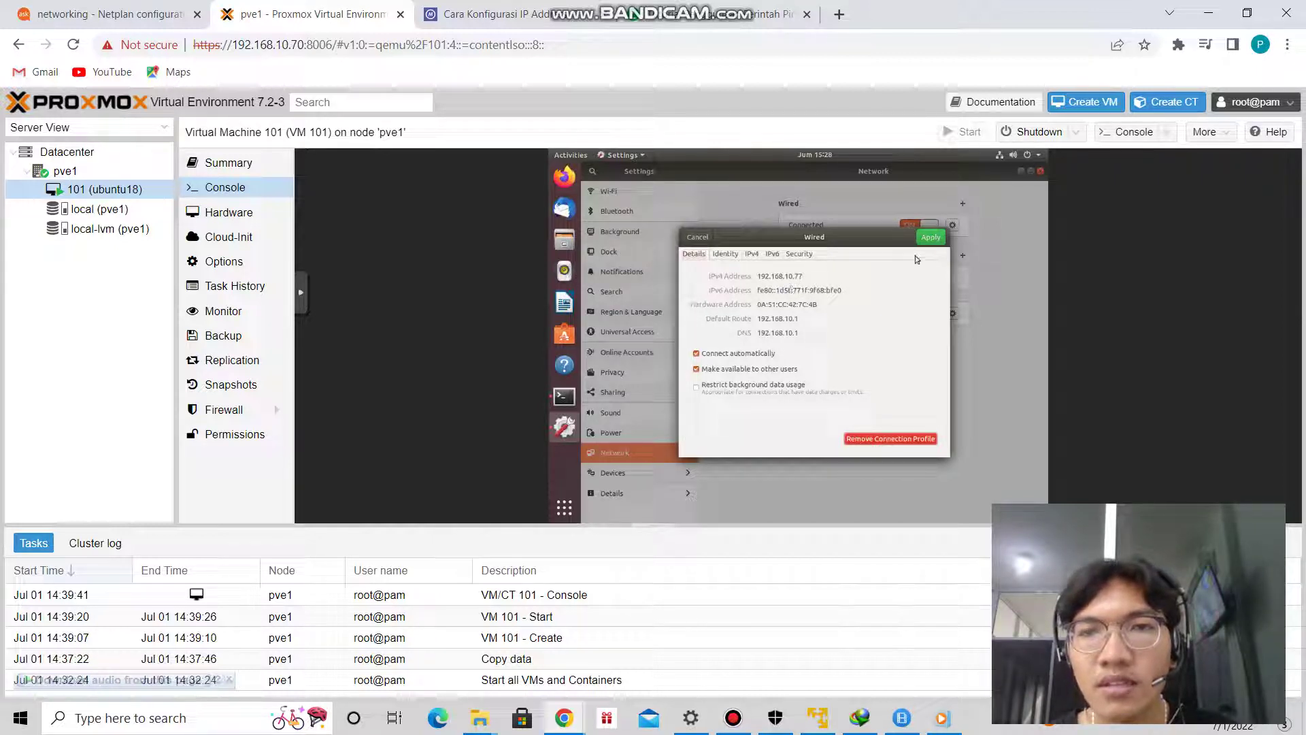
{"action": "left_click", "coordinate": [927, 238]}
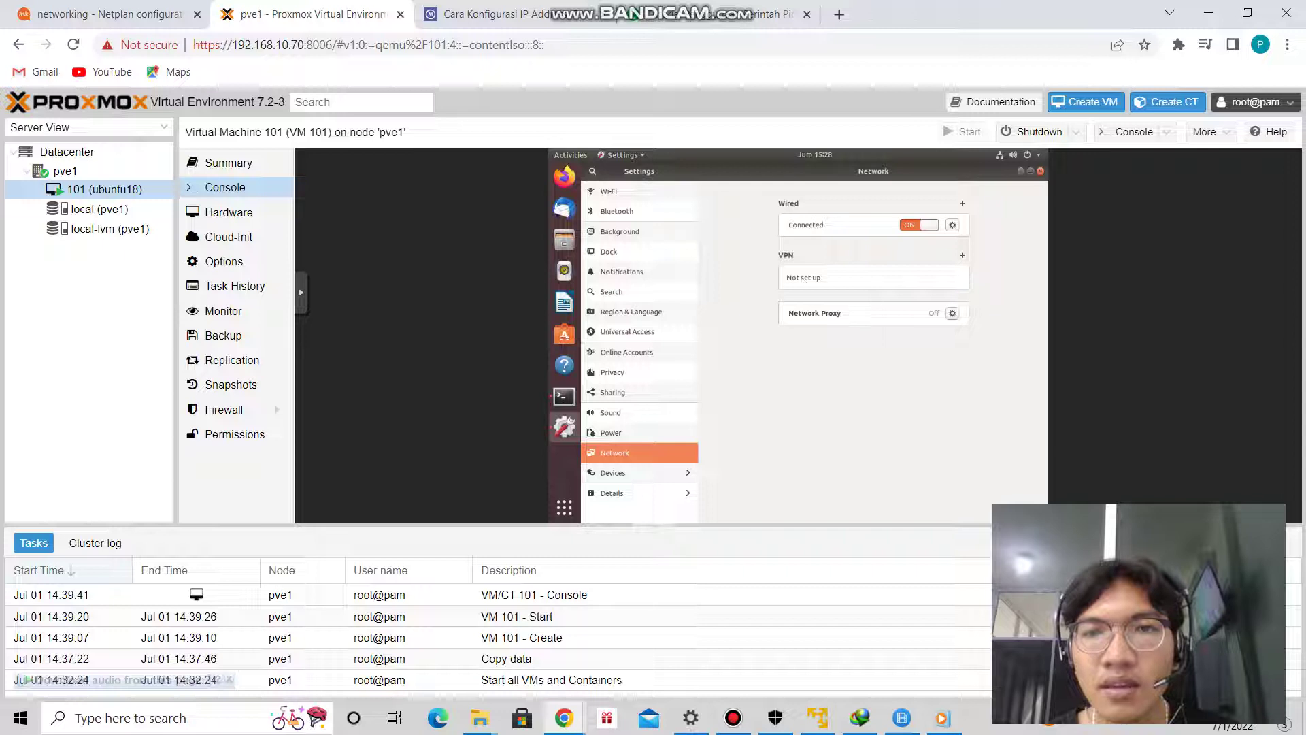
Re-run the ping to 192.168.10.70 in the VM terminal, confirming 0% loss, then bring up Windows firewall settings.
{"action": "left_click", "coordinate": [1041, 170]}
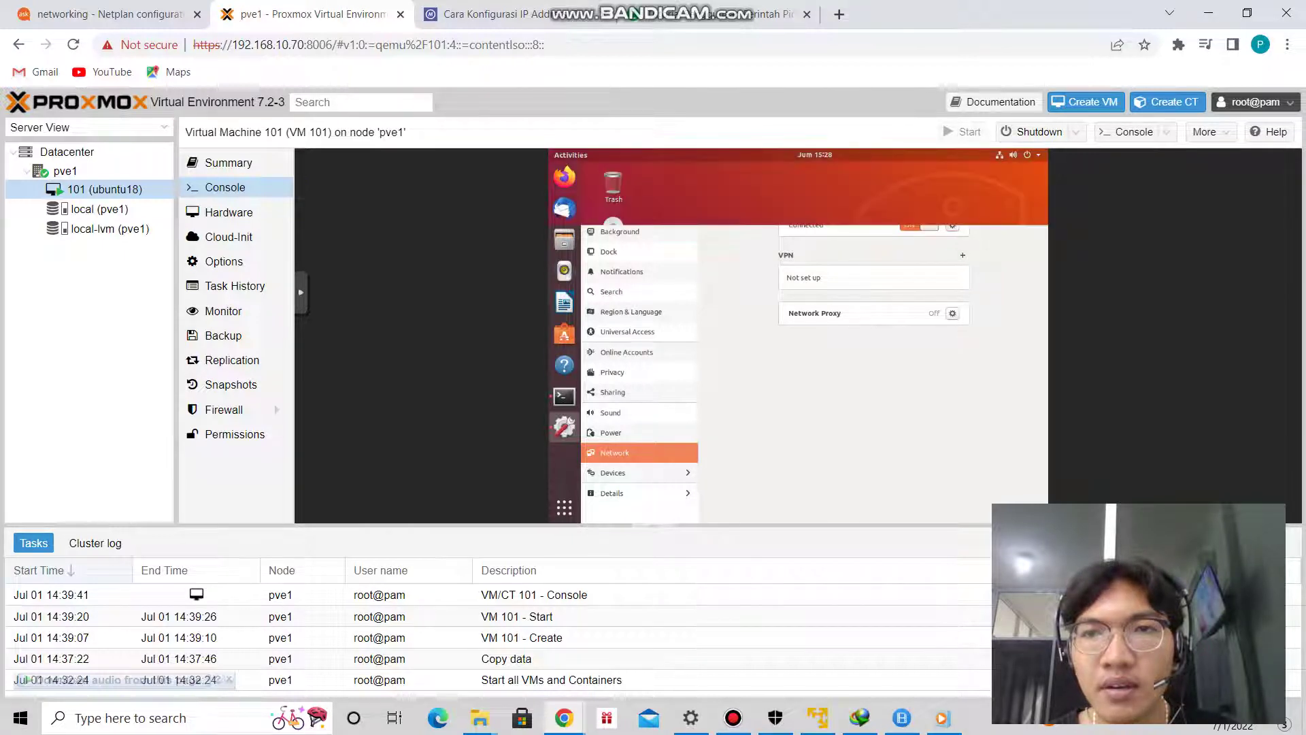
{"action": "left_click", "coordinate": [565, 399]}
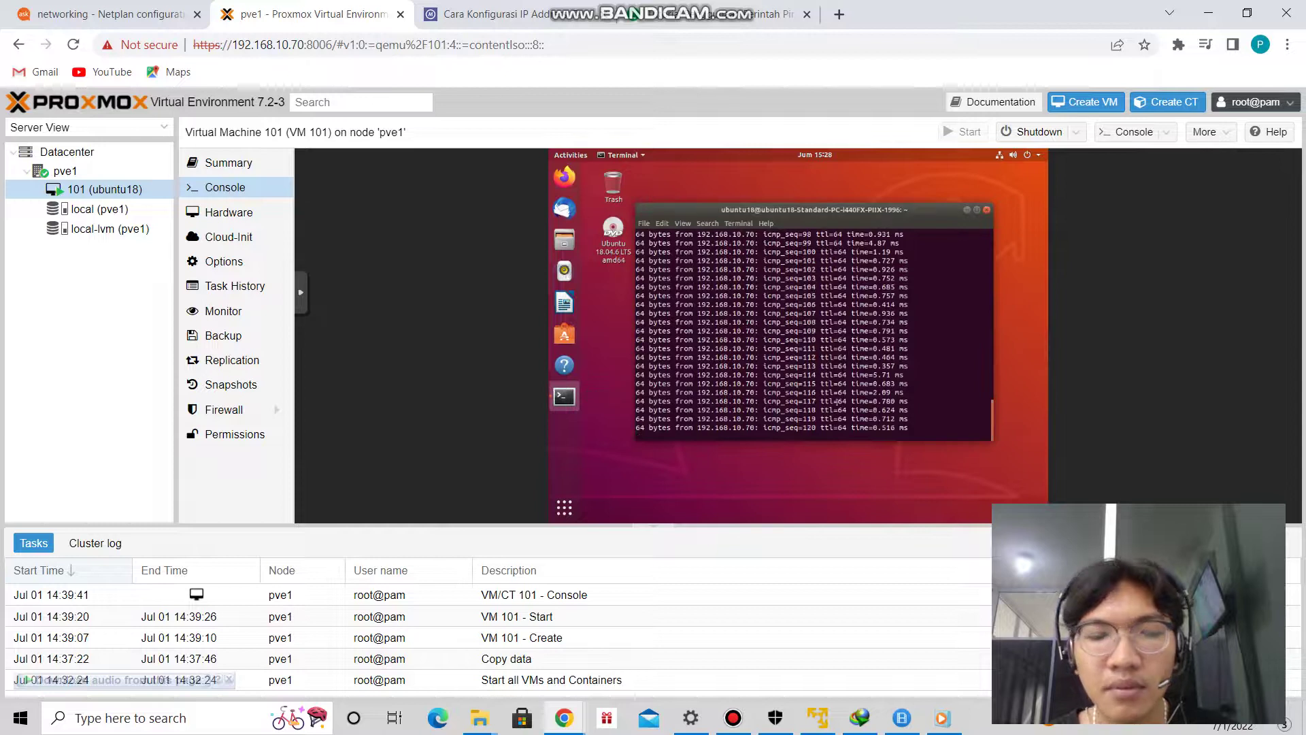
{"action": "key", "text": "ctrl+c"}
{"action": "key", "text": "Up"}
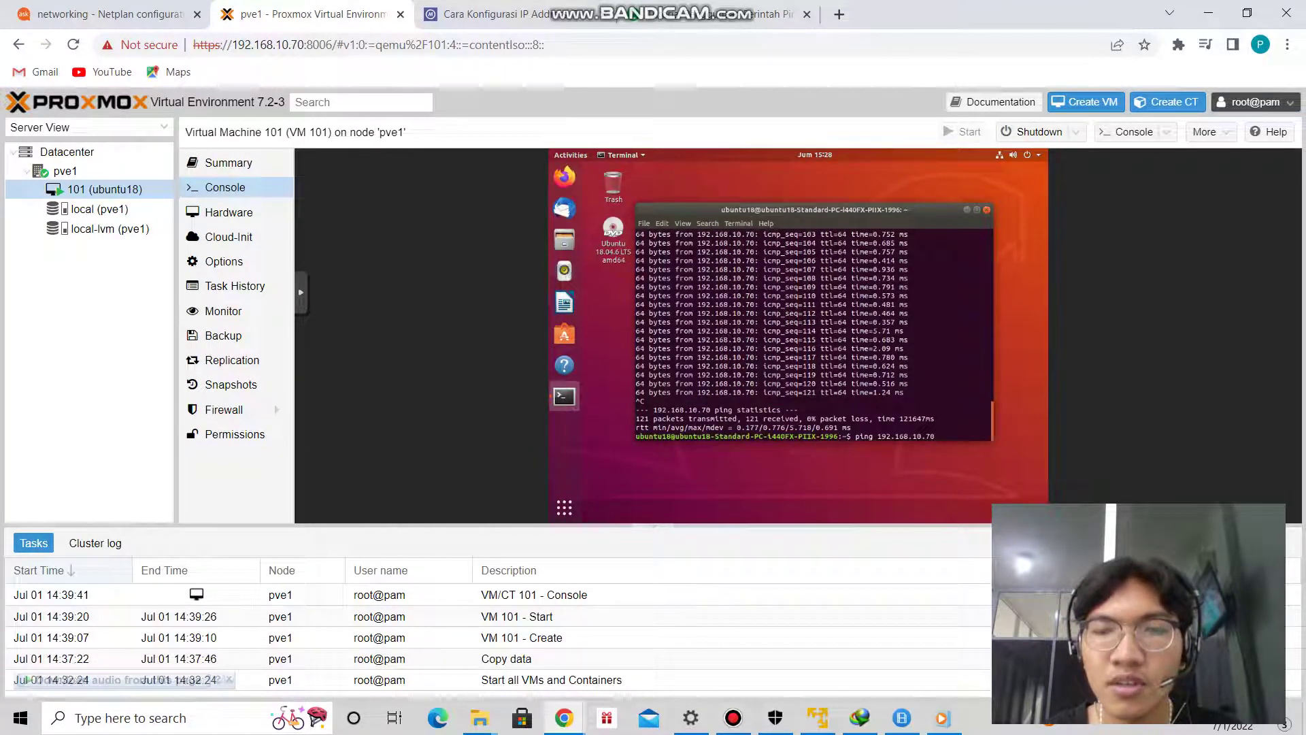
{"action": "key", "text": "Return"}
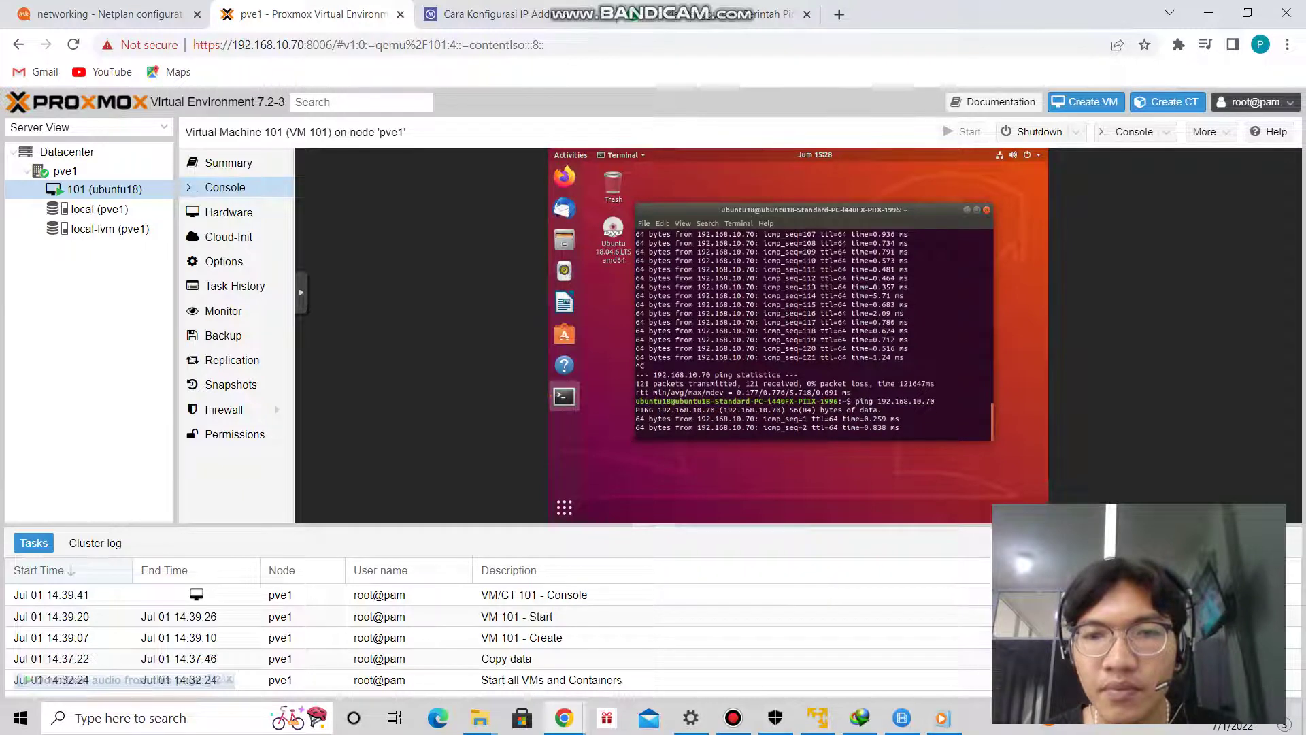
{"action": "key", "text": "ctrl+z"}
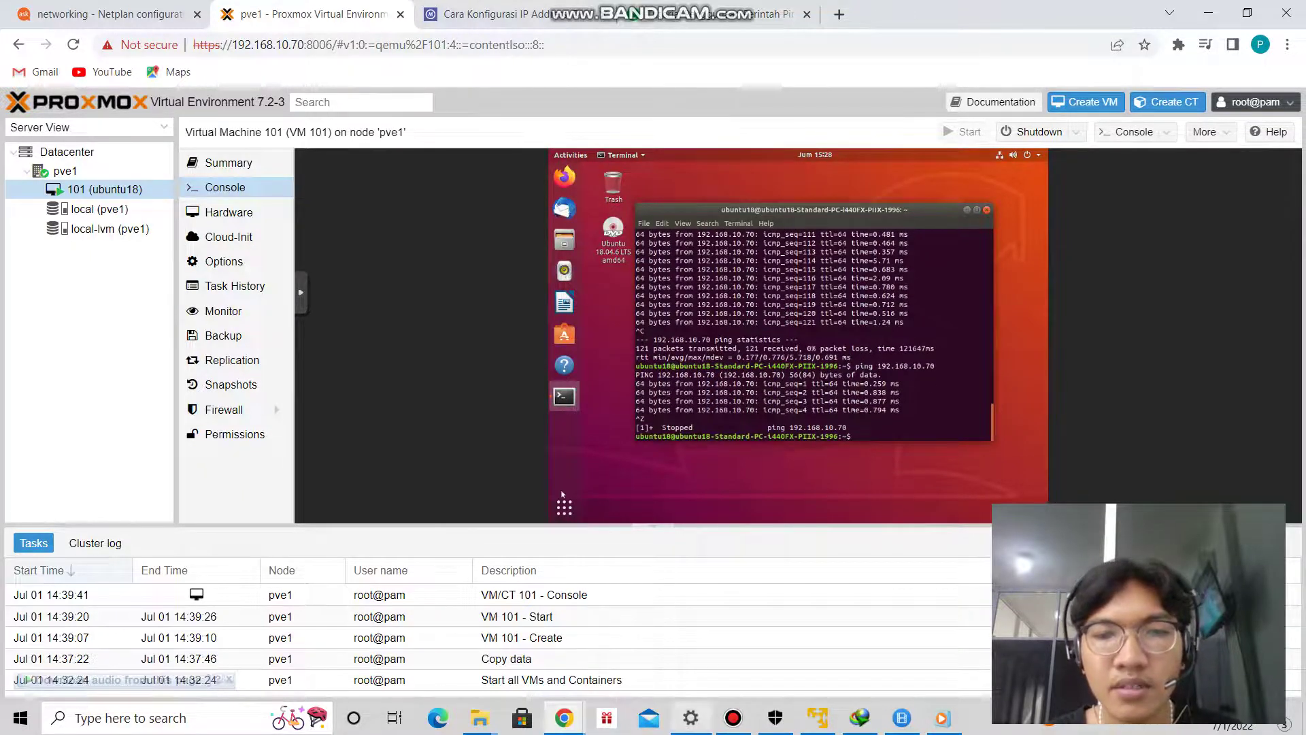
{"action": "left_click", "coordinate": [691, 718]}
{"action": "left_click", "coordinate": [404, 343]}
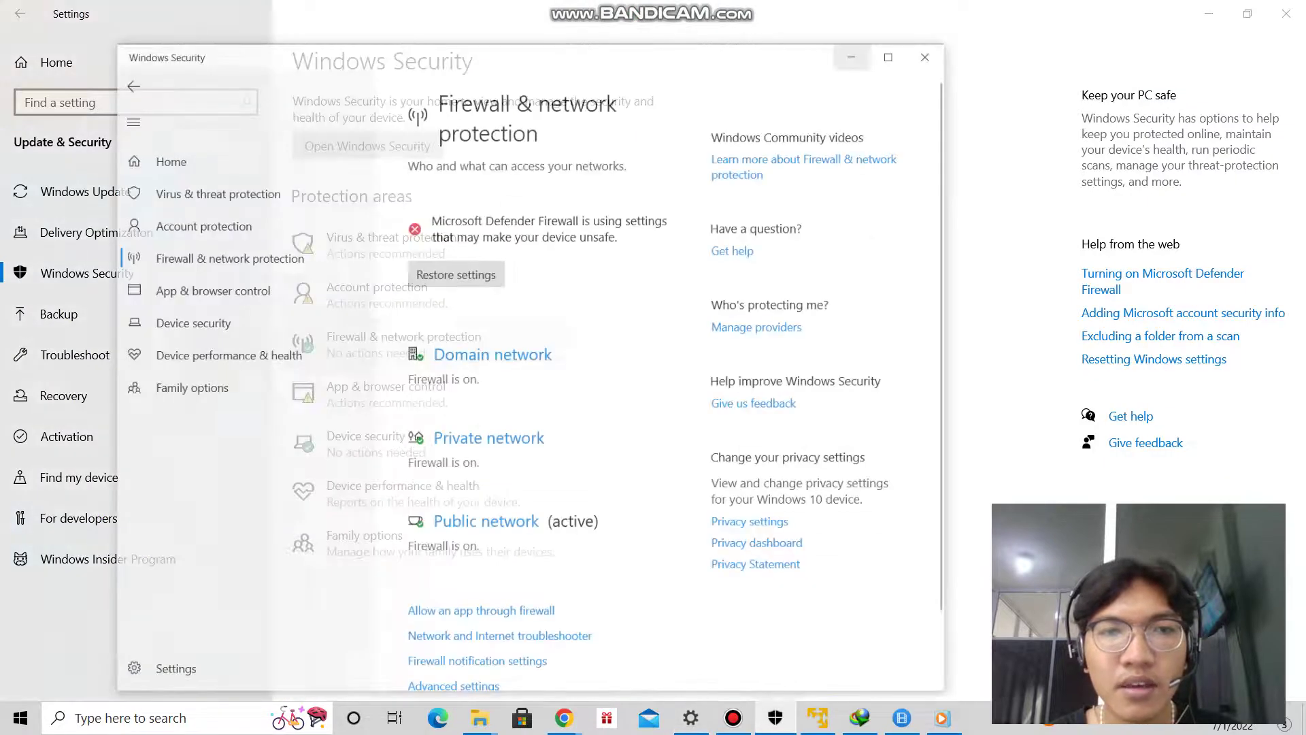
Switch Microsoft Defender Firewall off for the Domain, Private and Public network profiles.
{"action": "left_click", "coordinate": [470, 191]}
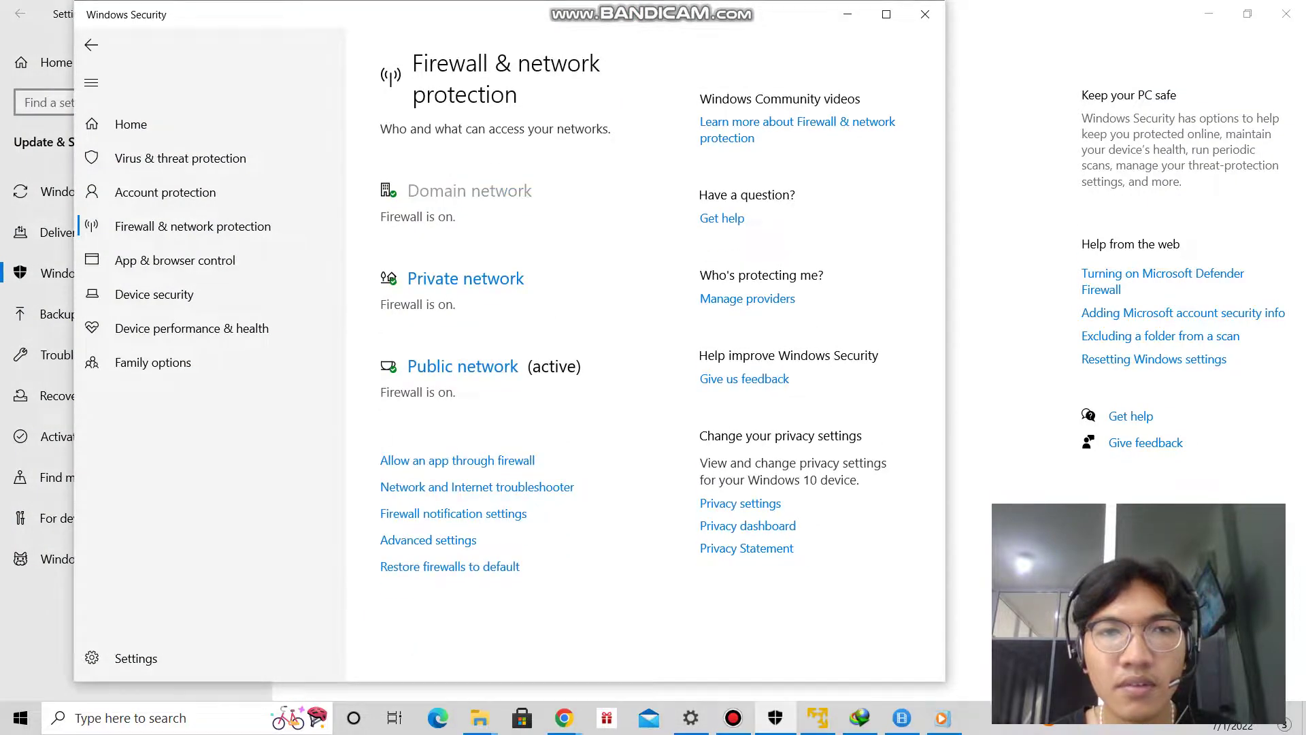
{"action": "left_click", "coordinate": [398, 375]}
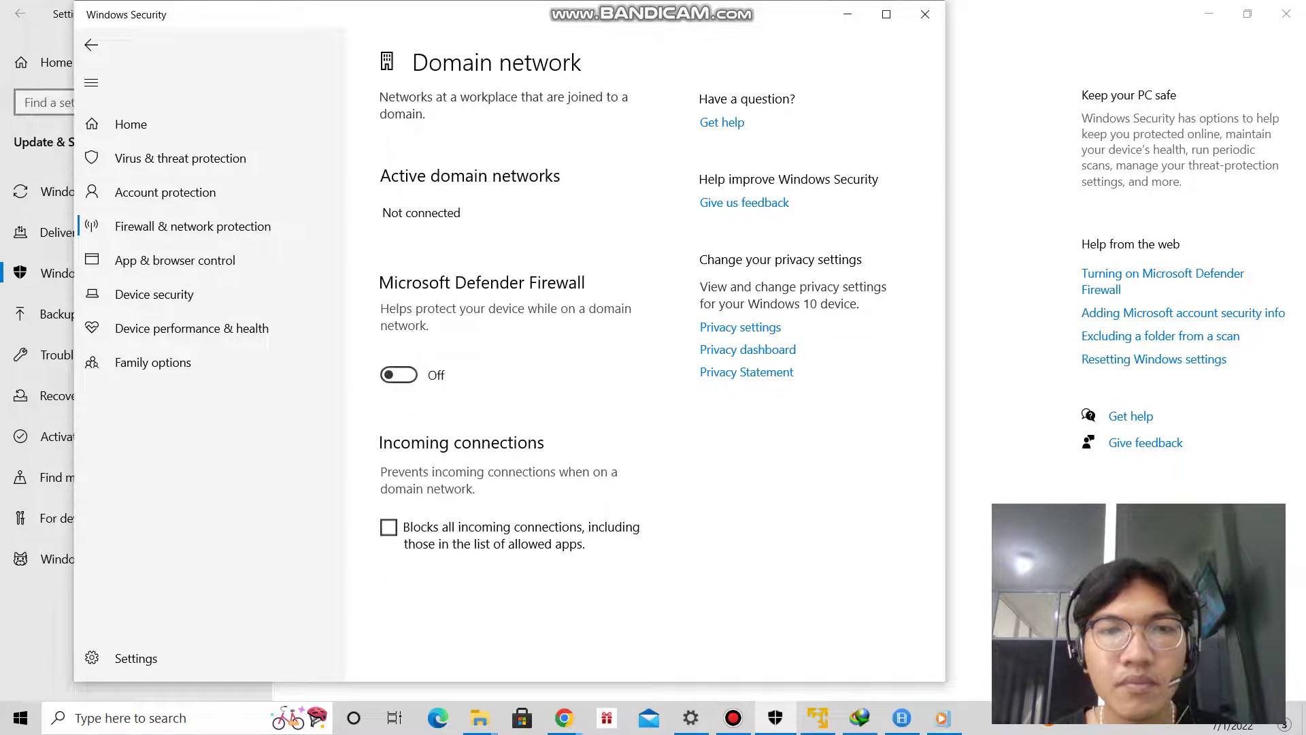
{"action": "left_click", "coordinate": [92, 45]}
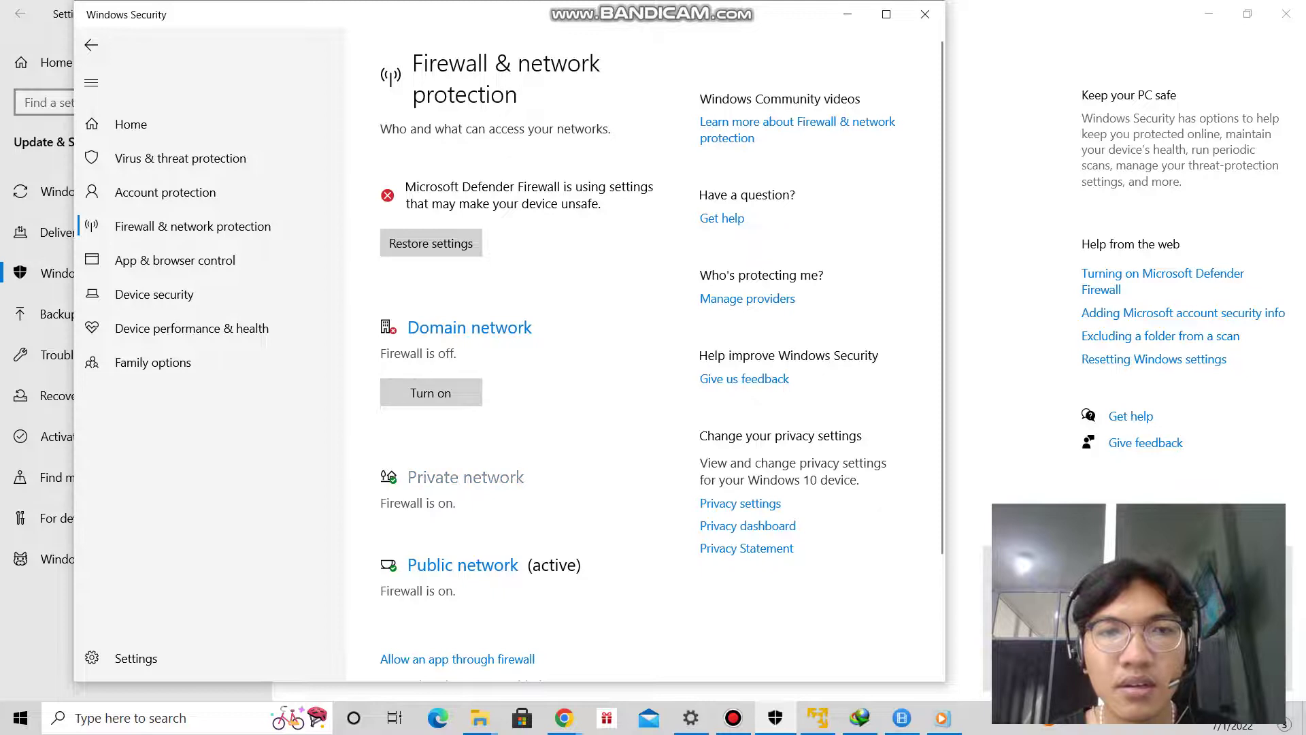
{"action": "left_click", "coordinate": [466, 477]}
{"action": "left_click", "coordinate": [399, 392]}
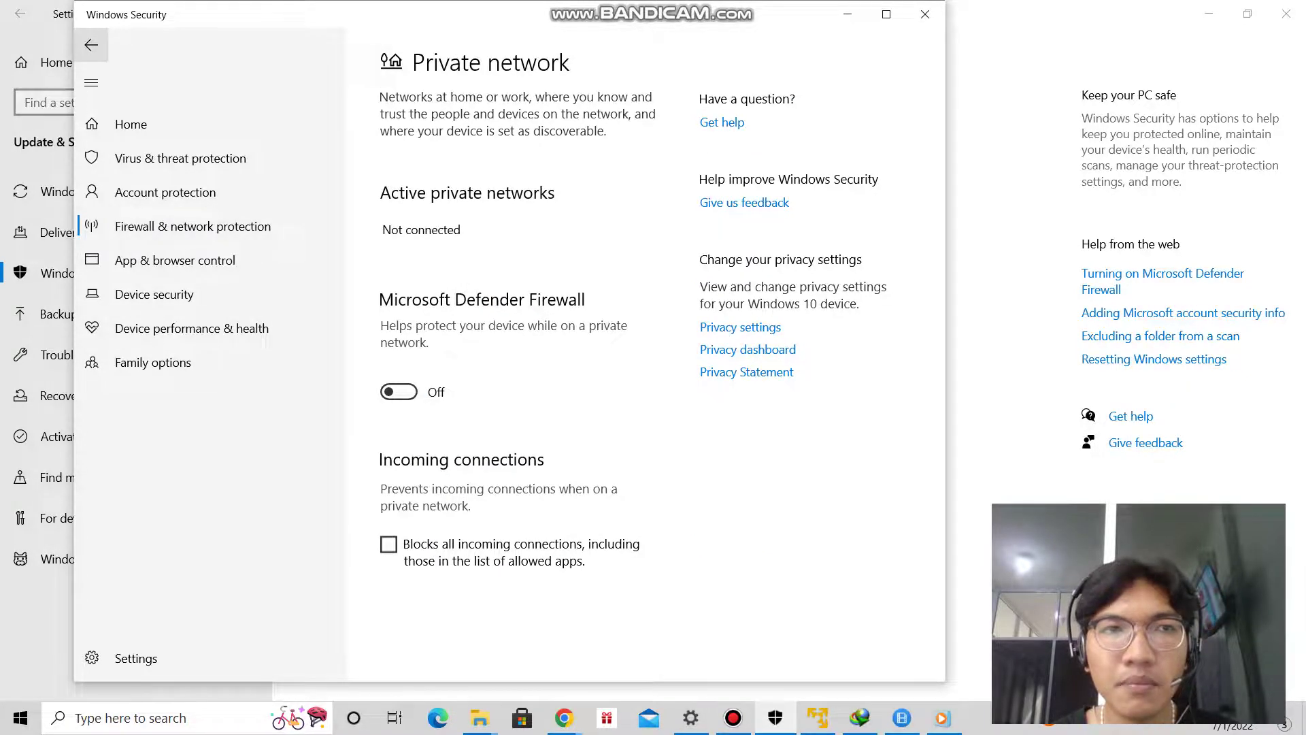
{"action": "left_click", "coordinate": [92, 45]}
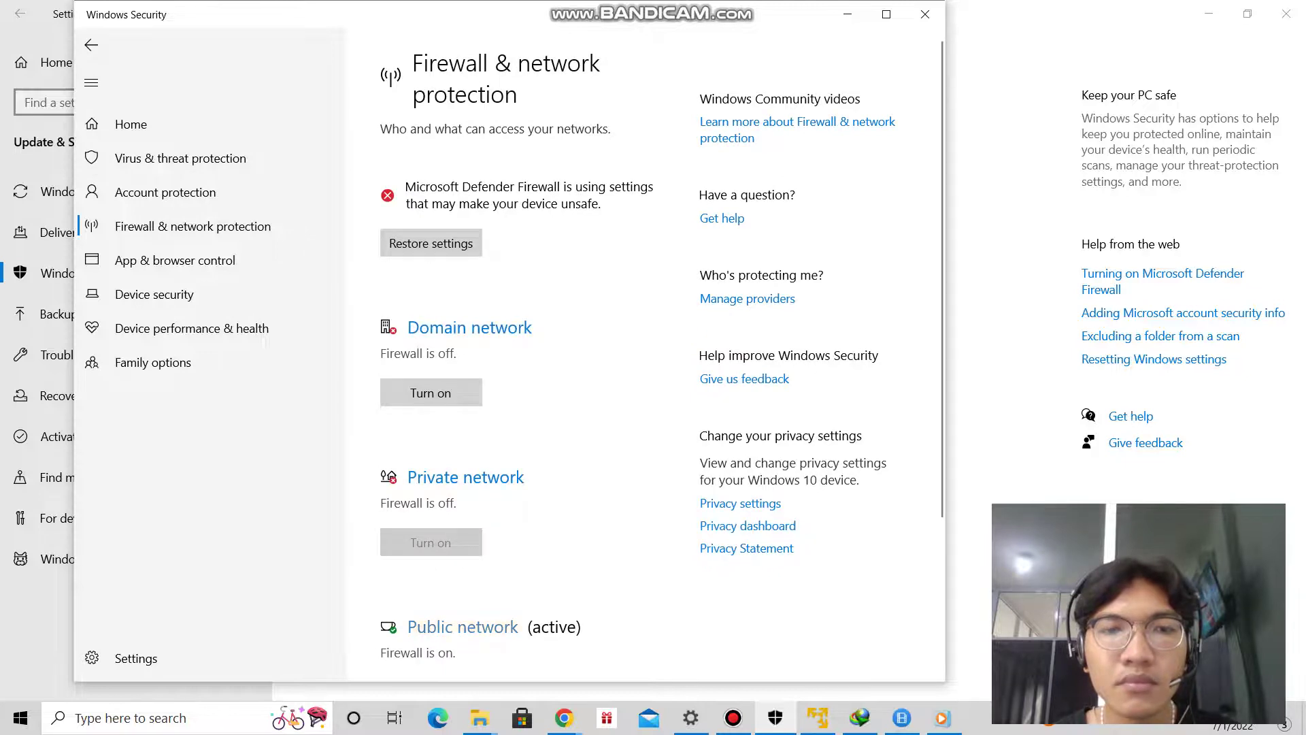
{"action": "left_click", "coordinate": [462, 627]}
{"action": "left_click", "coordinate": [399, 391]}
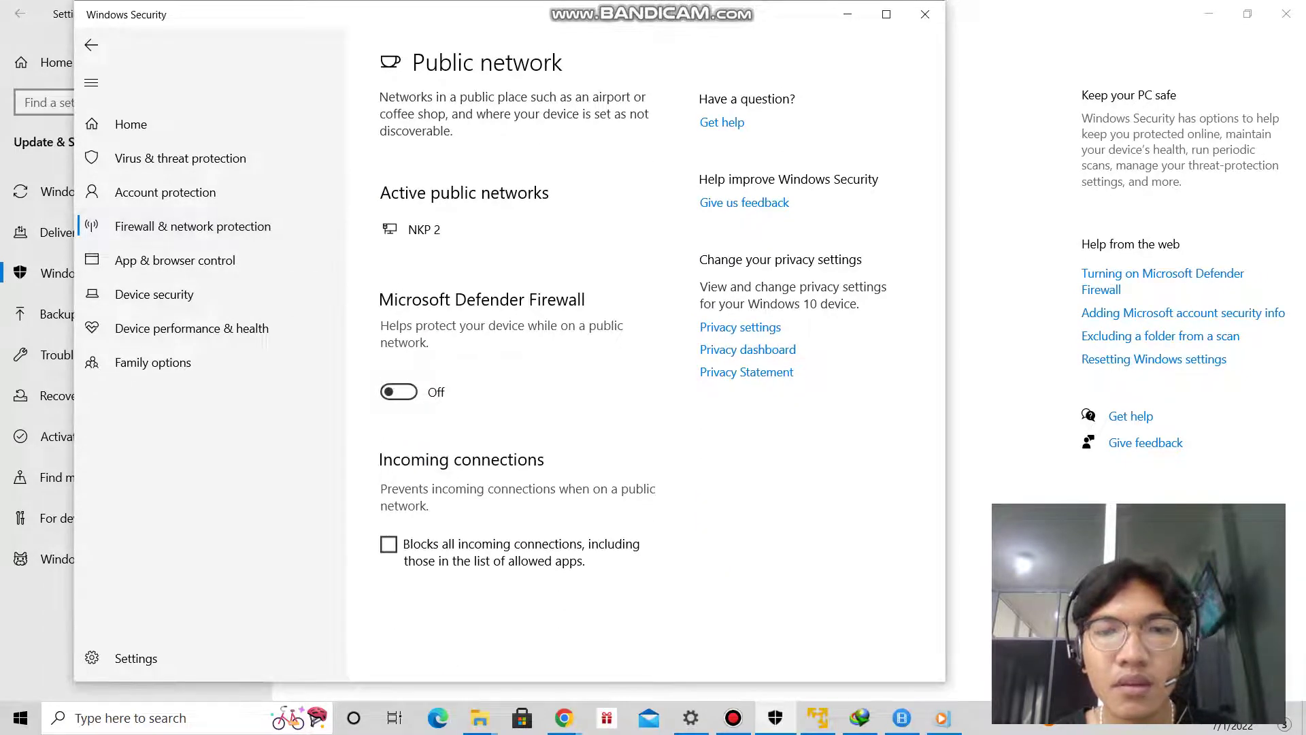
{"action": "left_click", "coordinate": [691, 718]}
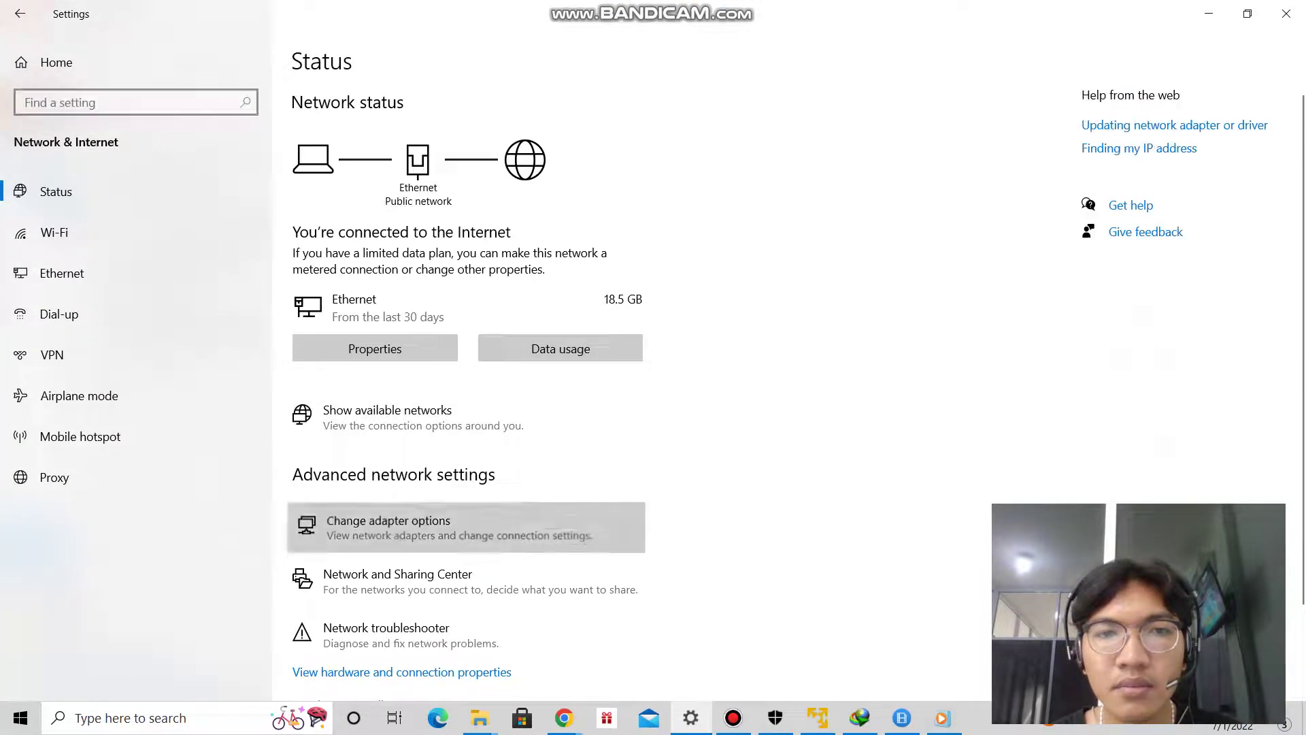
View the Ethernet adapter's connection details showing IPv4 address 192.168.10.68, then return to the Proxmox console.
{"action": "left_click", "coordinate": [387, 523]}
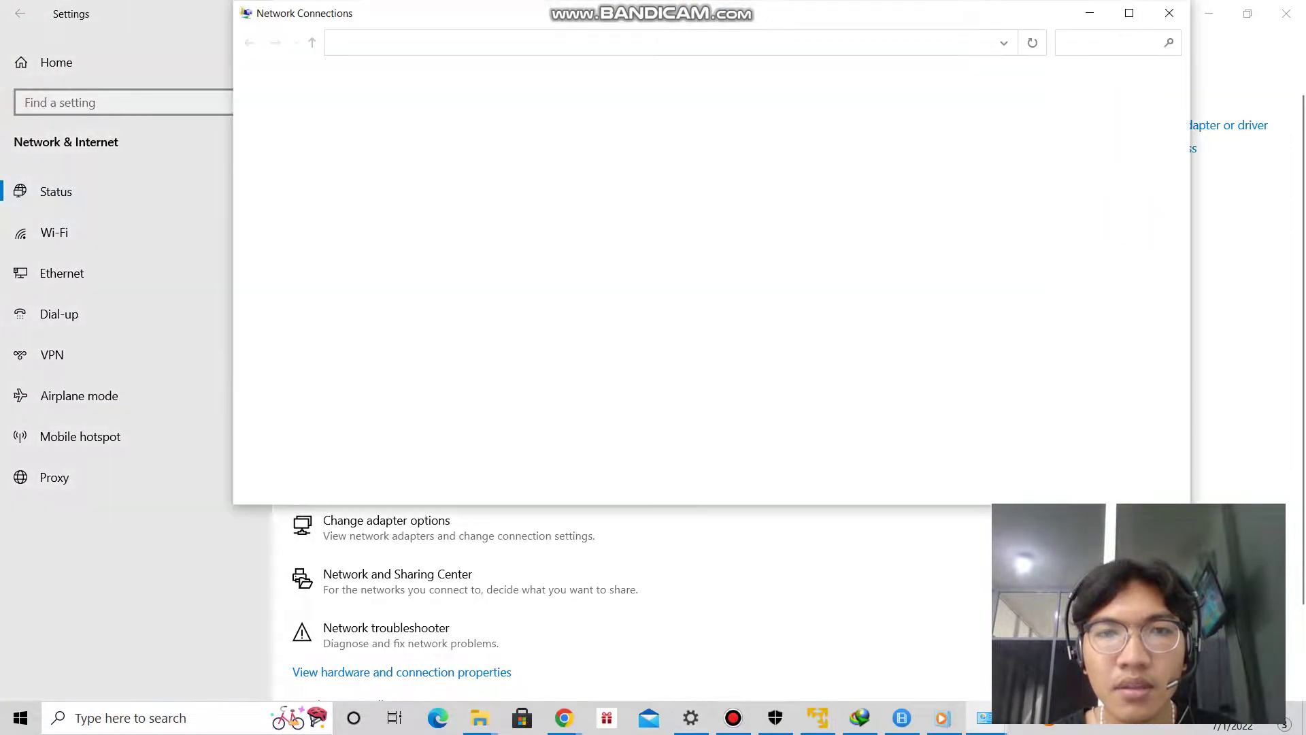
{"action": "left_click", "coordinate": [568, 116]}
{"action": "double_click", "coordinate": [568, 115]}
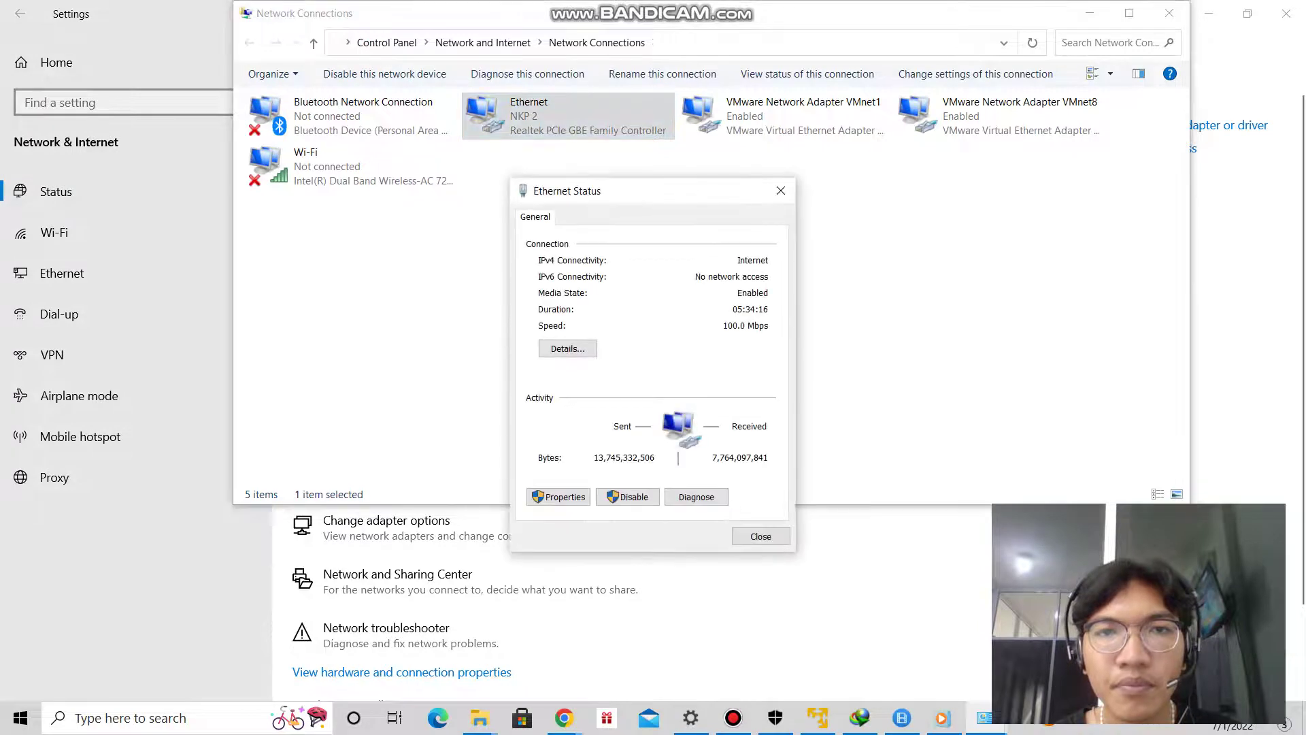
{"action": "left_click", "coordinate": [568, 348]}
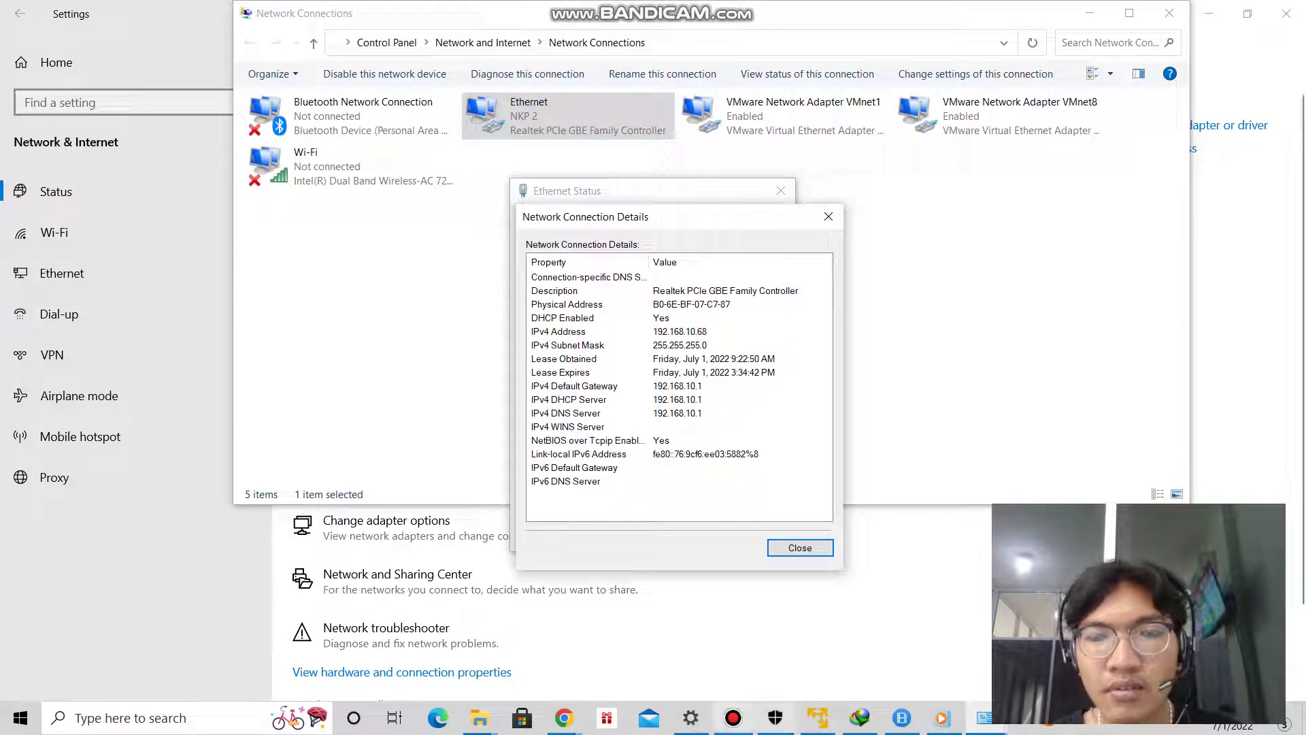
{"action": "mouse_move", "coordinate": [564, 718]}
{"action": "left_click", "coordinate": [664, 643]}
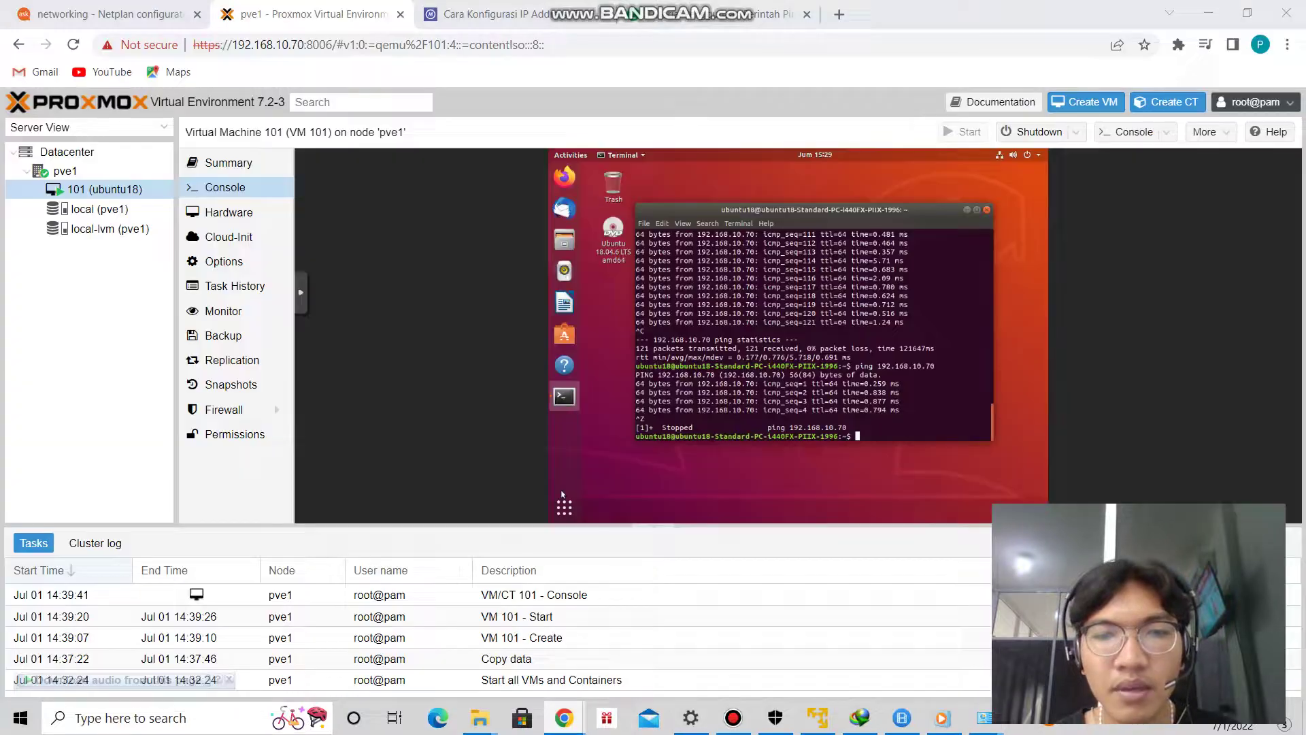
Ping the Windows host at 192.168.10.68 from the Ubuntu VM, stopping after four replies.
{"action": "type", "text": "ping 192.168.10.68"}
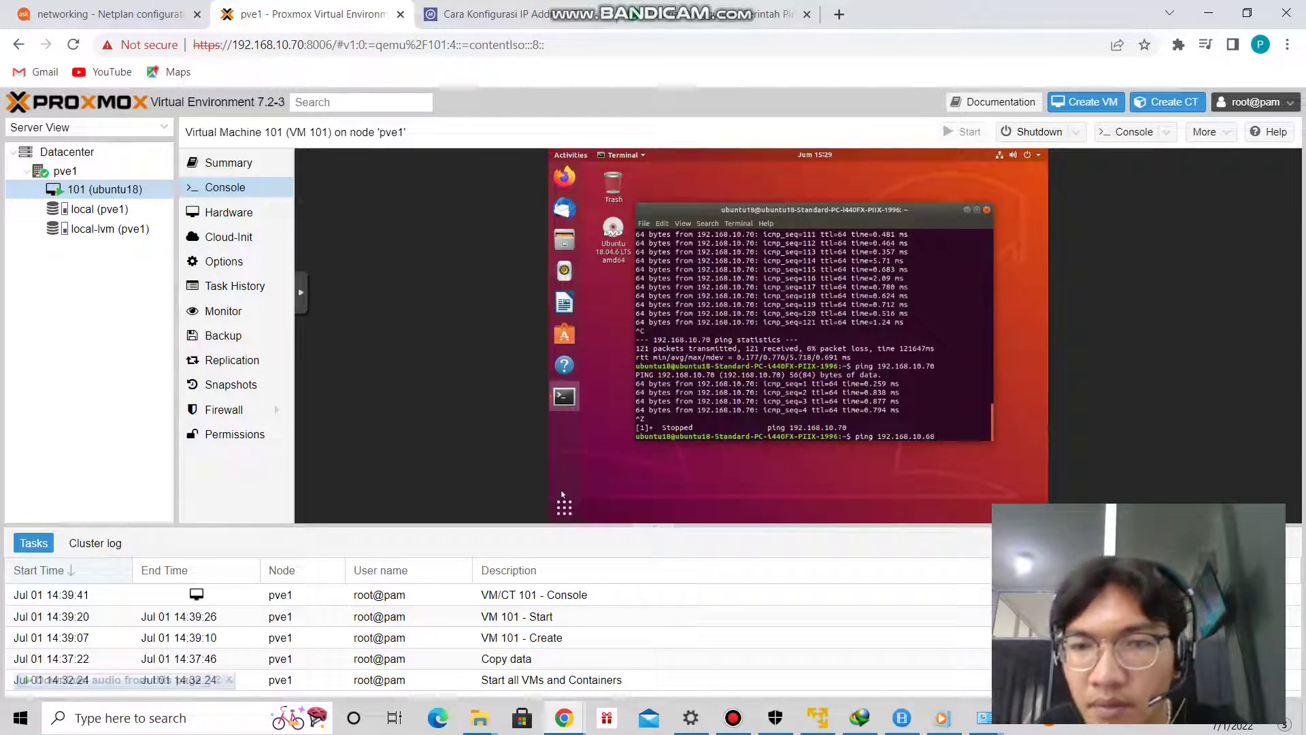
{"action": "key", "text": "Return"}
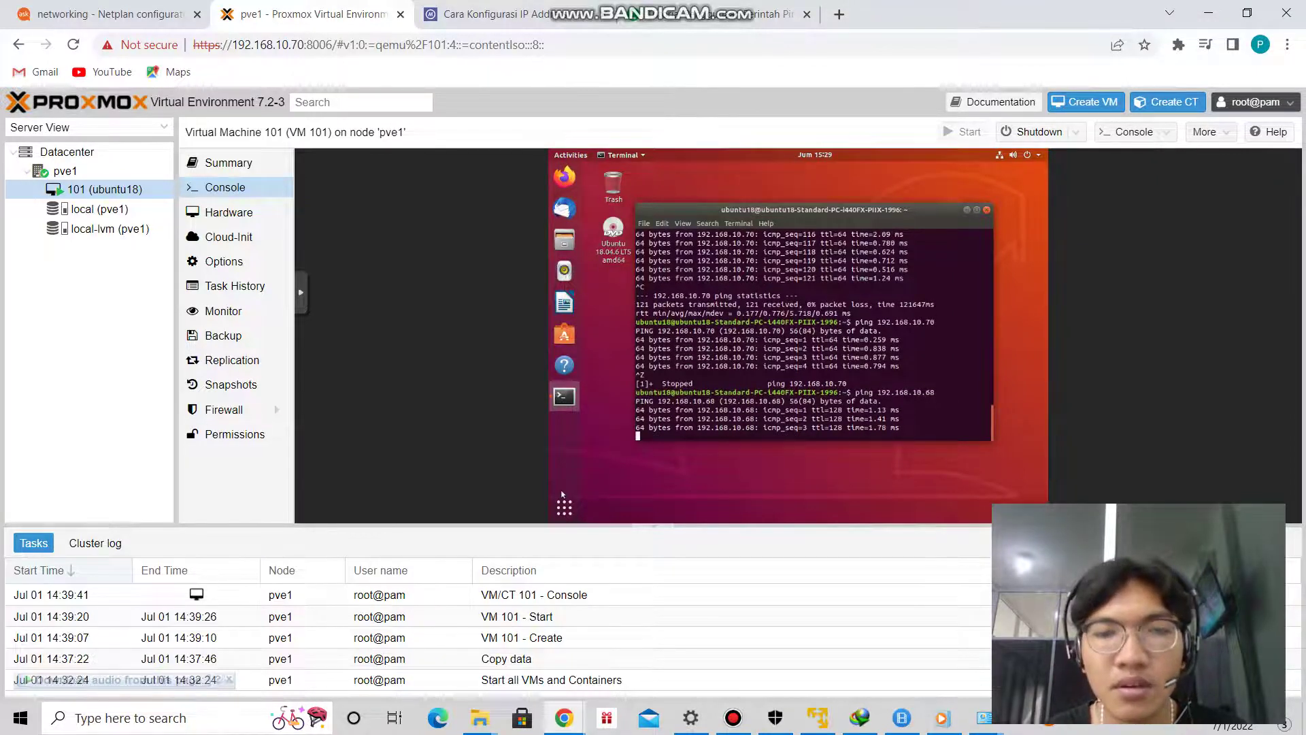
{"action": "key", "text": "ctrl+z"}
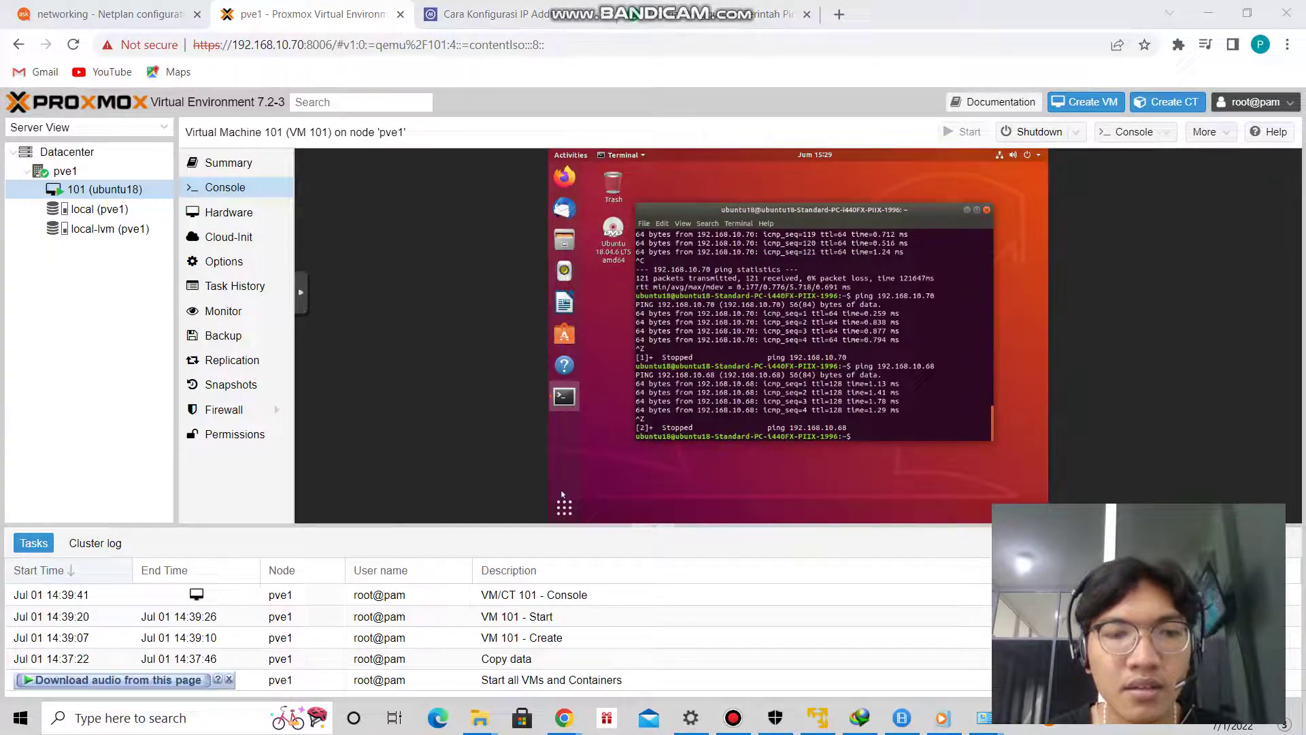
{"action": "left_click", "coordinate": [136, 717]}
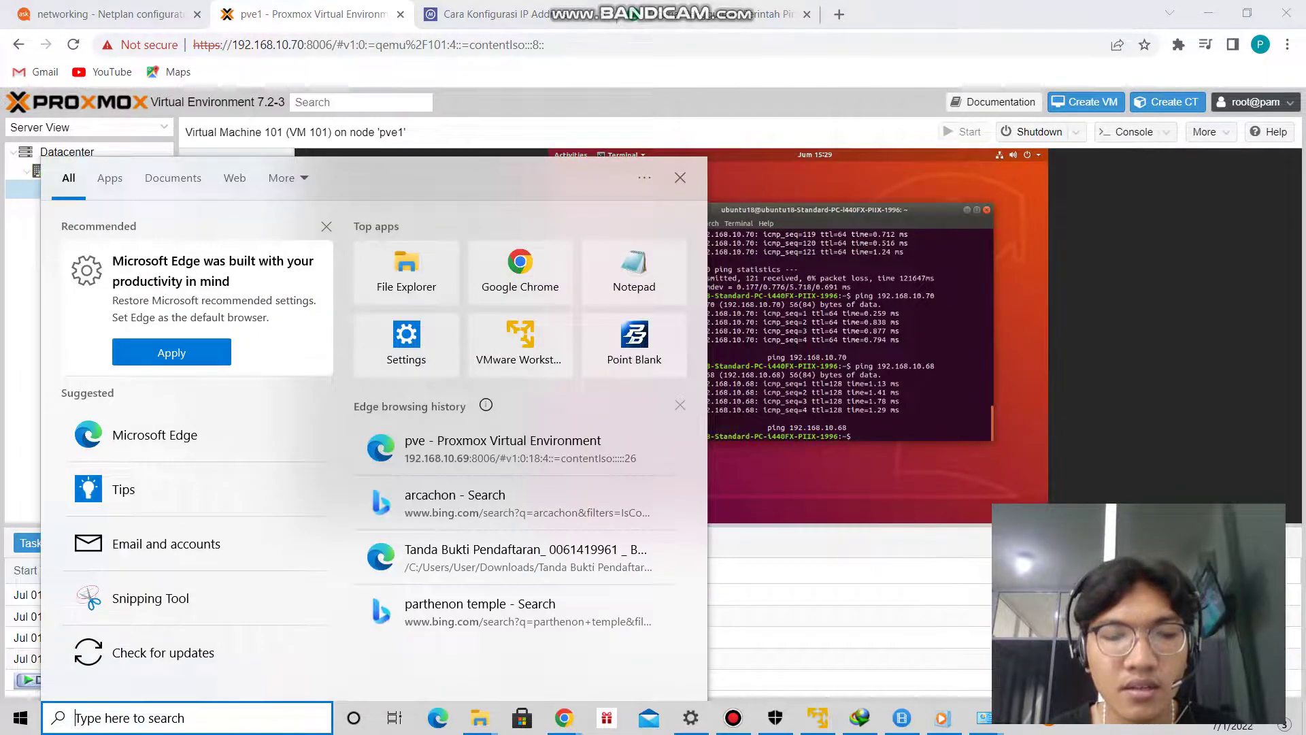
Open Command Prompt and continuously ping 192.168.10.70, confirming 0% packet loss.
{"action": "key", "text": "super+r"}
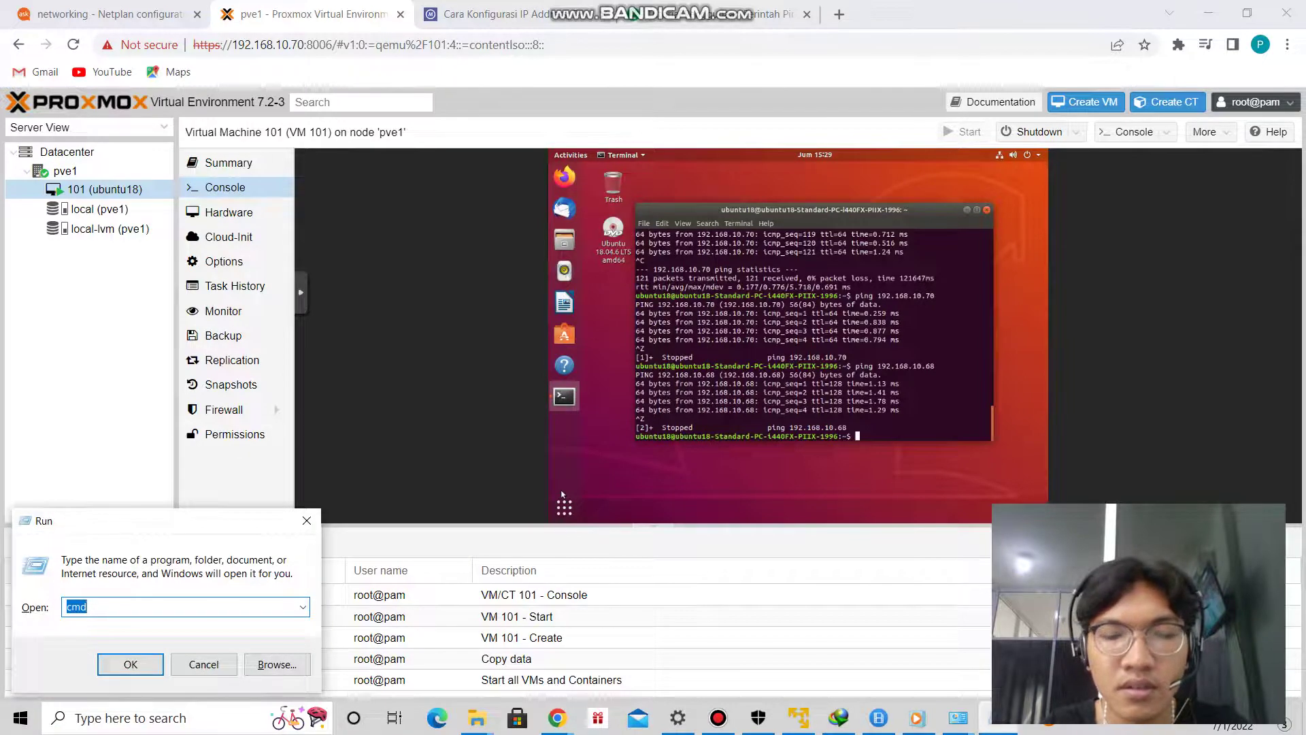
{"action": "key", "text": "Return"}
{"action": "type", "text": "ping 192.168.10."}
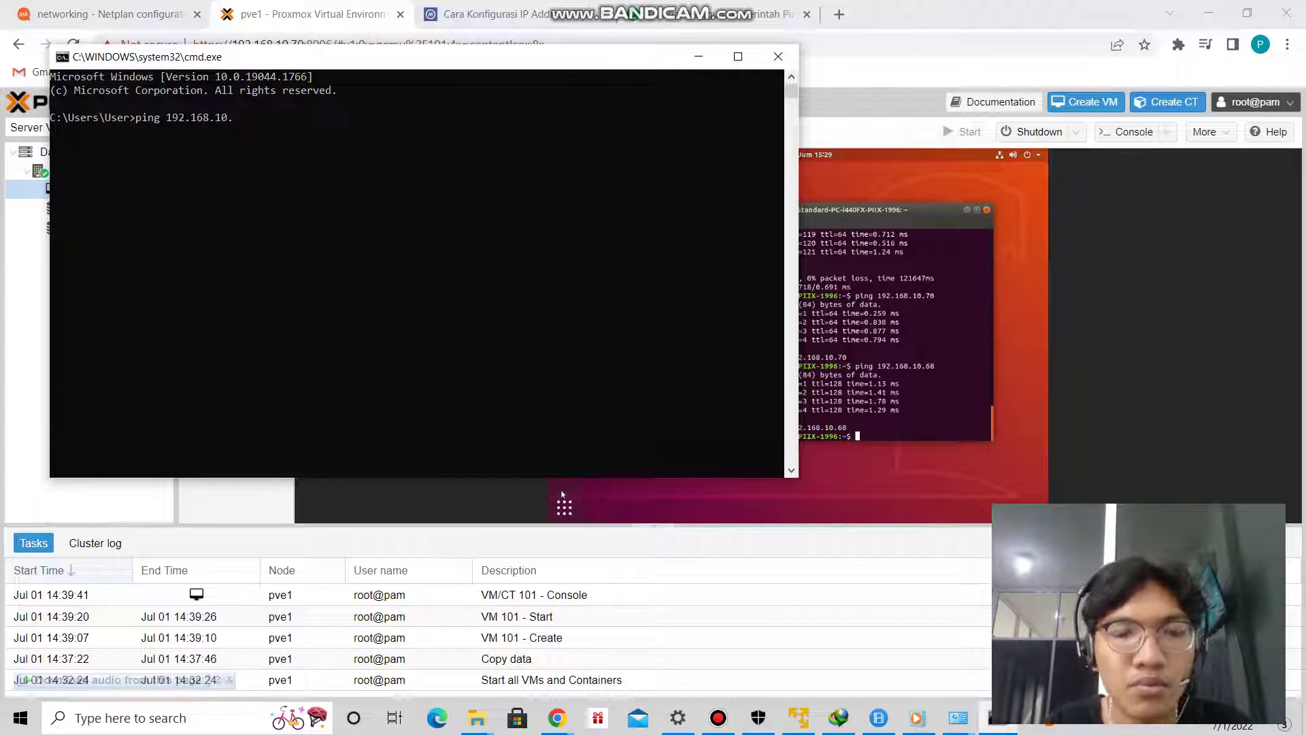
{"action": "type", "text": "70 -t"}
{"action": "key", "text": "Return"}
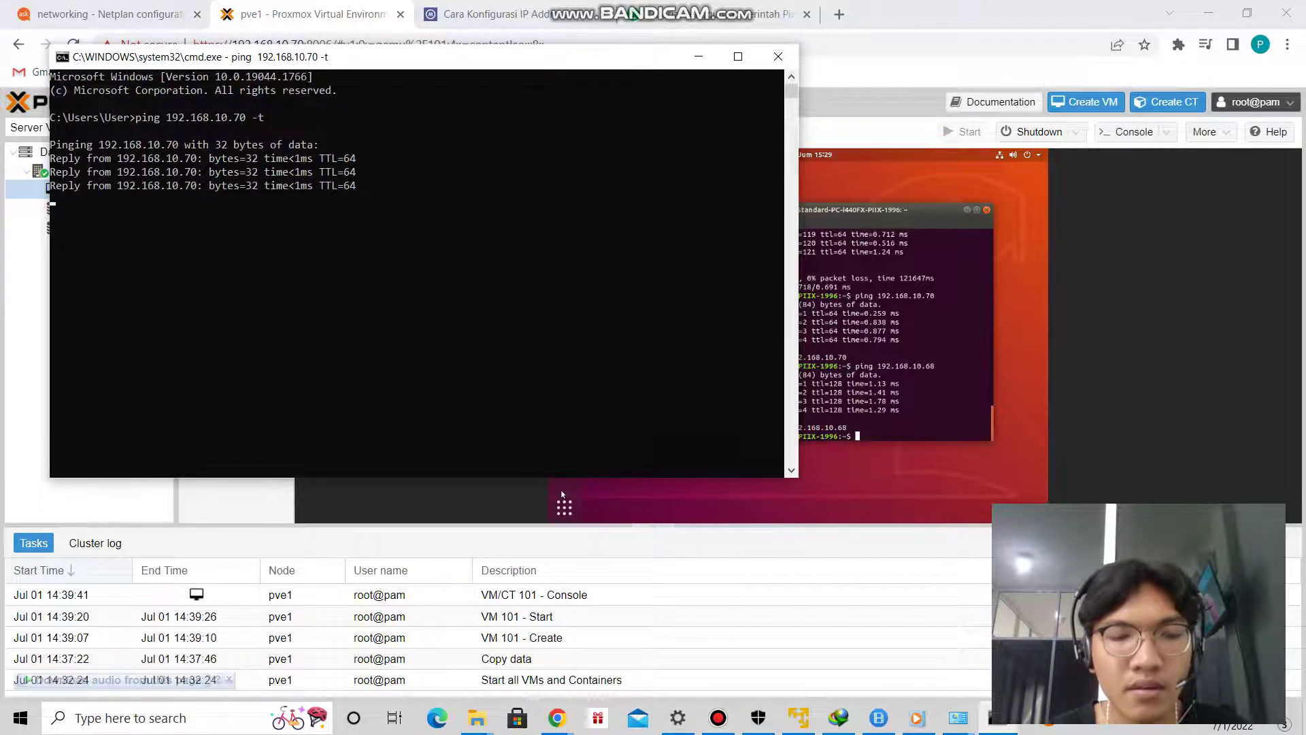
{"action": "key", "text": "ctrl+c"}
Start a continuous ping to 192.168.10.77 and confirm it gets replies.
{"action": "key", "text": "Up"}
{"action": "type", "text": "7"}
{"action": "key", "text": "Return"}
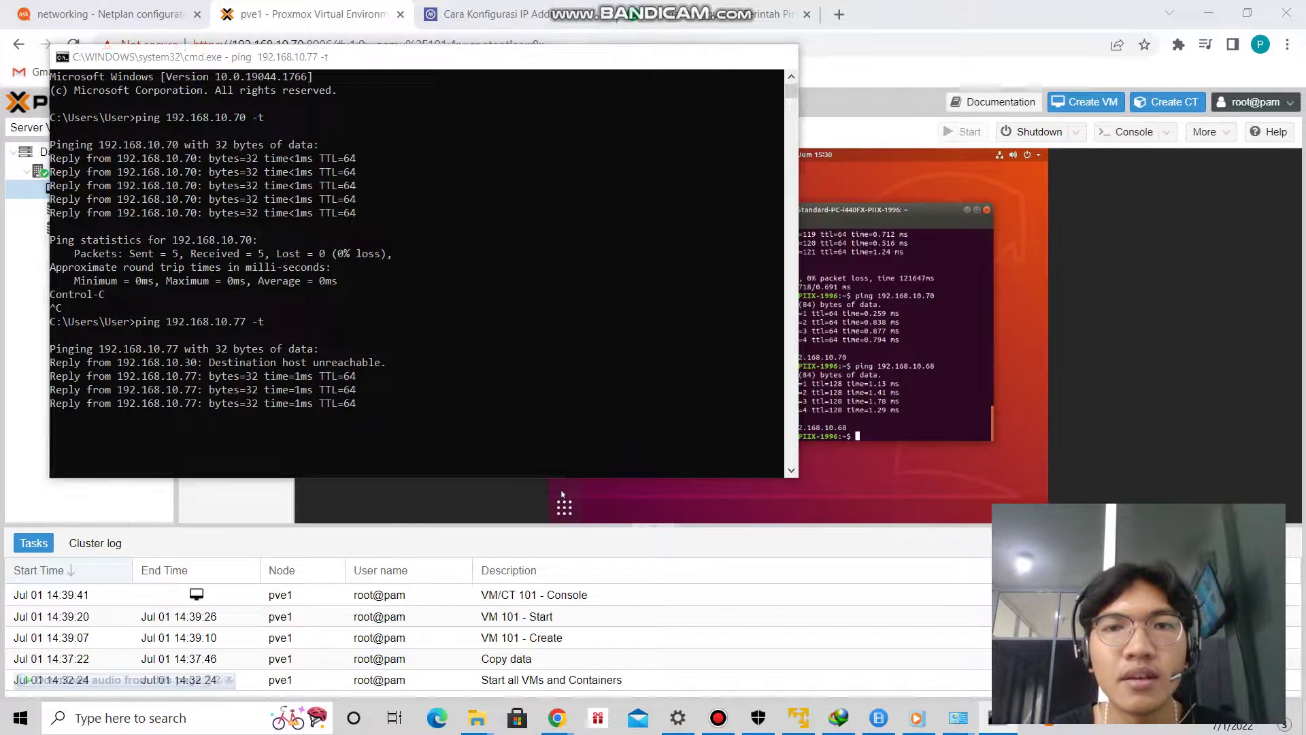
{"action": "left_click", "coordinate": [562, 495]}
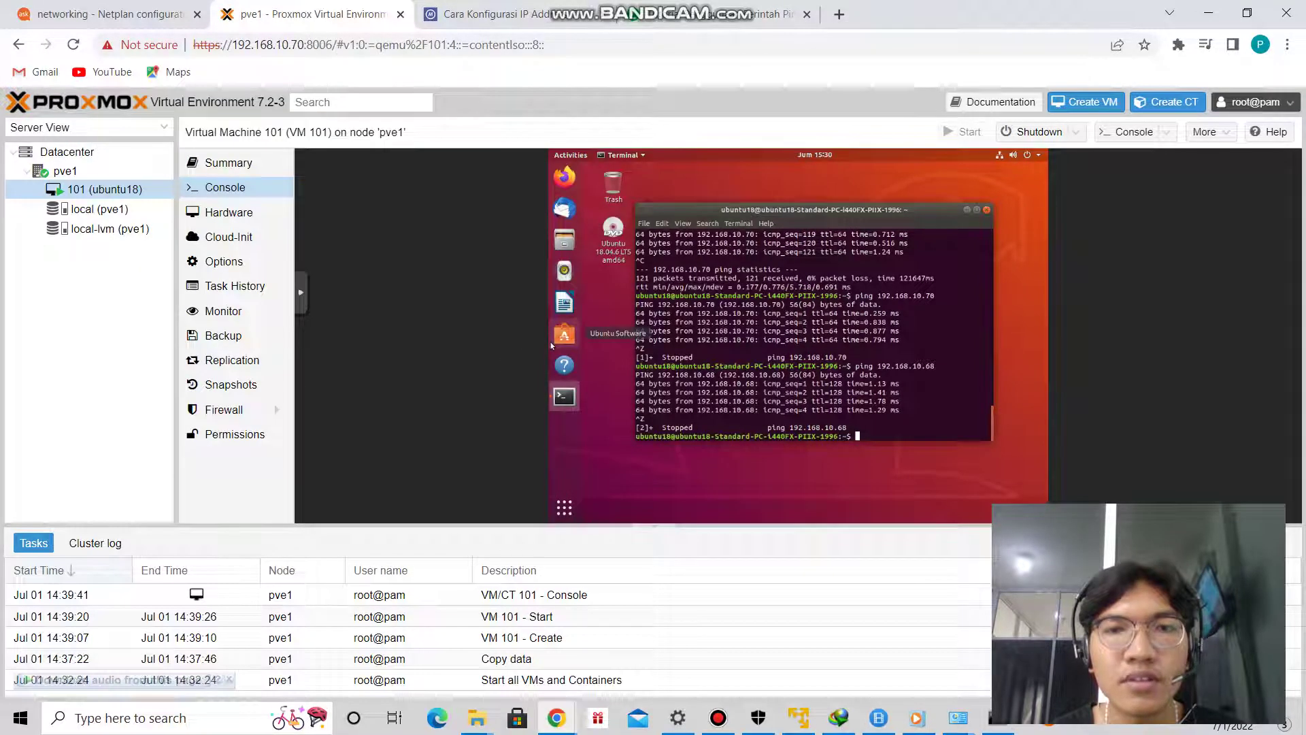
From local (pve1) CT Templates, download the ubuntu-20.04-standard_20.04-1_amd64 template.
{"action": "left_click", "coordinate": [99, 209]}
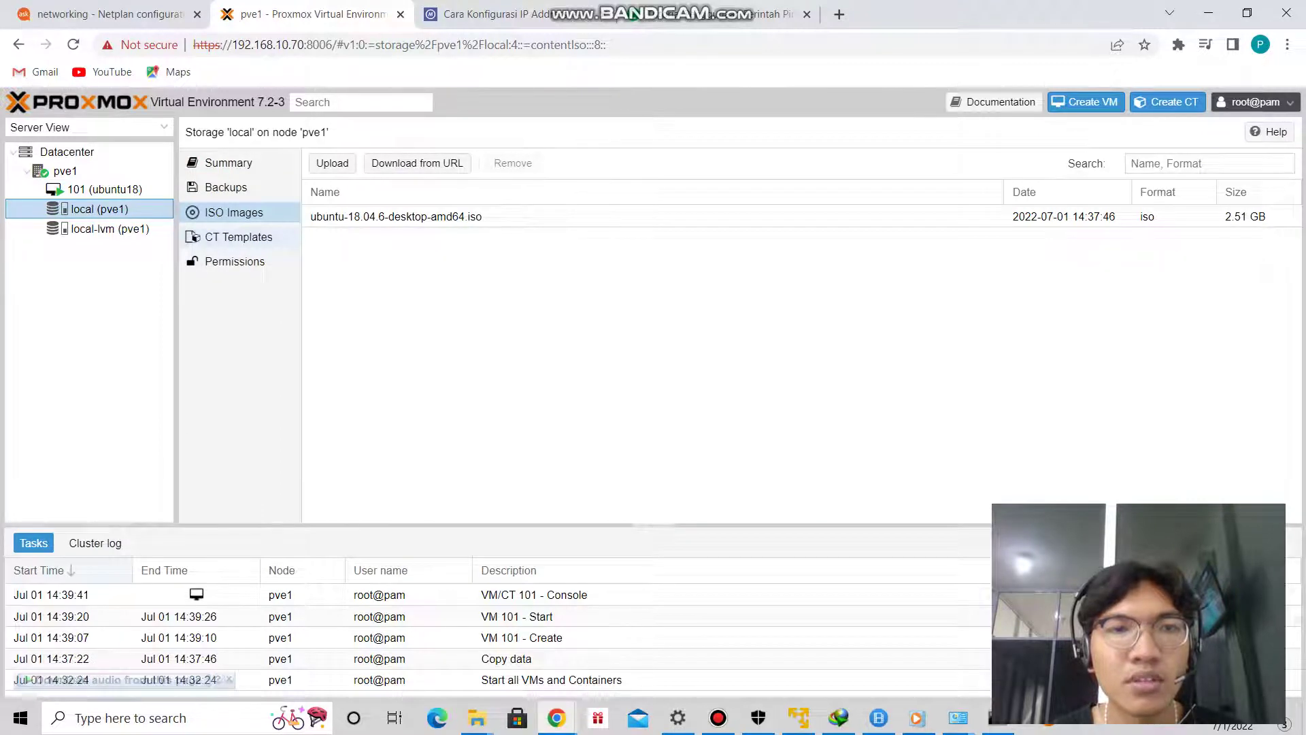
{"action": "left_click", "coordinate": [239, 237]}
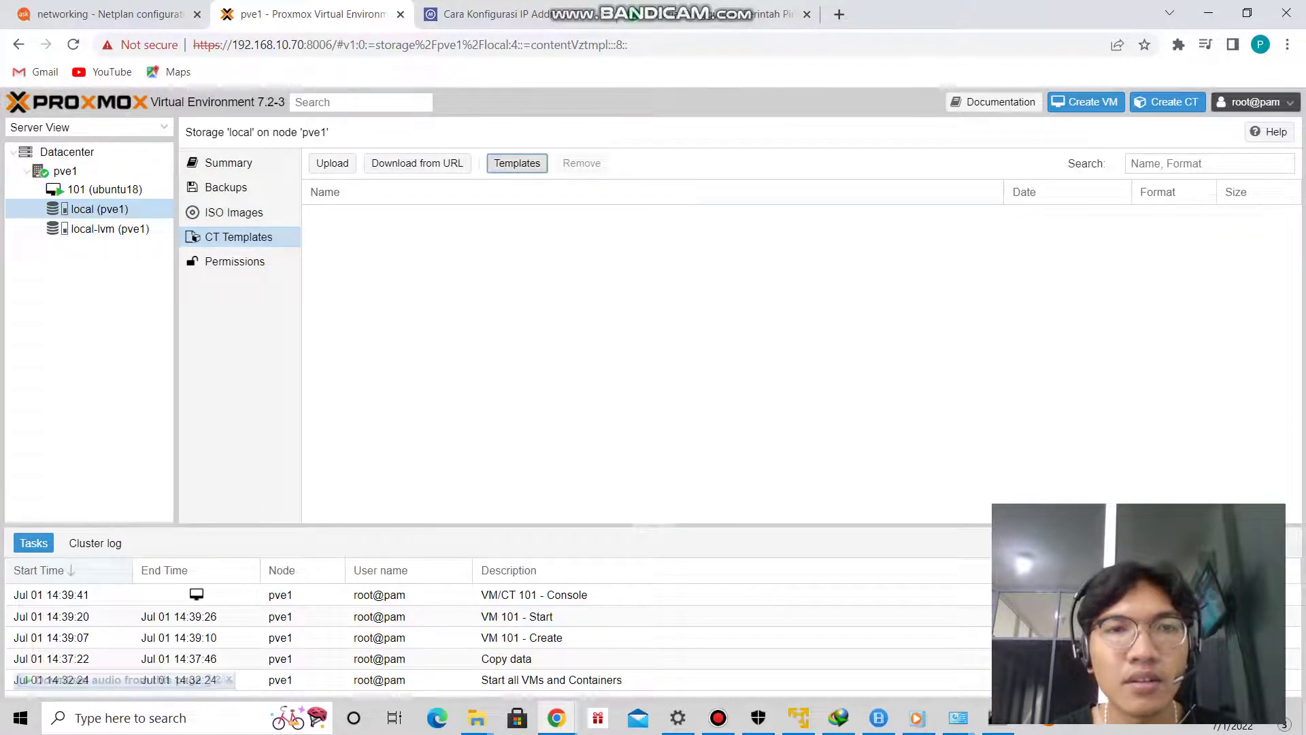
{"action": "left_click", "coordinate": [517, 163]}
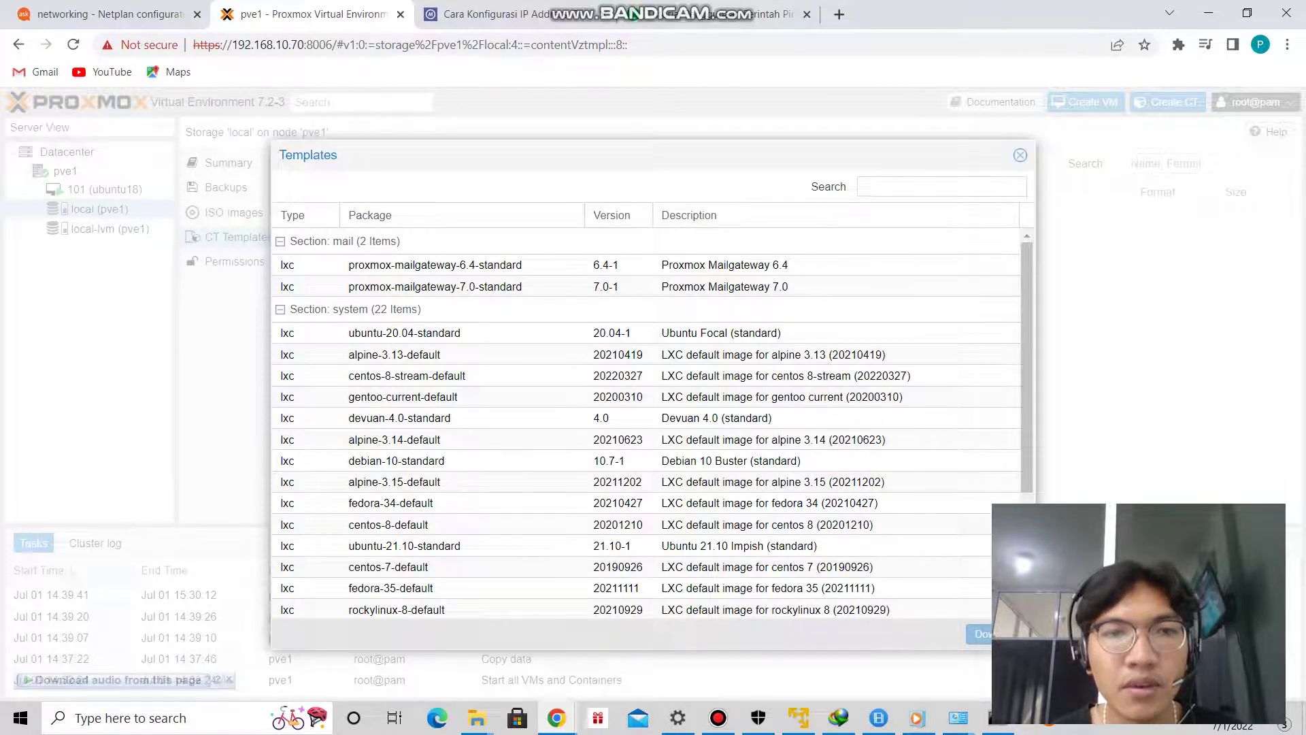
{"action": "left_click", "coordinate": [305, 332]}
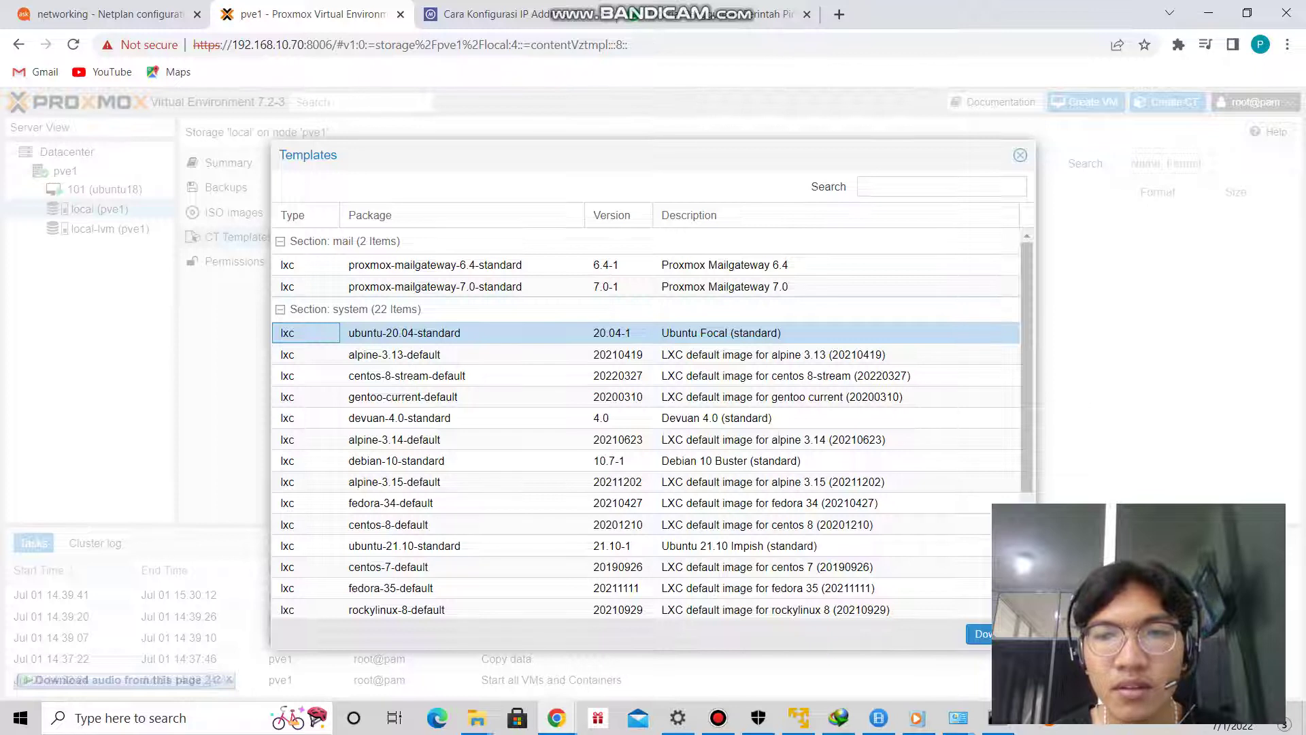
{"action": "left_click", "coordinate": [980, 634]}
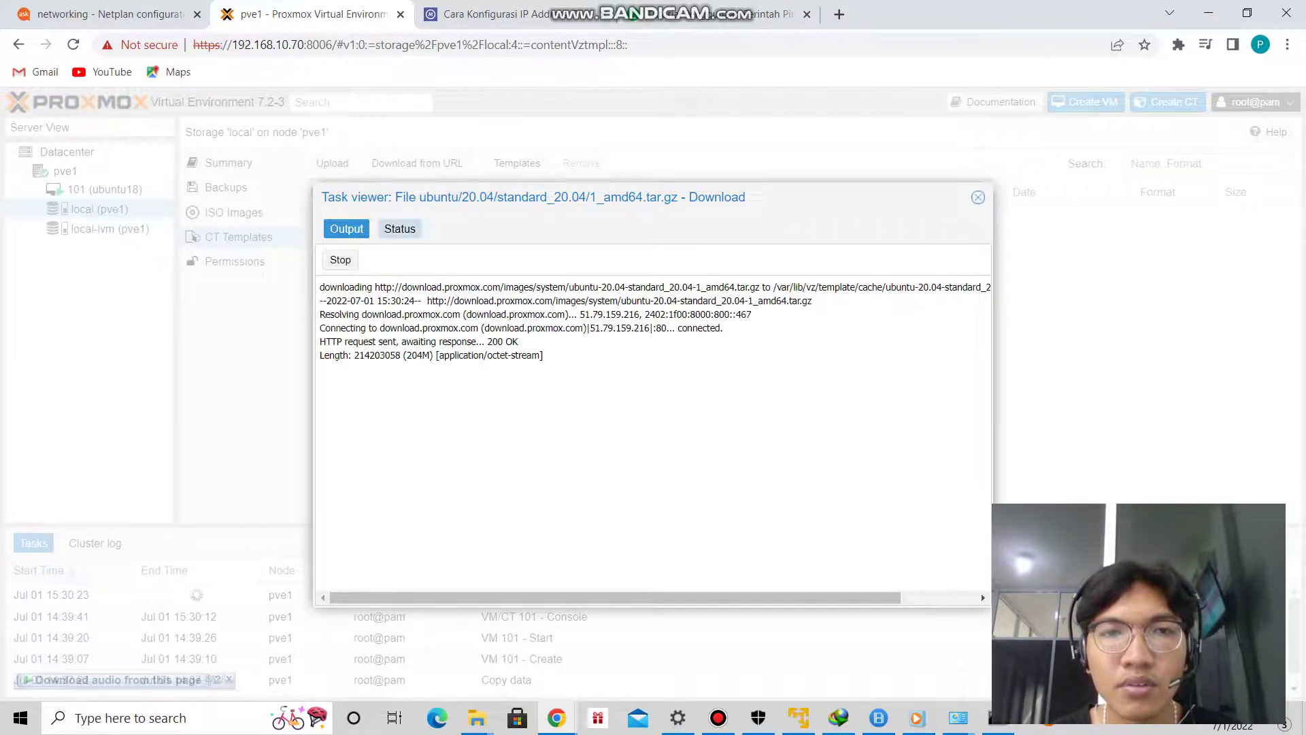
Confirm the 214.20 MB Ubuntu template appears in CT Templates, then start Create CT.
{"action": "left_click", "coordinate": [399, 229]}
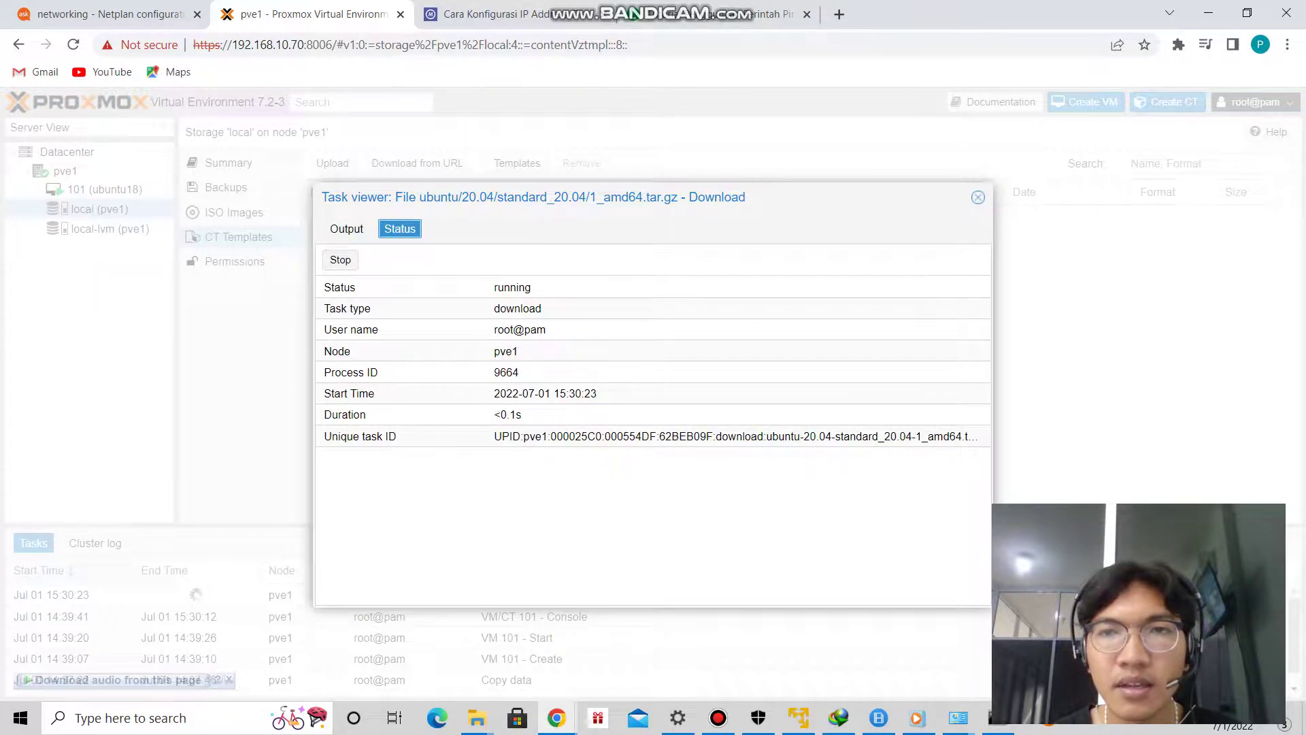
{"action": "left_click", "coordinate": [978, 196]}
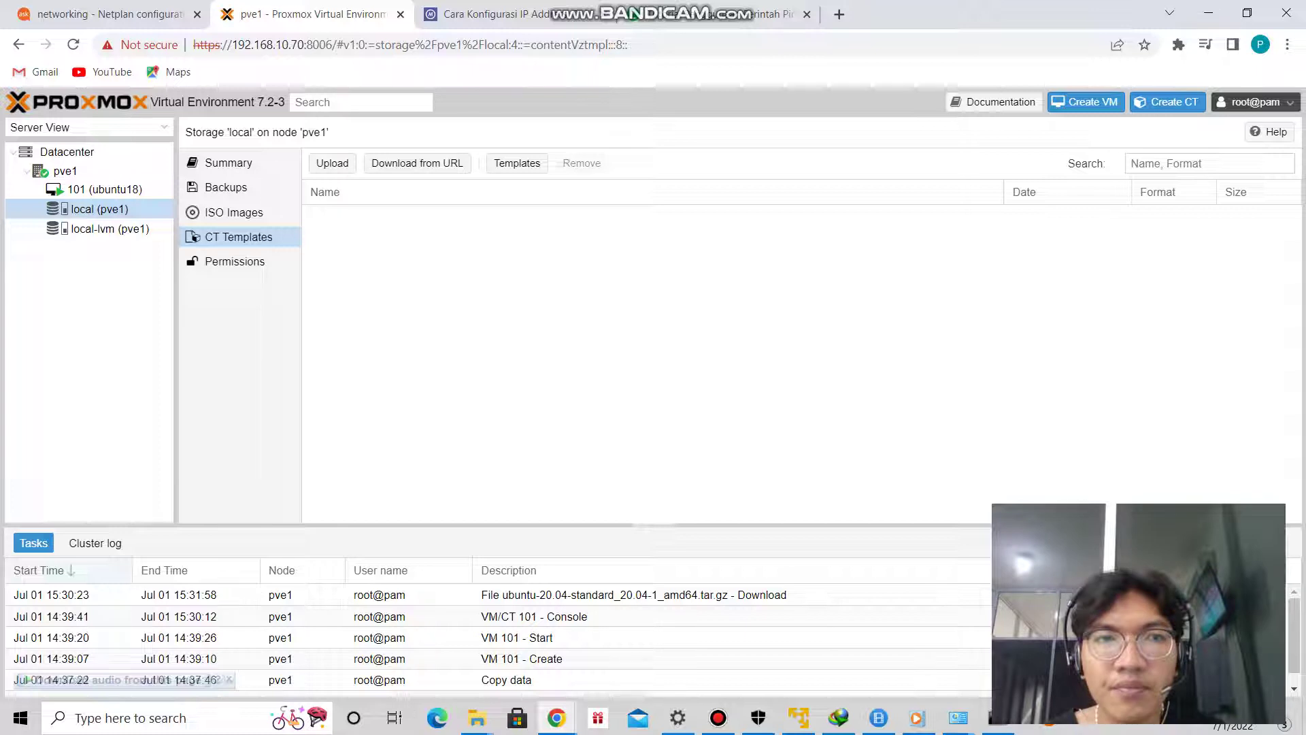
{"action": "left_click", "coordinate": [234, 213]}
{"action": "left_click", "coordinate": [238, 237]}
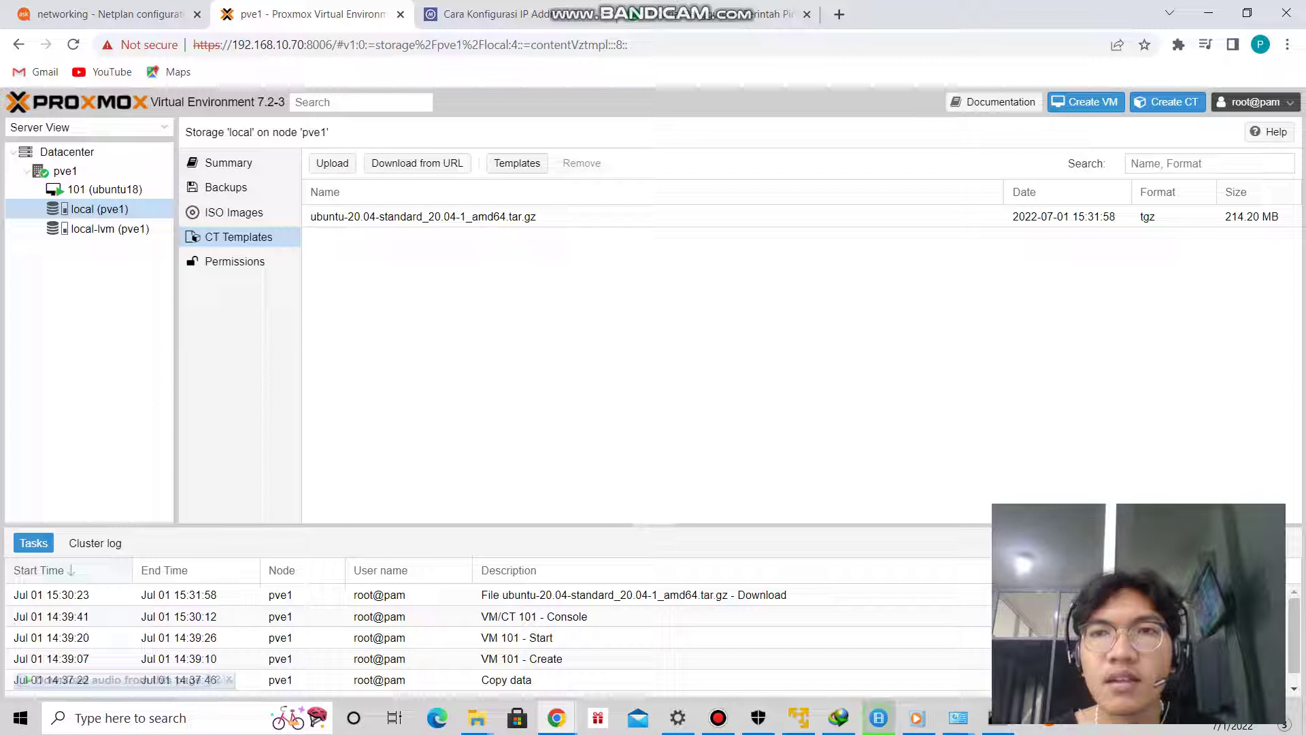
{"action": "left_click", "coordinate": [1167, 101]}
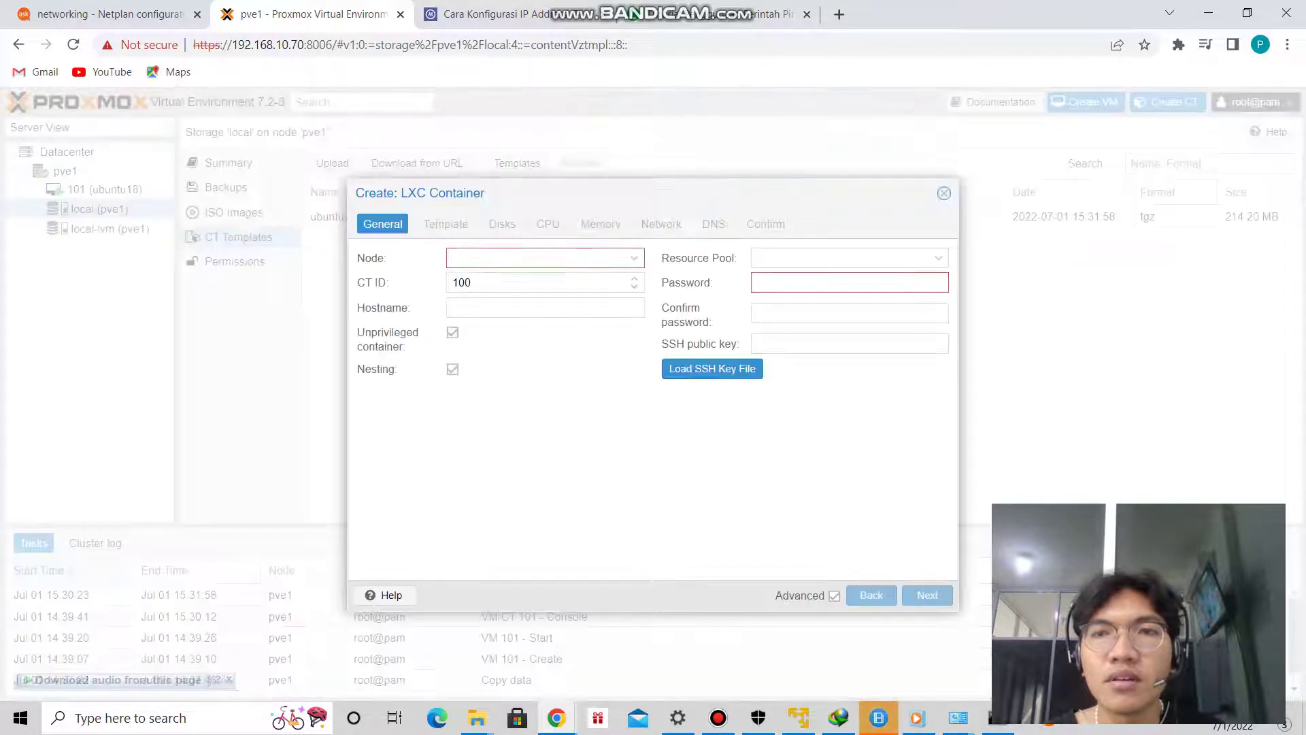
Set CT ID 102 on node pve1 and enter and confirm the root password.
{"action": "left_click", "coordinate": [517, 282]}
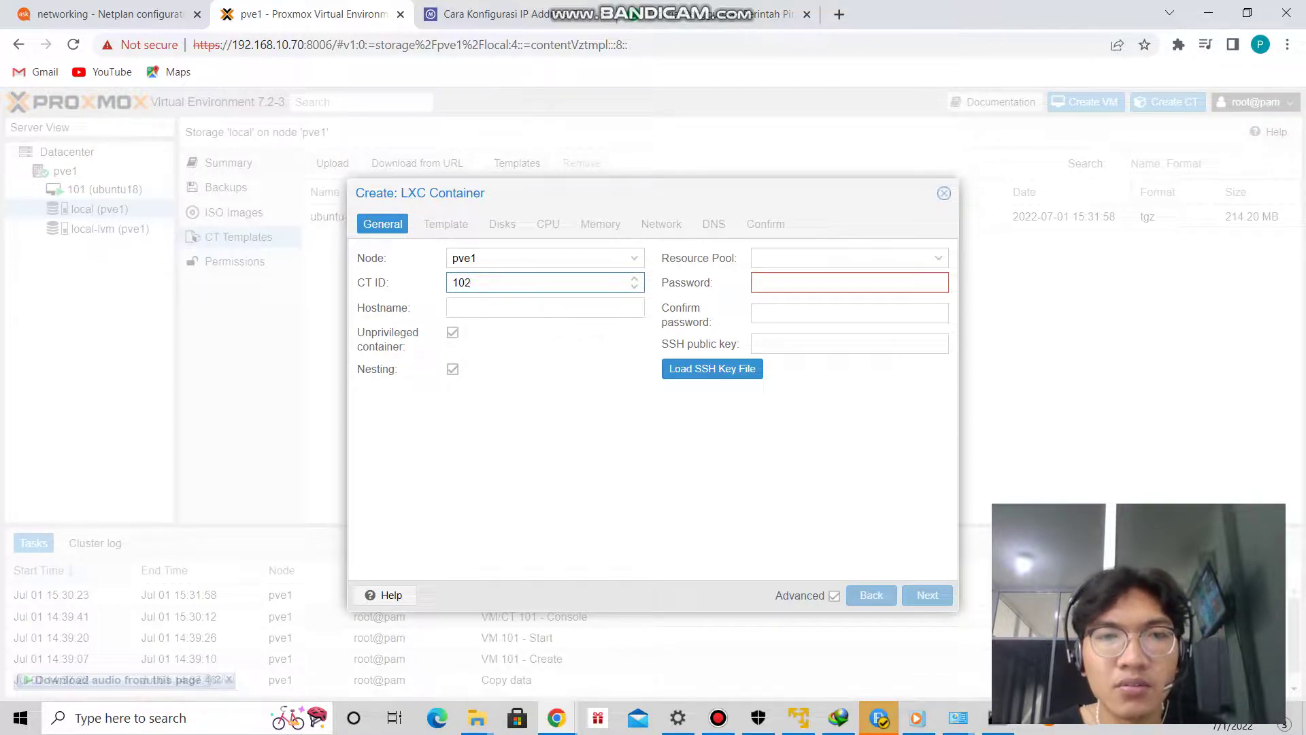
{"action": "left_click", "coordinate": [782, 282]}
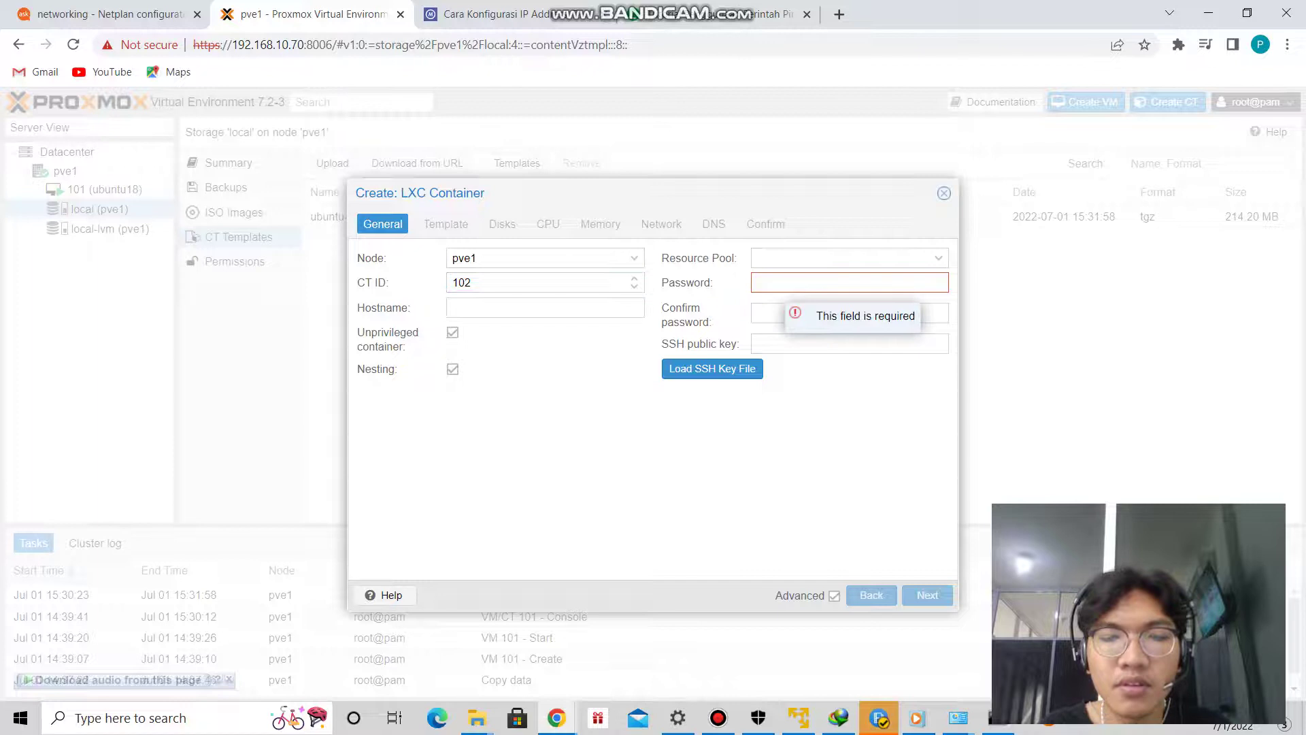
{"action": "type", "text": "1"}
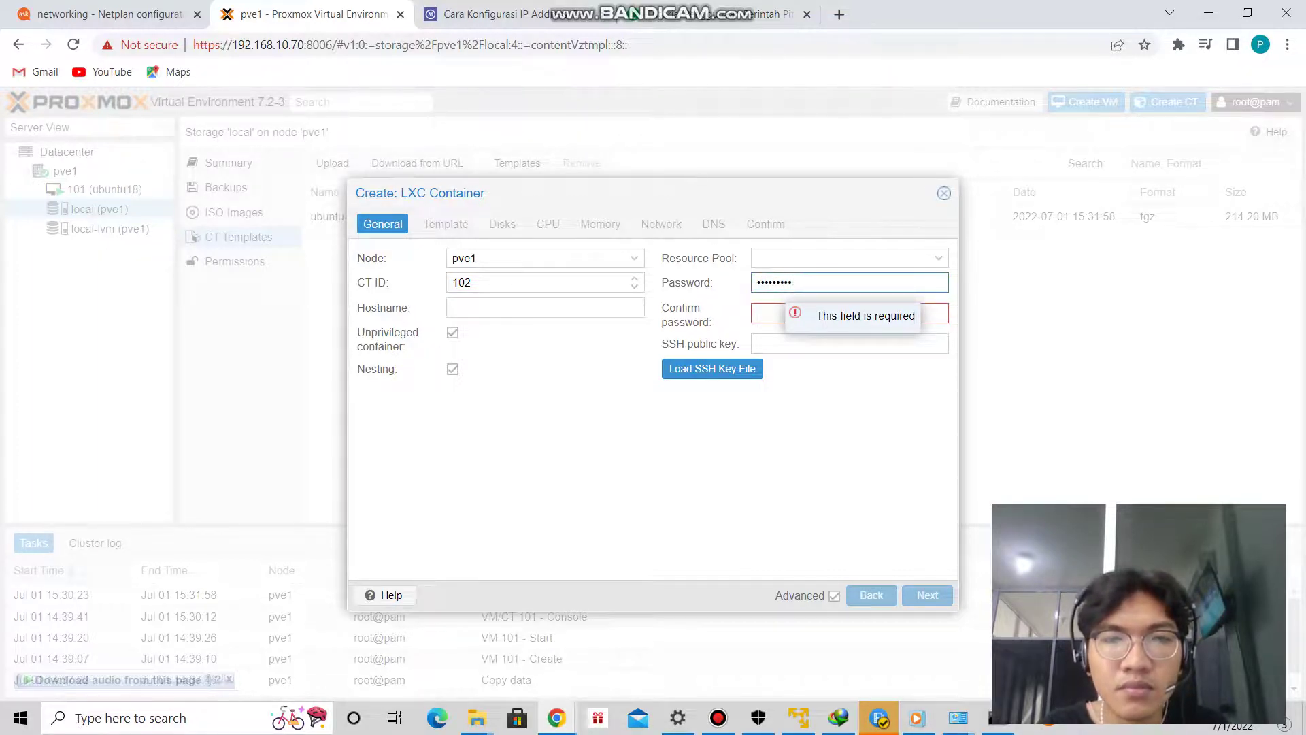
{"action": "left_click", "coordinate": [782, 313]}
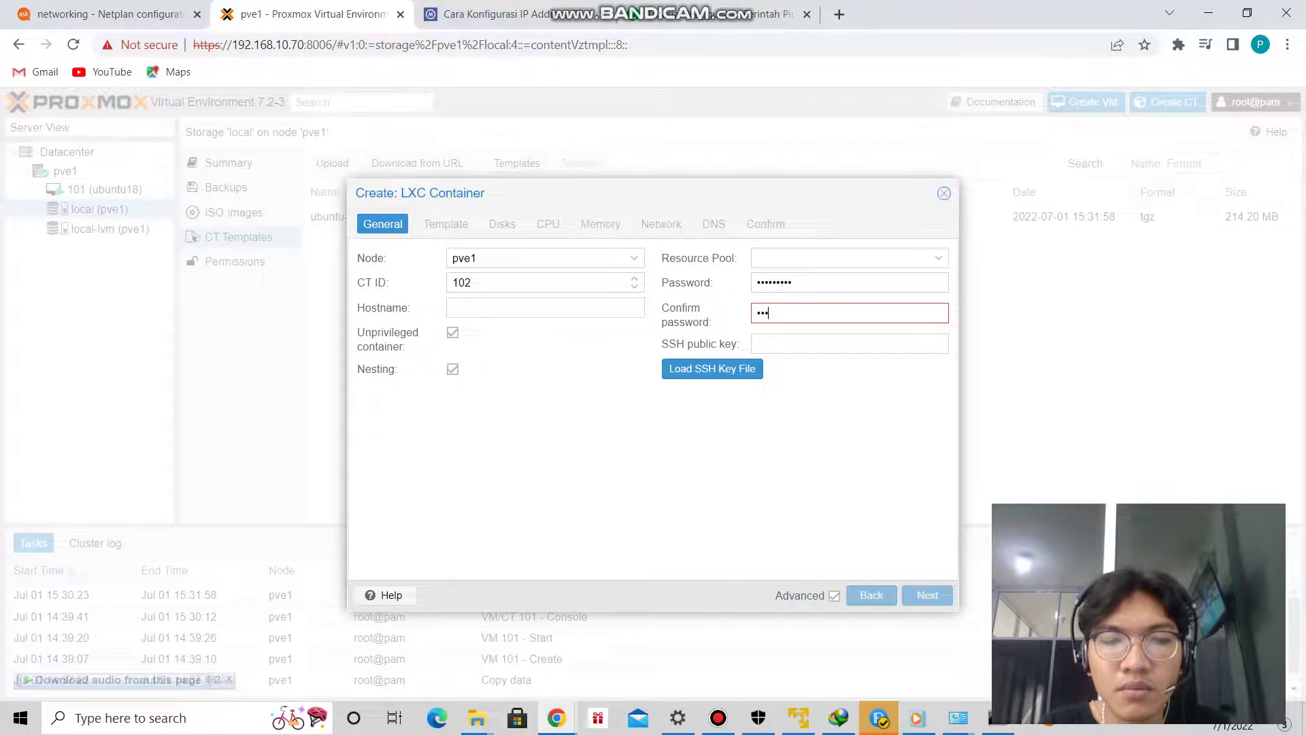
{"action": "type", "text": "9"}
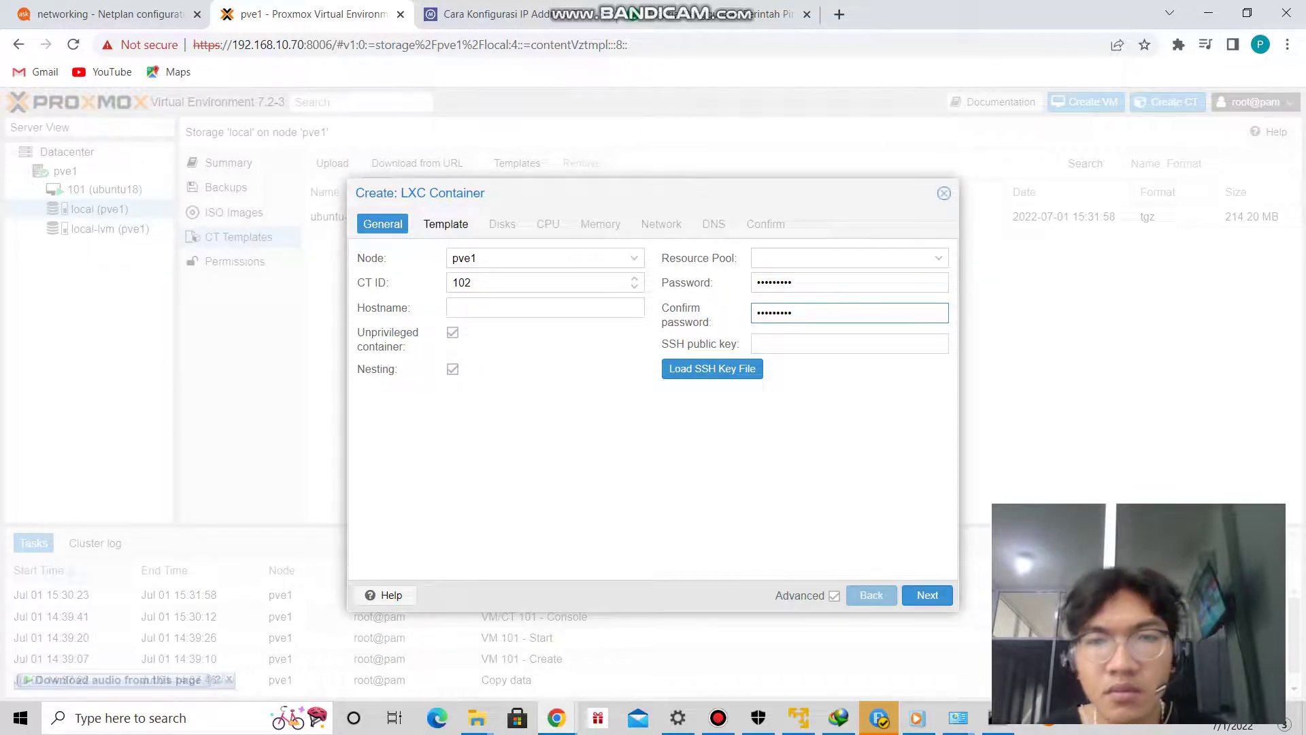
{"action": "key", "text": "Return"}
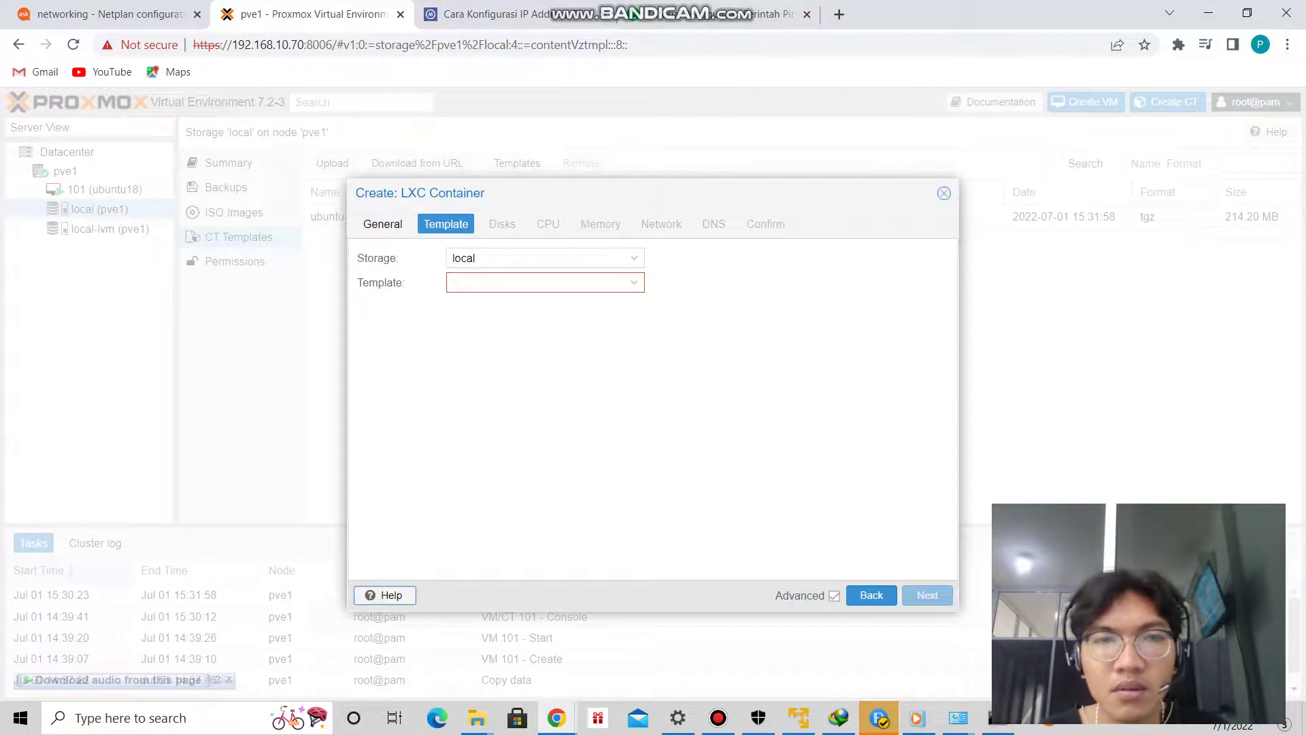
Choose the ubuntu-20.04-standard template and keep the 8 GiB disk, 1 core, 512 MiB memory defaults.
{"action": "left_click", "coordinate": [544, 282]}
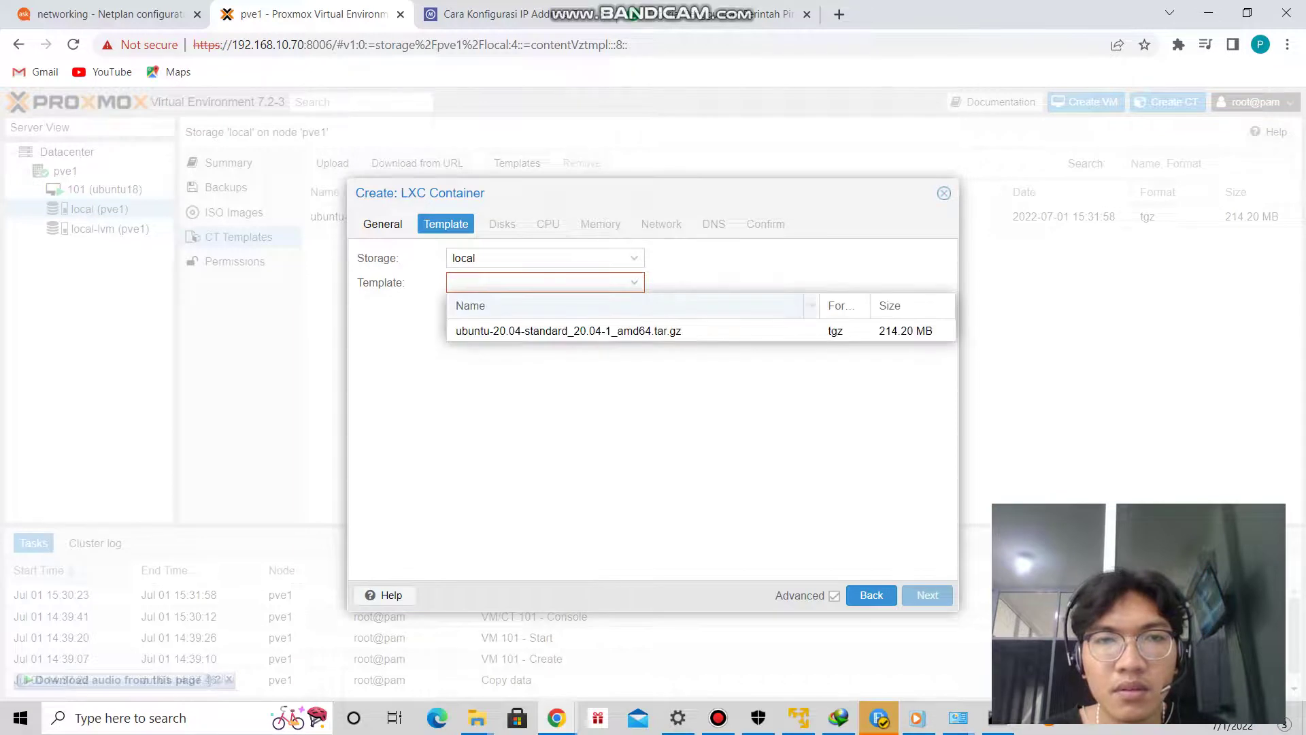
{"action": "left_click", "coordinate": [544, 331]}
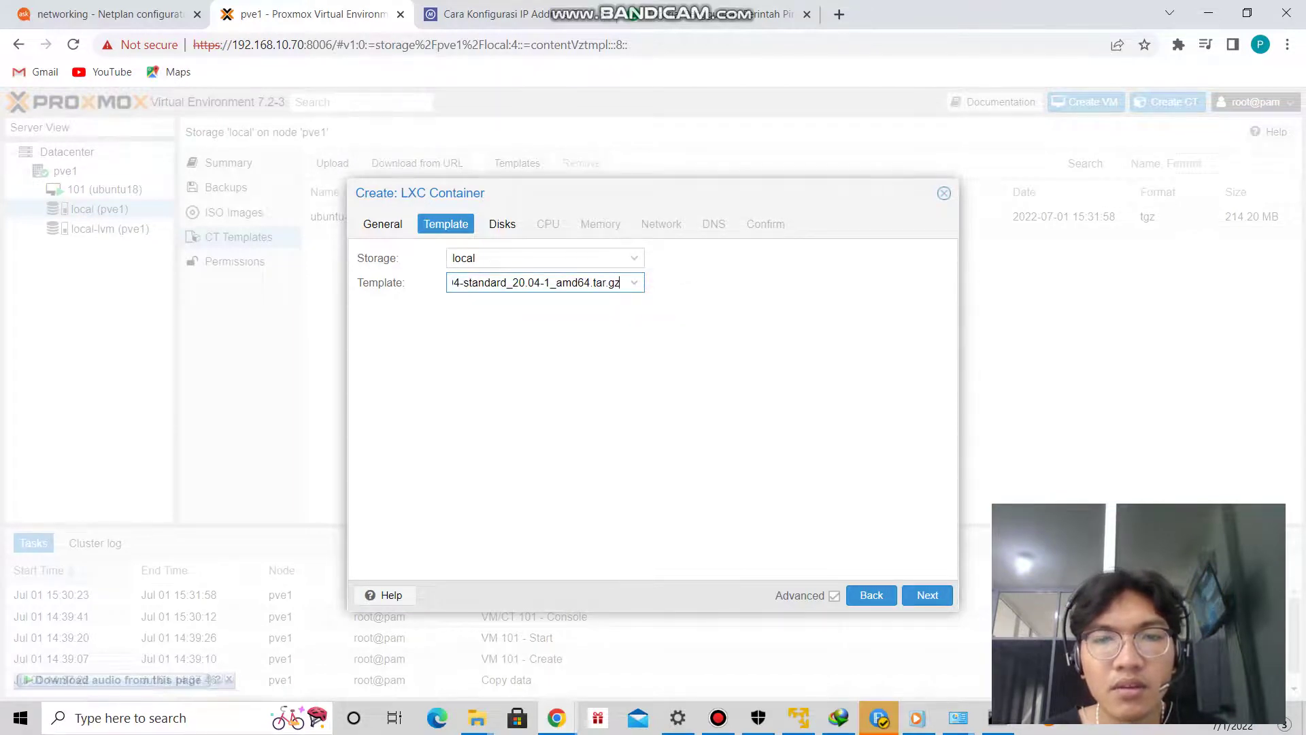
{"action": "key", "text": "Return"}
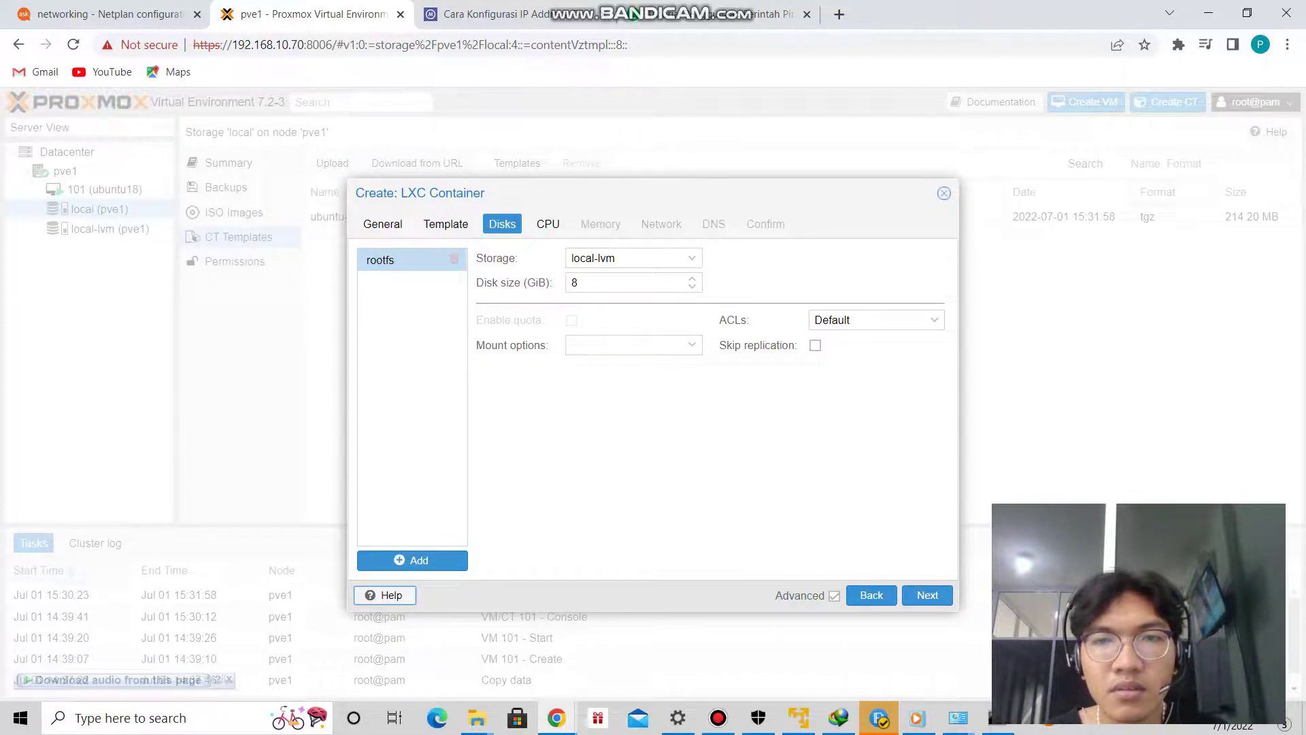
{"action": "key", "text": "Return"}
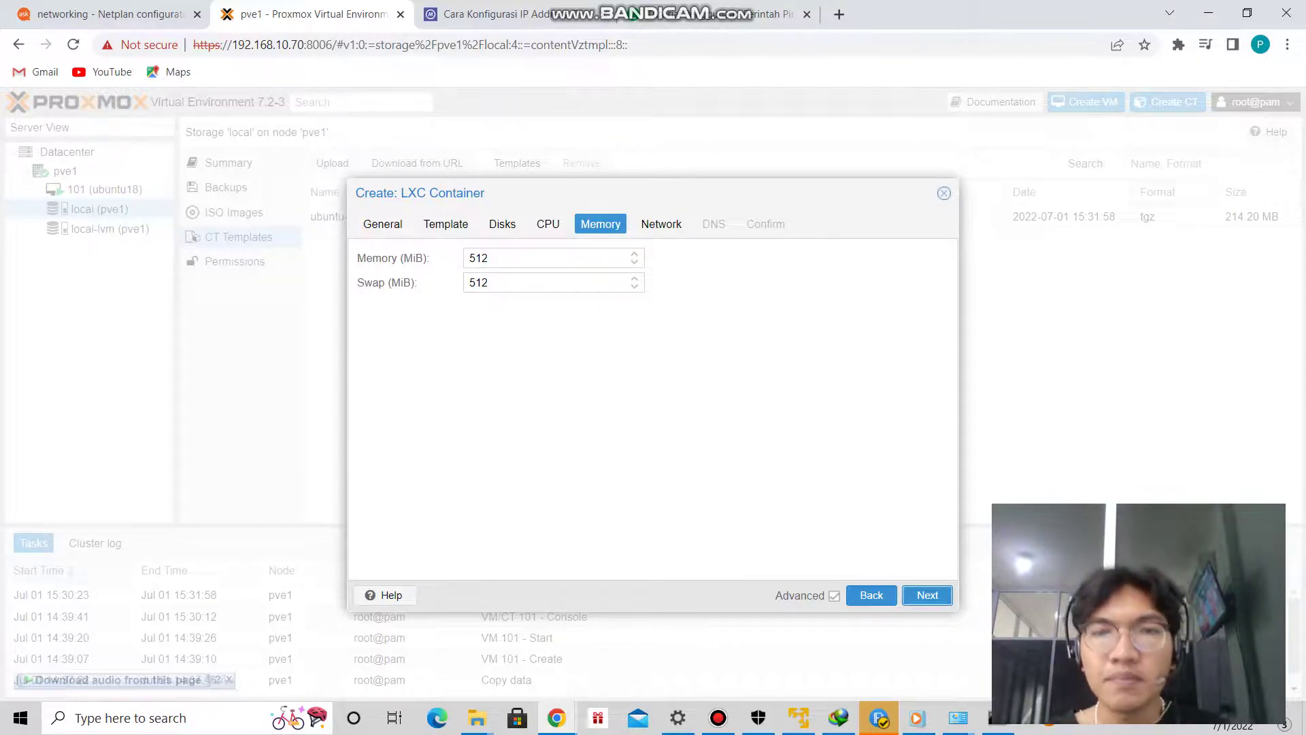
{"action": "key", "text": "Return"}
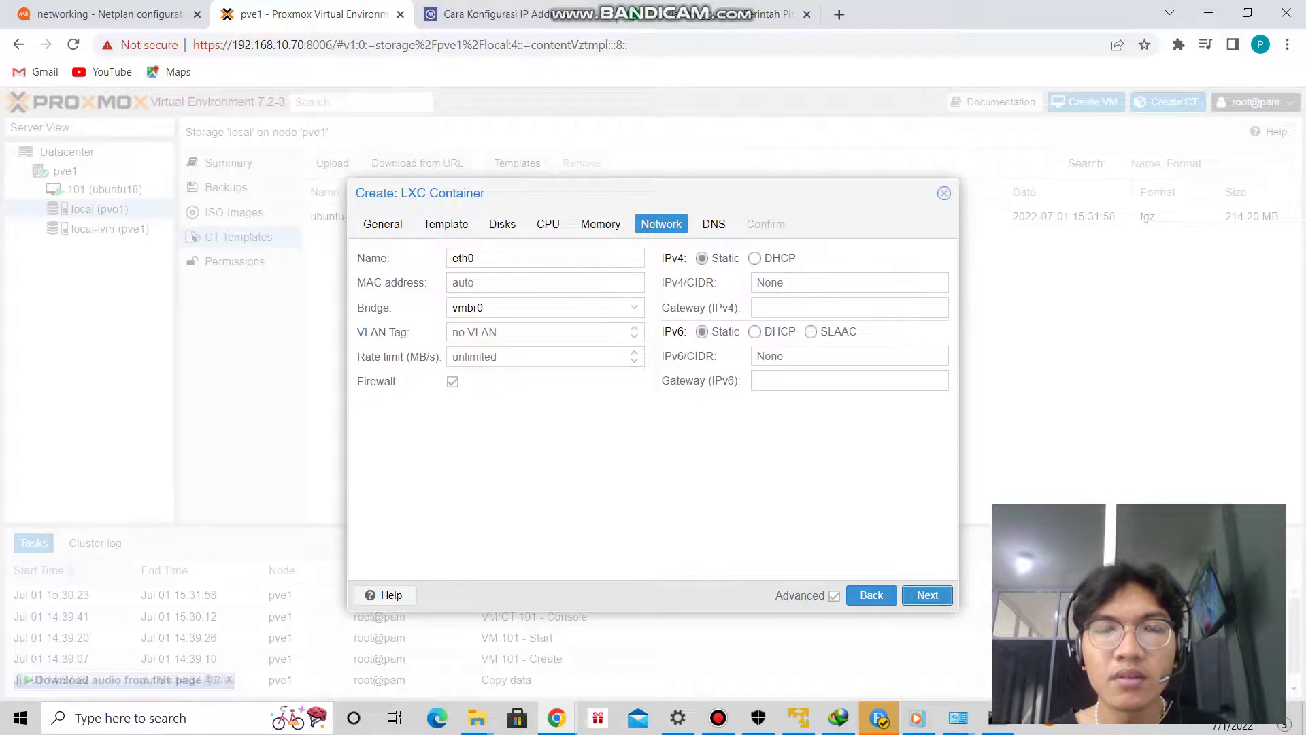
Assign IPv4 192.168.10.78/24 with gateway 192.168.10.1 on the container's network settings.
{"action": "left_click", "coordinate": [849, 283]}
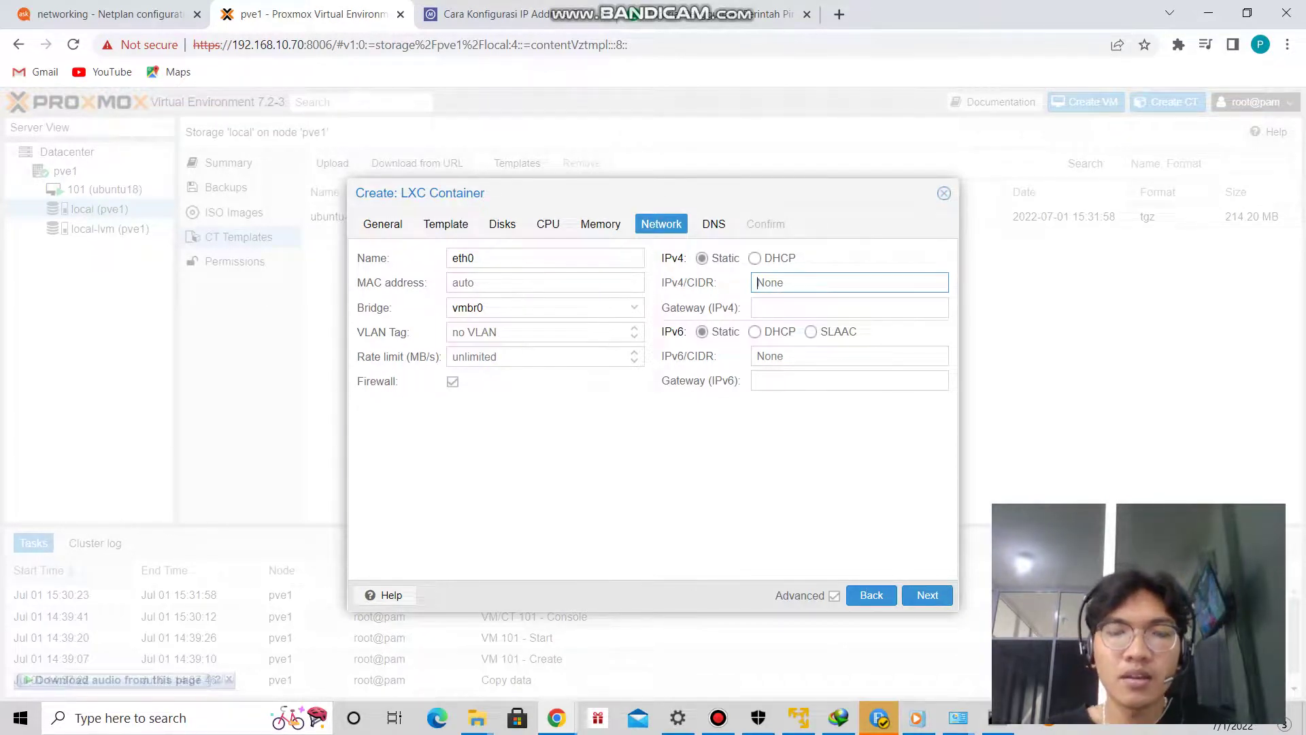
{"action": "type", "text": "192.168.10.78/24"}
{"action": "key", "text": "Tab"}
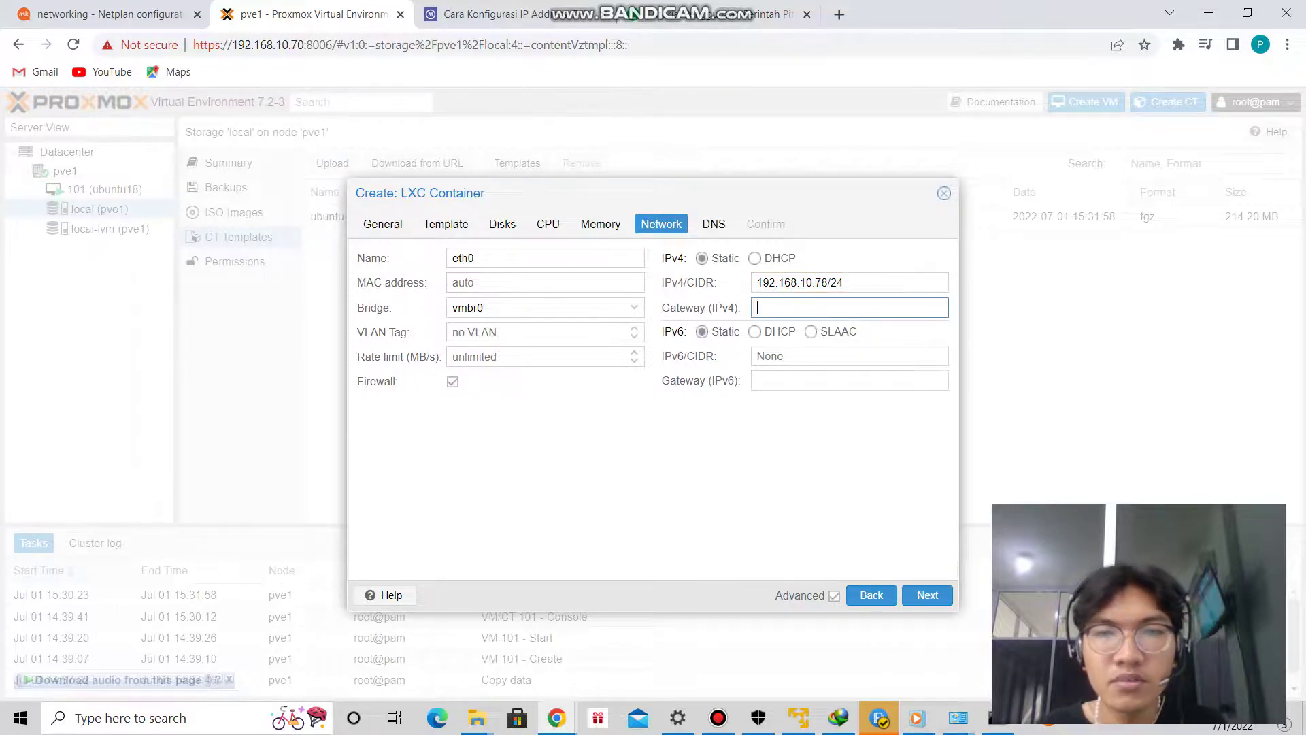
{"action": "type", "text": "192.1"}
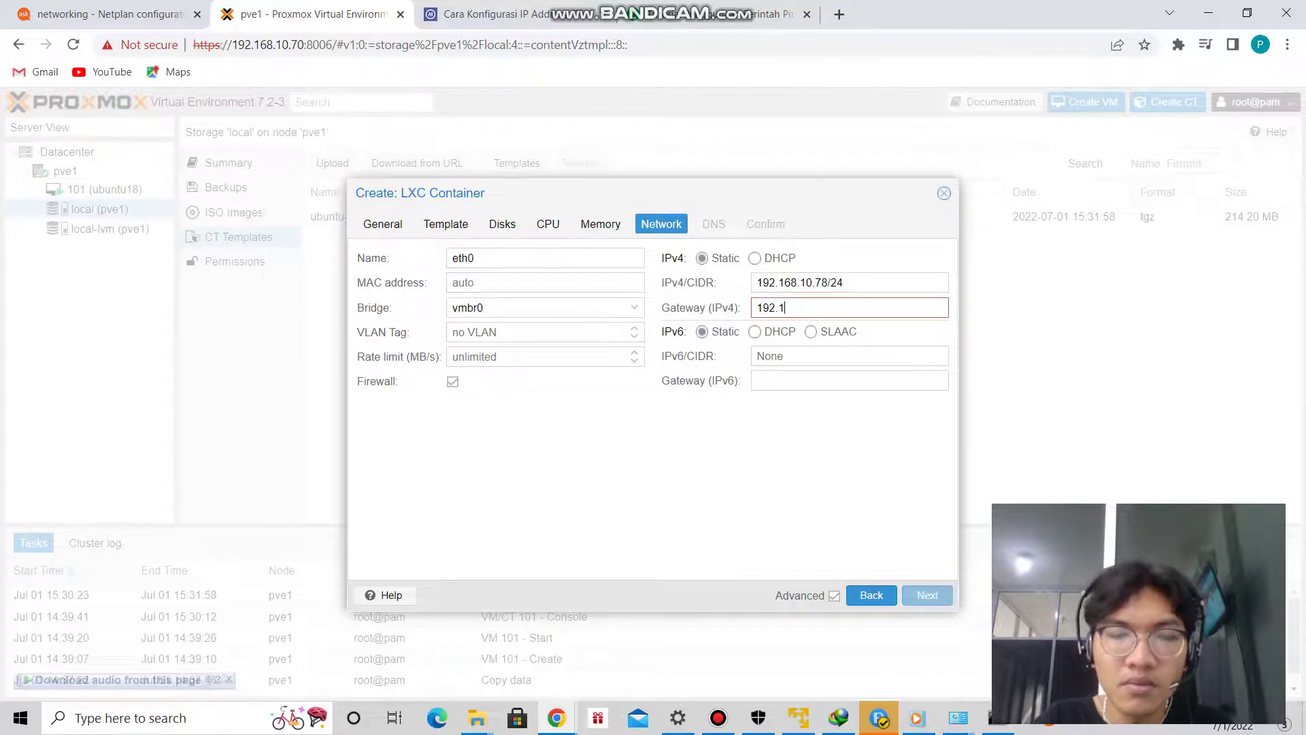
{"action": "type", "text": "68.10.1"}
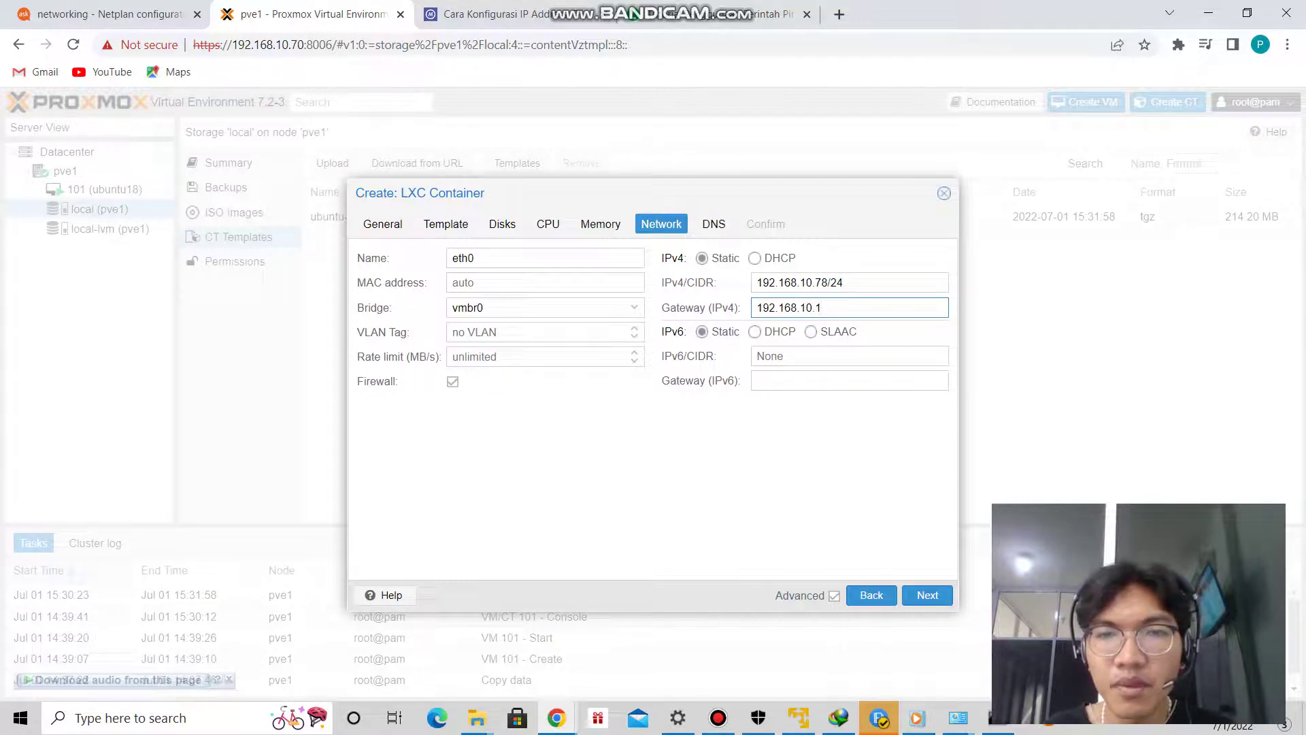
{"action": "key", "text": "Return"}
{"action": "left_click", "coordinate": [545, 258]}
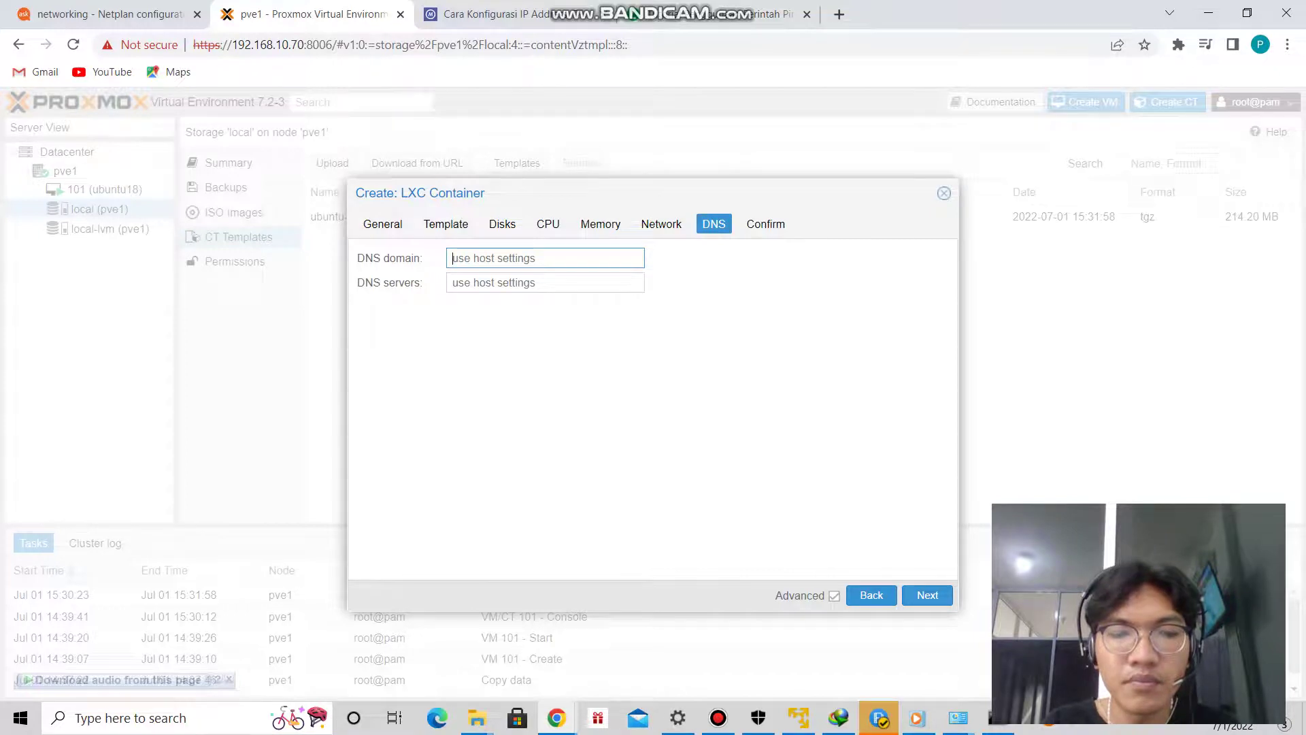
Enter DNS domain test.ct.ubuntu.com and DNS server 8.8.8.8 for the container.
{"action": "type", "text": "test"}
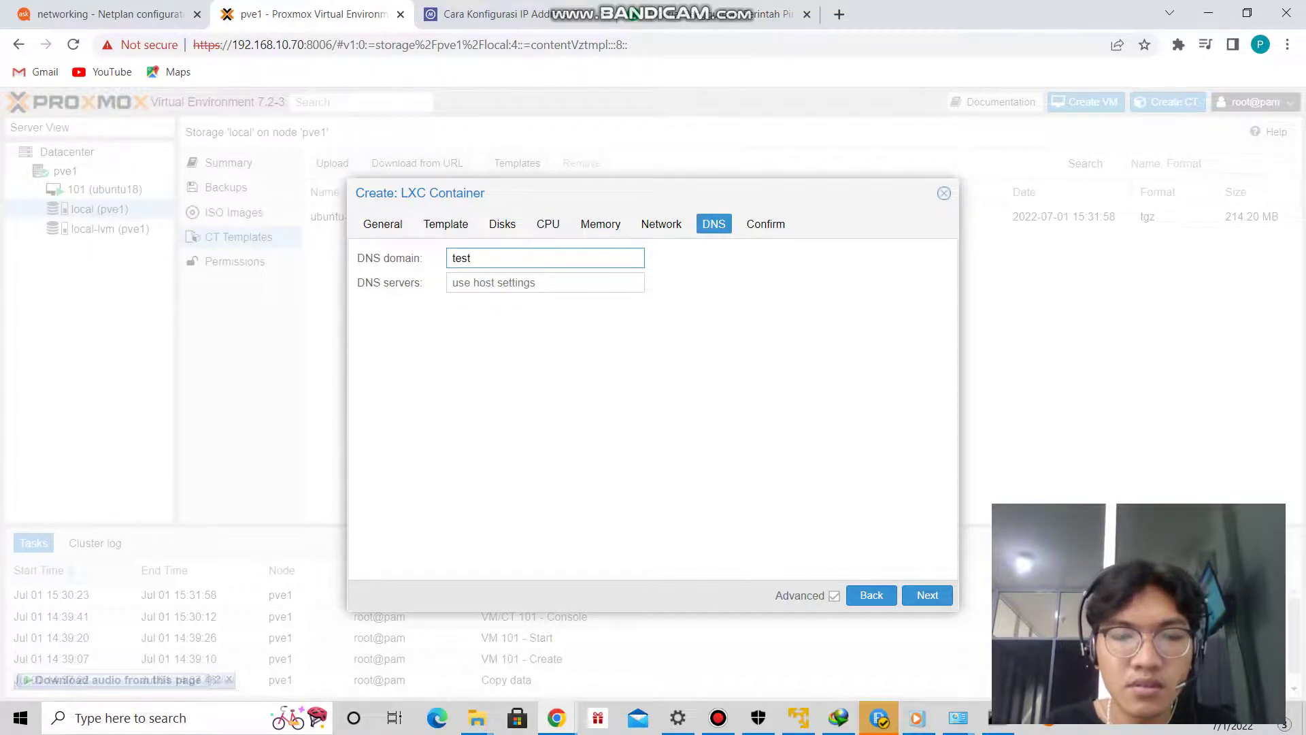
{"action": "type", "text": ".ct."}
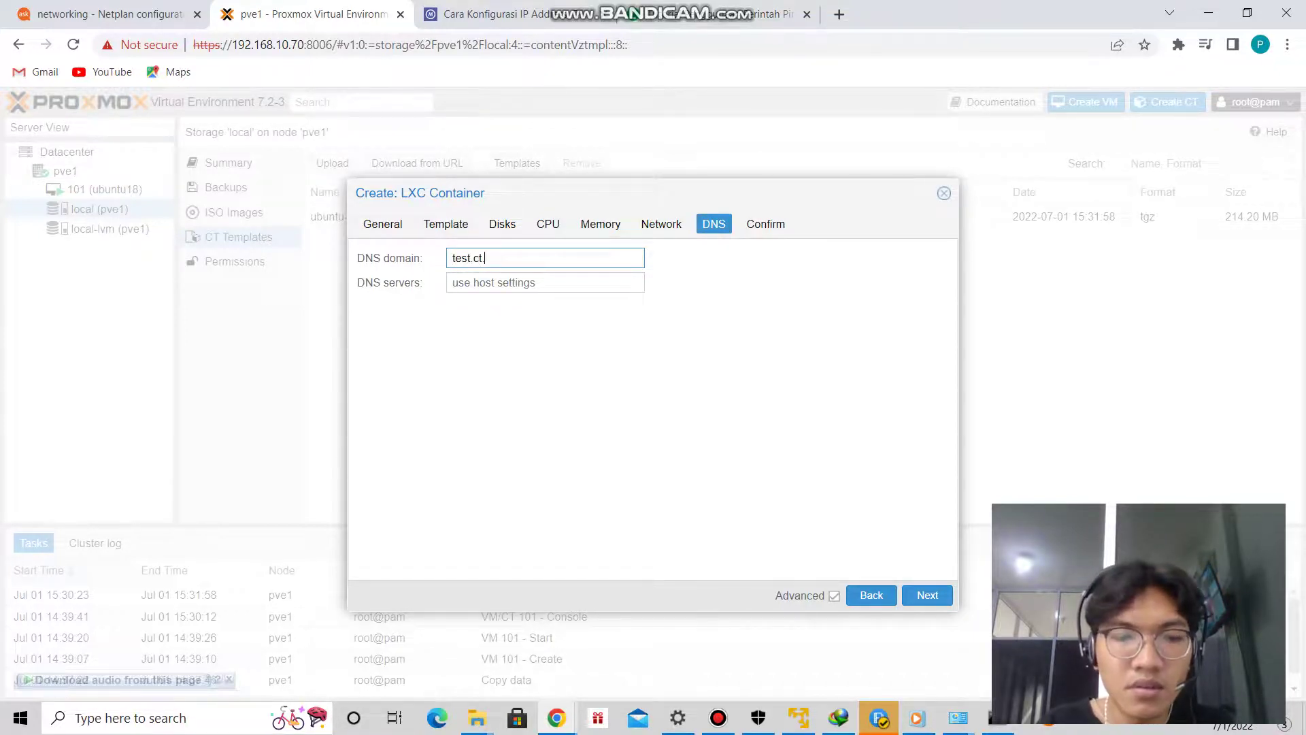
{"action": "type", "text": "ubuntu,com"}
{"action": "key", "text": "Tab"}
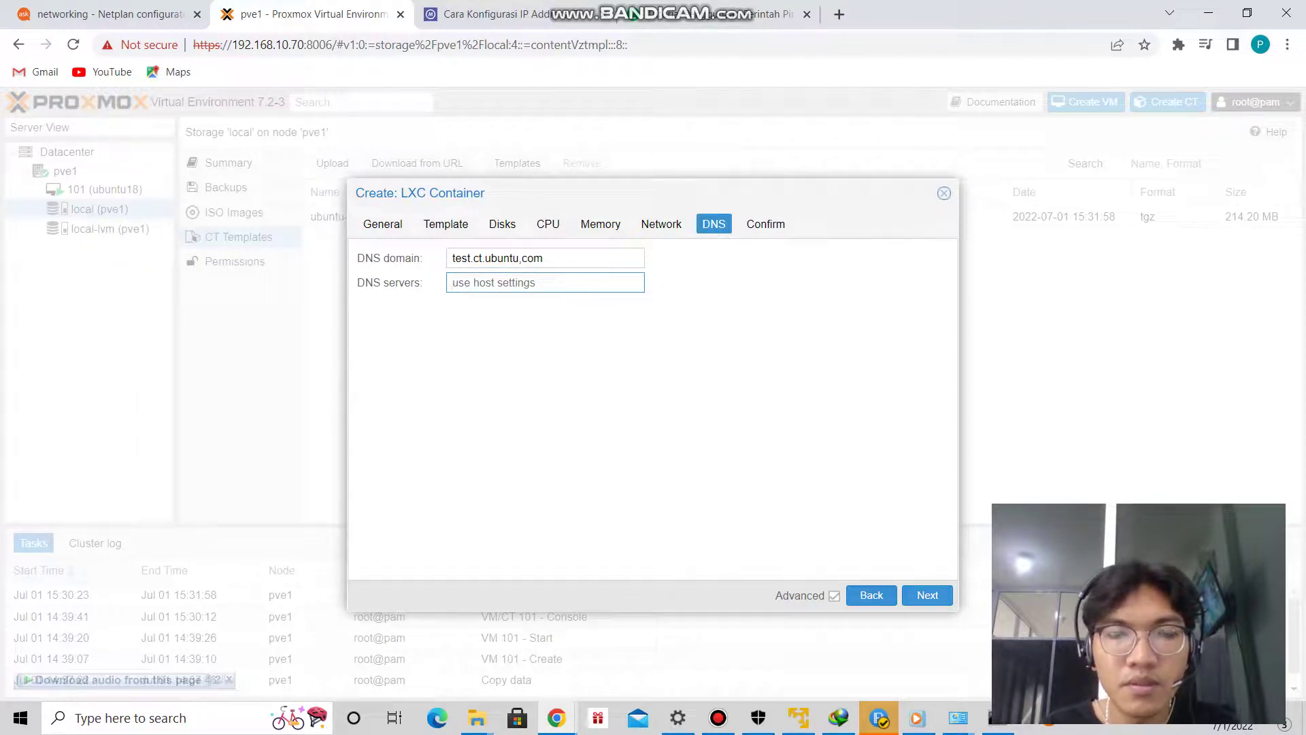
{"action": "type", "text": "8.8."}
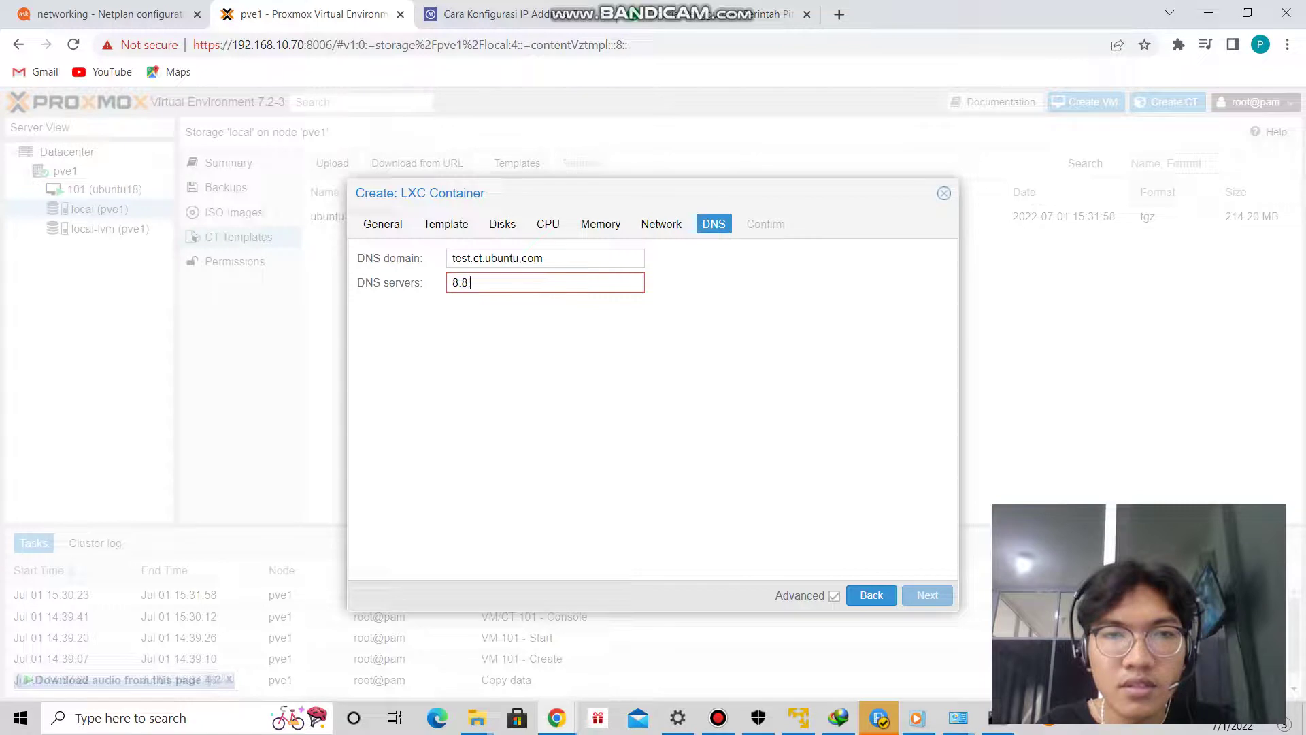
{"action": "type", "text": "8.8"}
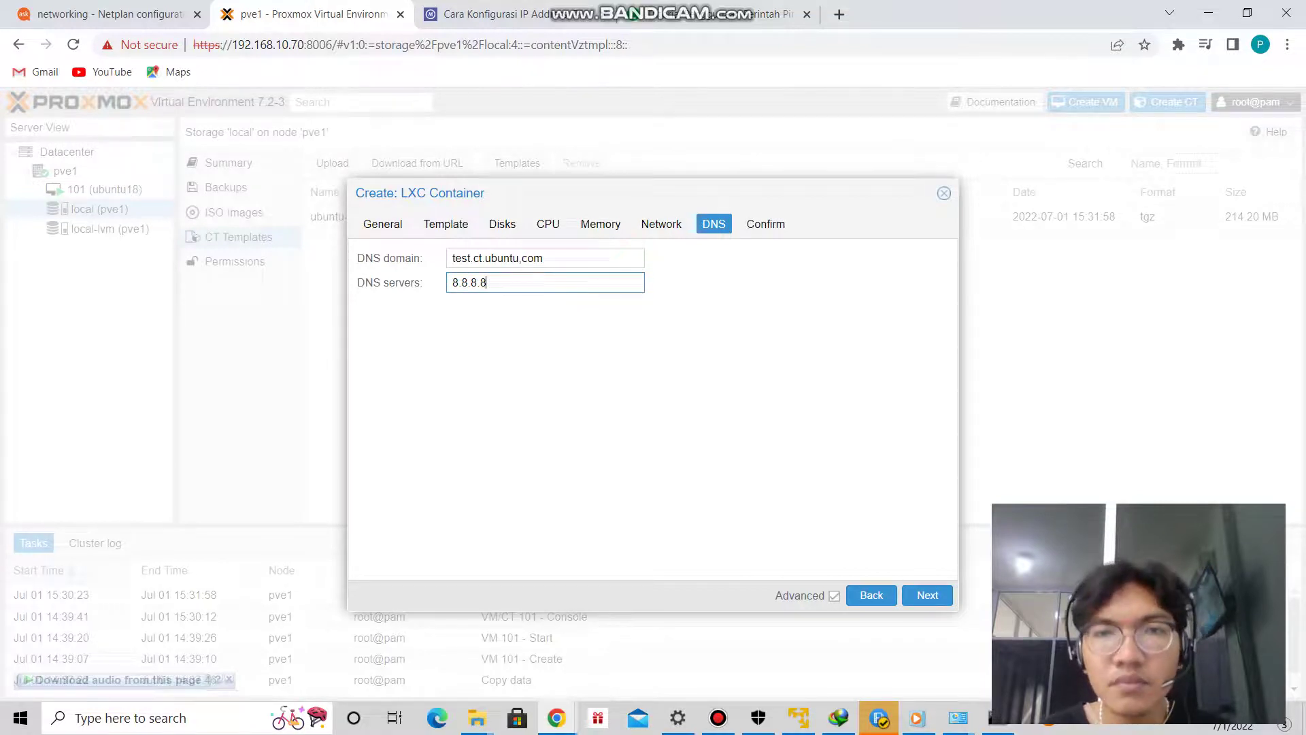
Review the confirmation summary and finish creating container 102.
{"action": "left_click", "coordinate": [927, 595]}
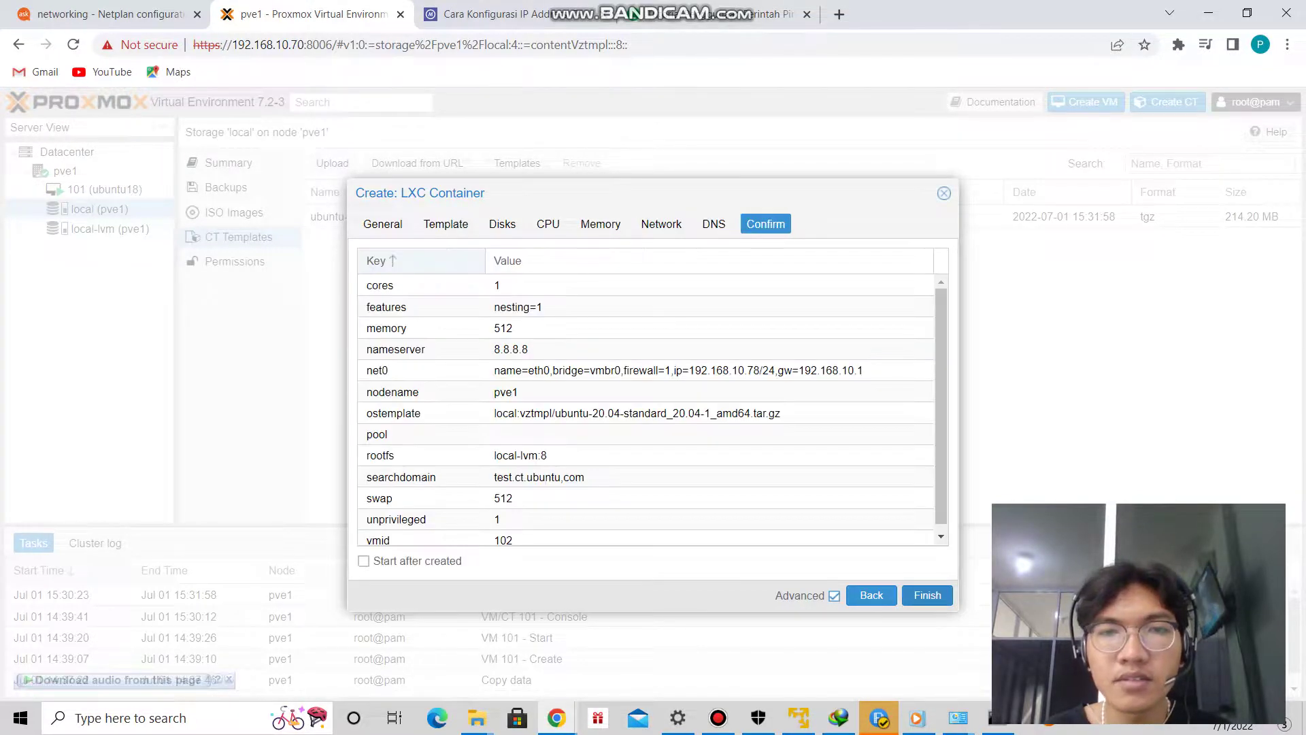
{"action": "scroll", "coordinate": [647, 408], "scroll_direction": "down", "scroll_amount": 1}
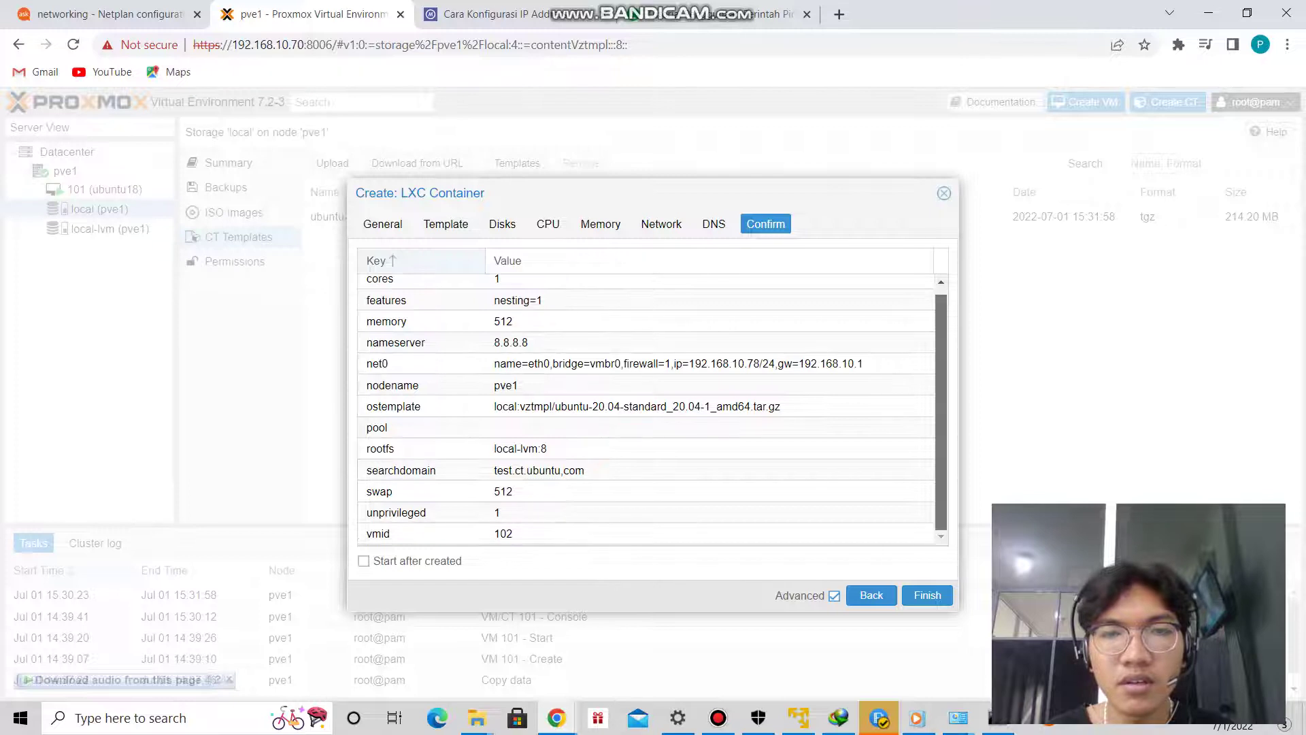
{"action": "left_click", "coordinate": [927, 595]}
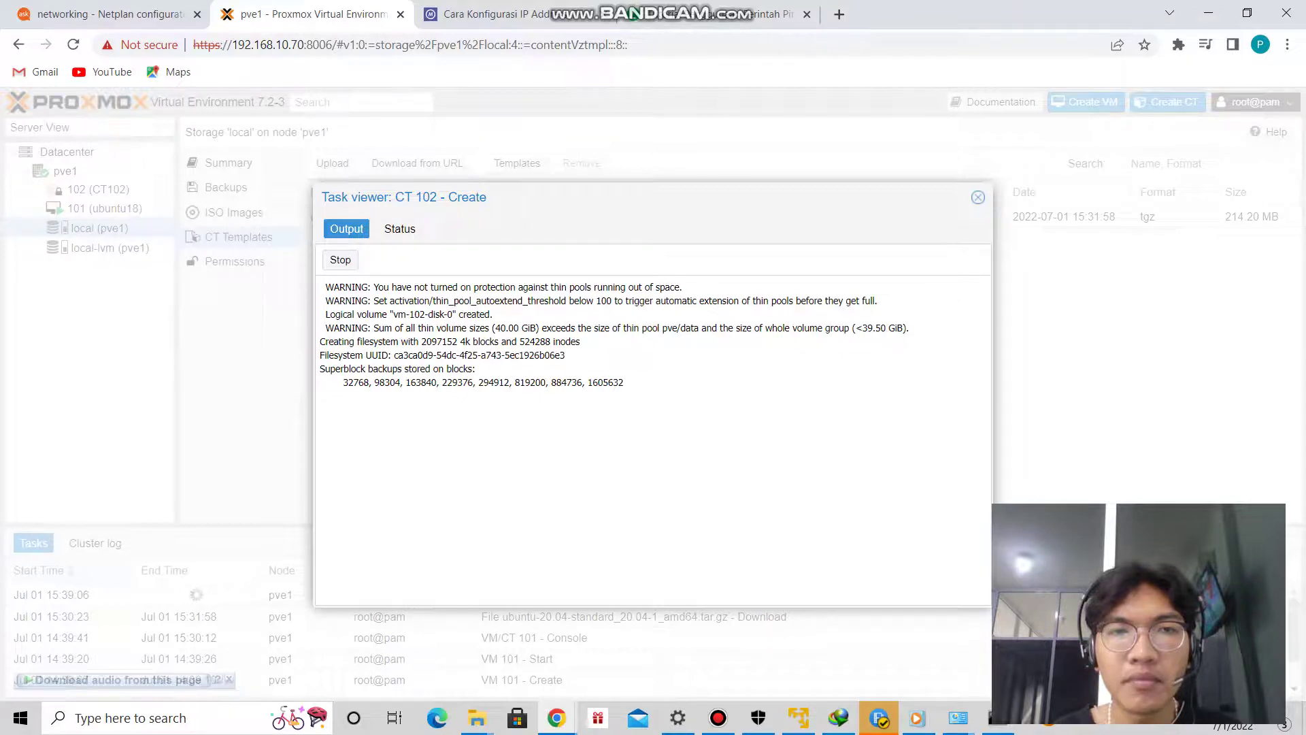
Check the CT 102 creation task's status, then close the task log once it finishes.
{"action": "left_click", "coordinate": [400, 228]}
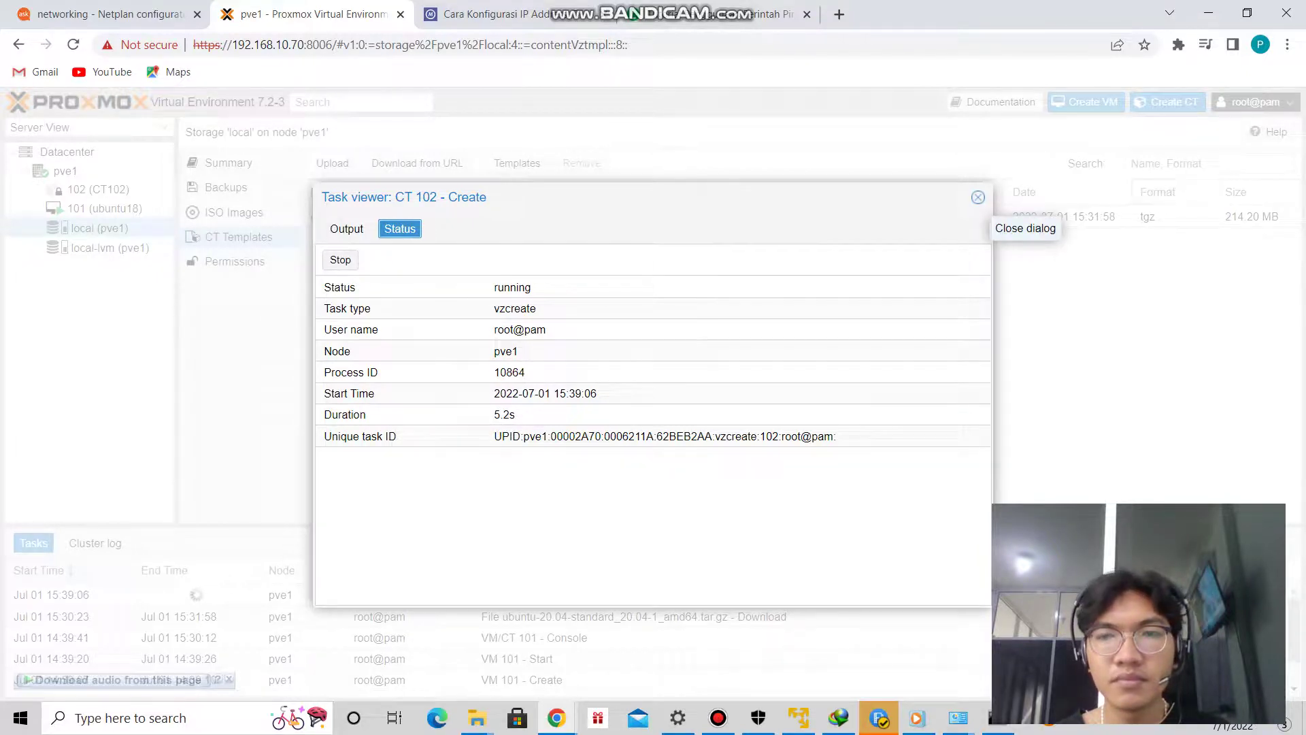
{"action": "left_click", "coordinate": [979, 198]}
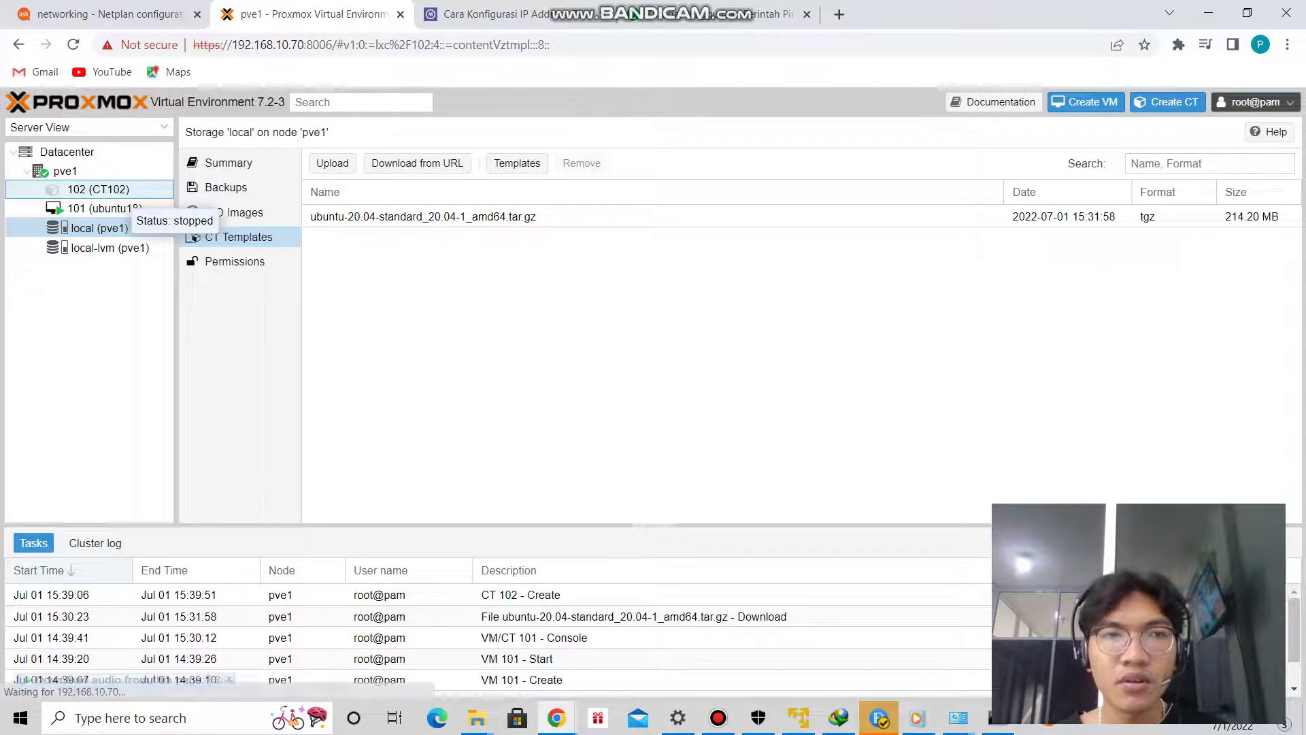
Show CT102's summary, glance at the ubuntu18 VM, then return and open CT102's console.
{"action": "left_click", "coordinate": [109, 190]}
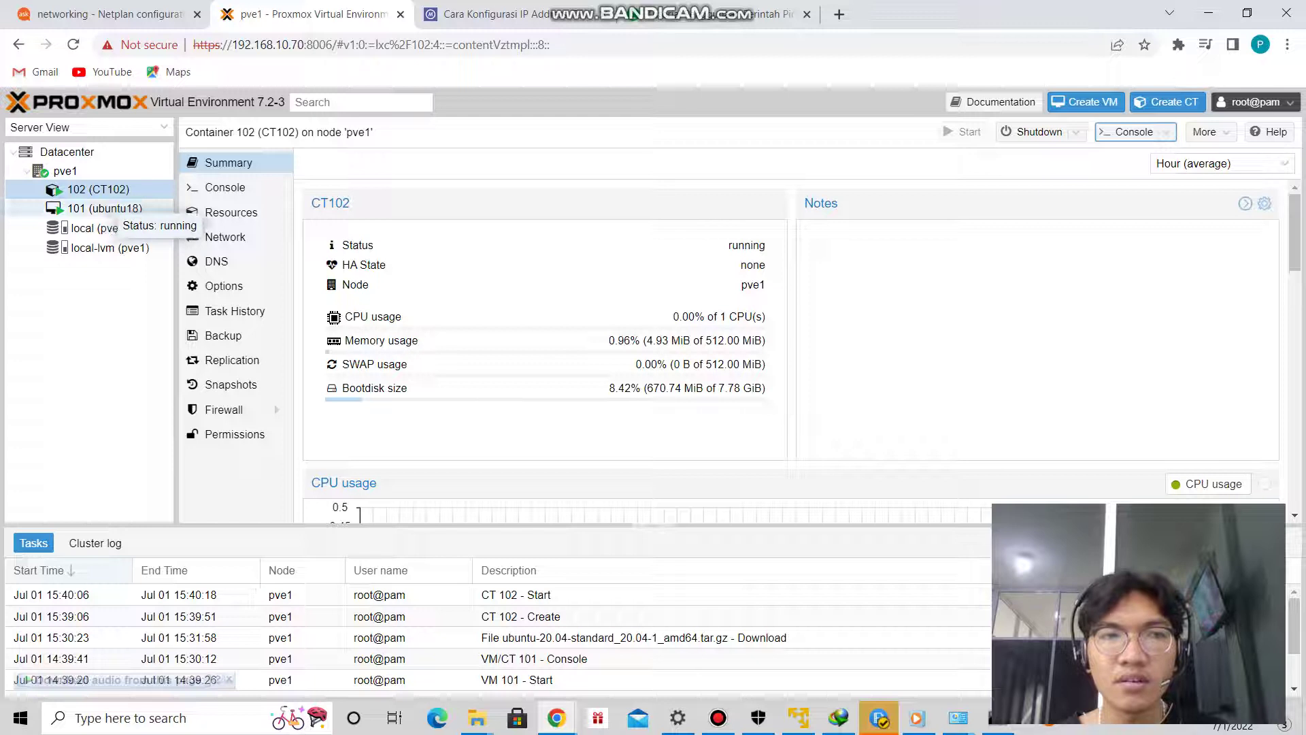
{"action": "left_click", "coordinate": [105, 208]}
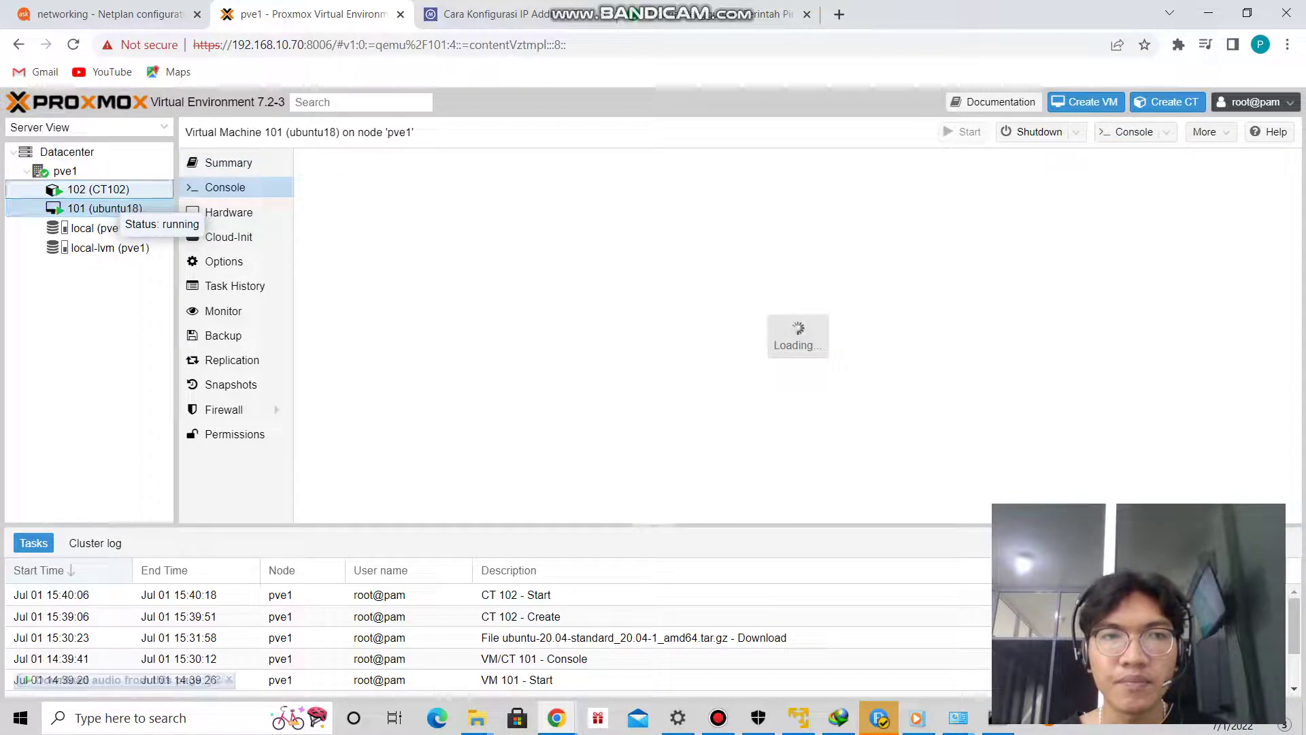
{"action": "left_click", "coordinate": [112, 192]}
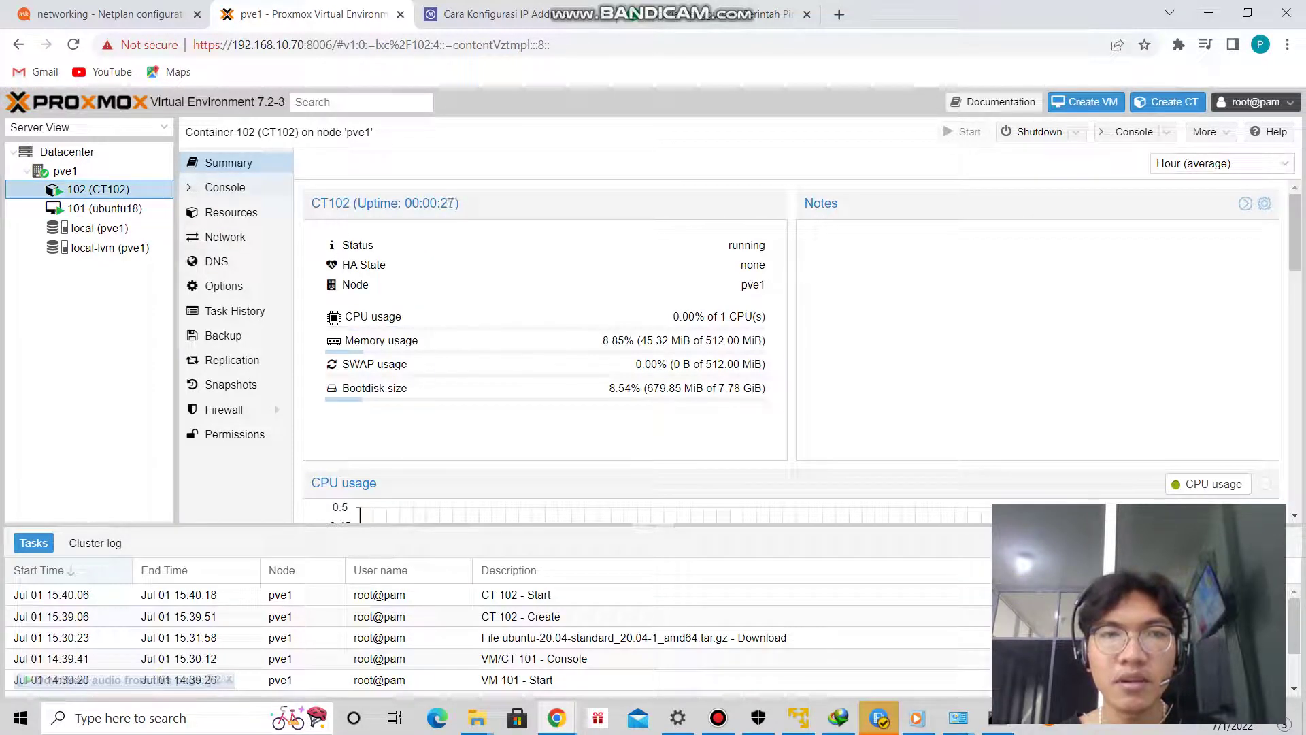
{"action": "left_click", "coordinate": [224, 187]}
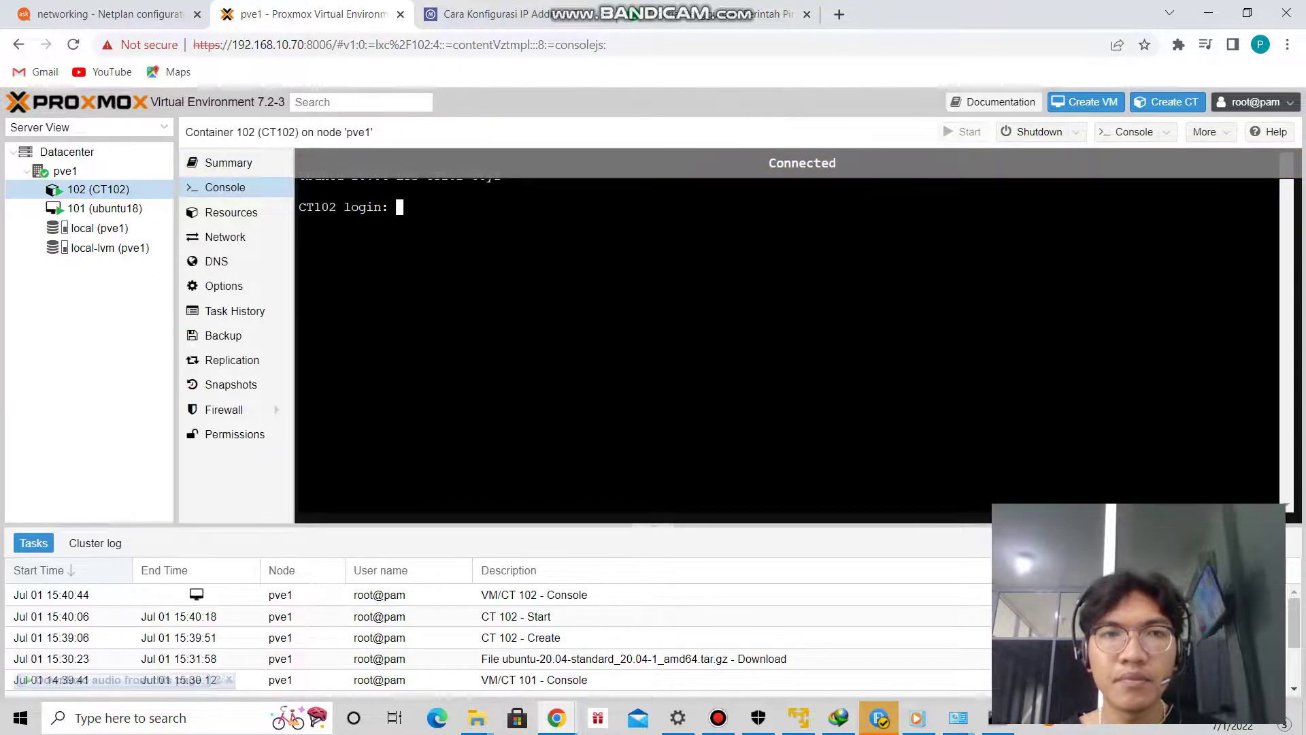
Log into the CT102 console as root with the account password.
{"action": "type", "text": "root"}
{"action": "key", "text": "Return"}
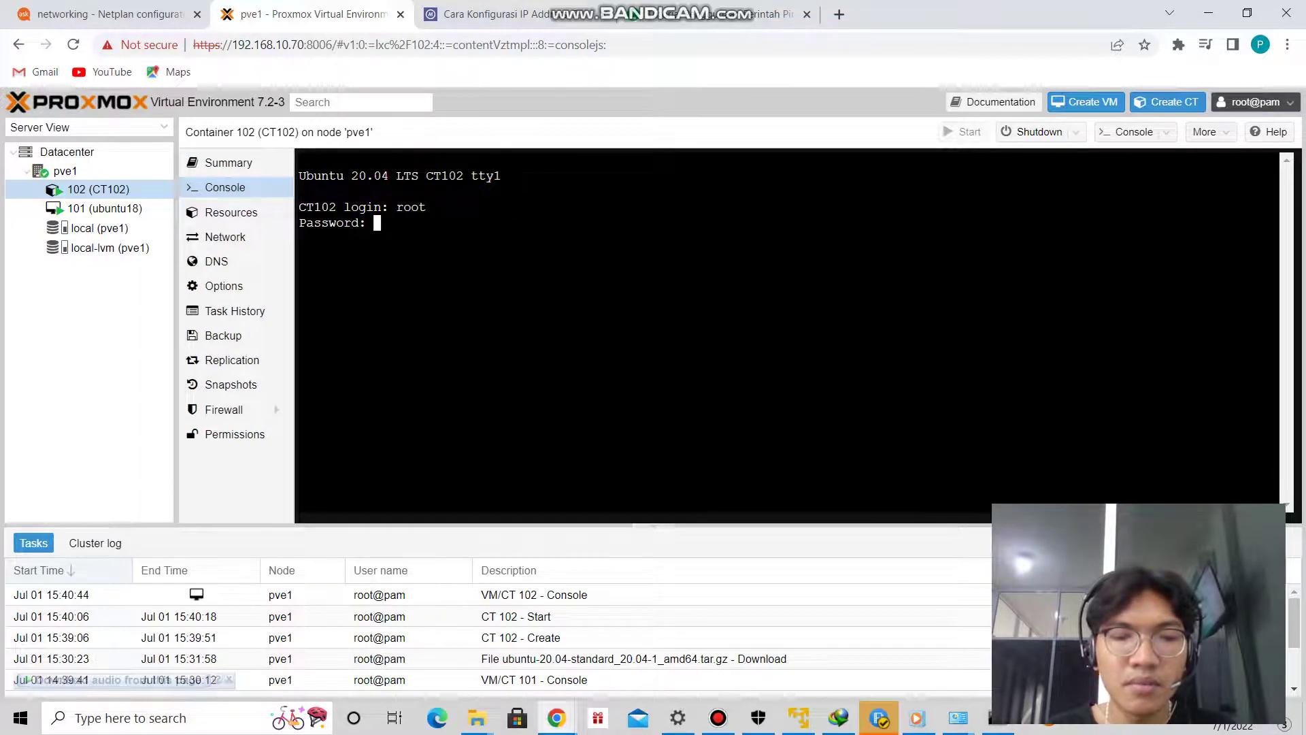
{"action": "key", "text": "Return"}
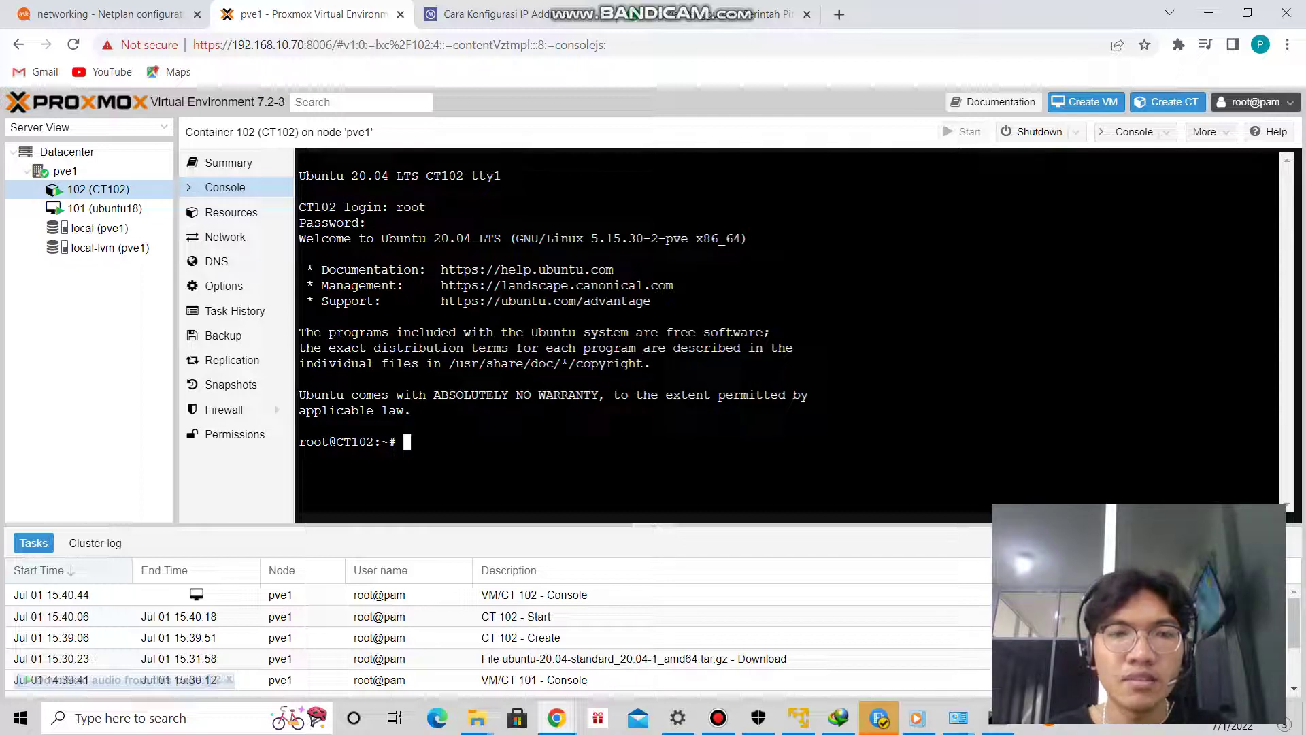
Ping the VM at 192.168.10.77 and stop it after several replies.
{"action": "type", "text": "ping "}
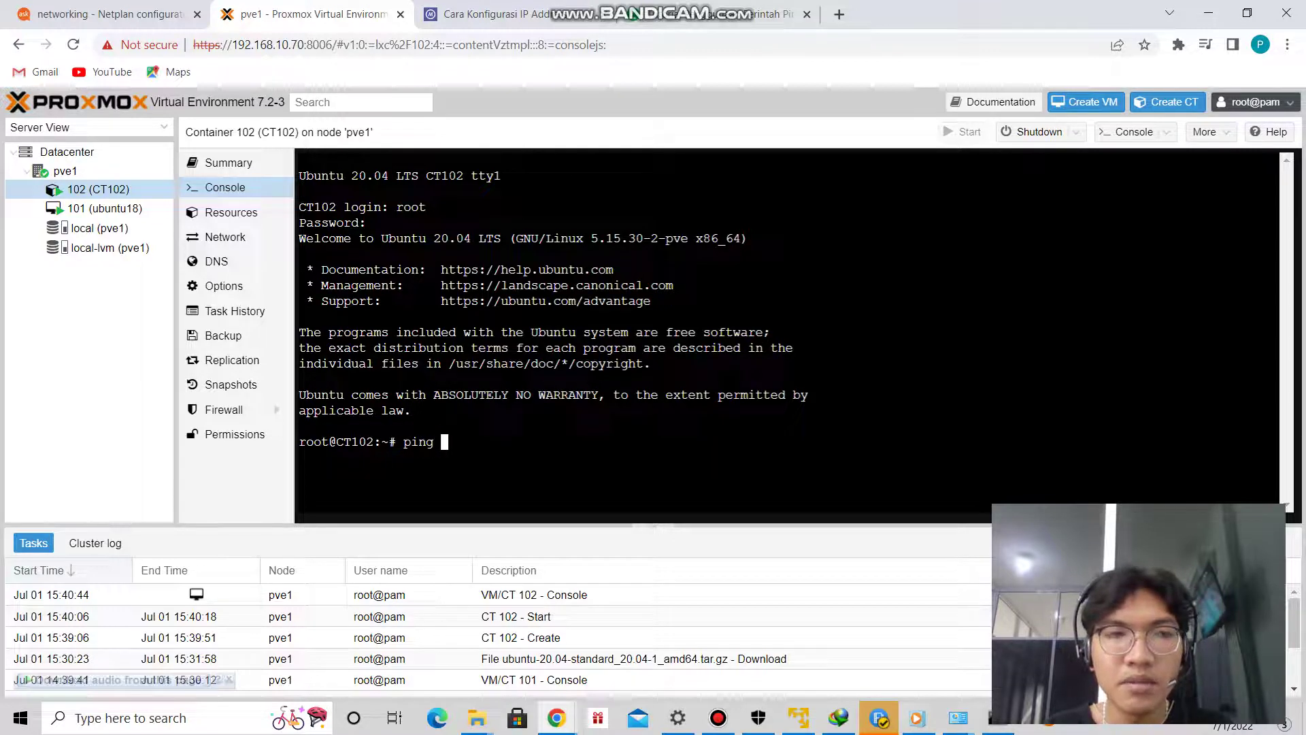
{"action": "type", "text": "192"}
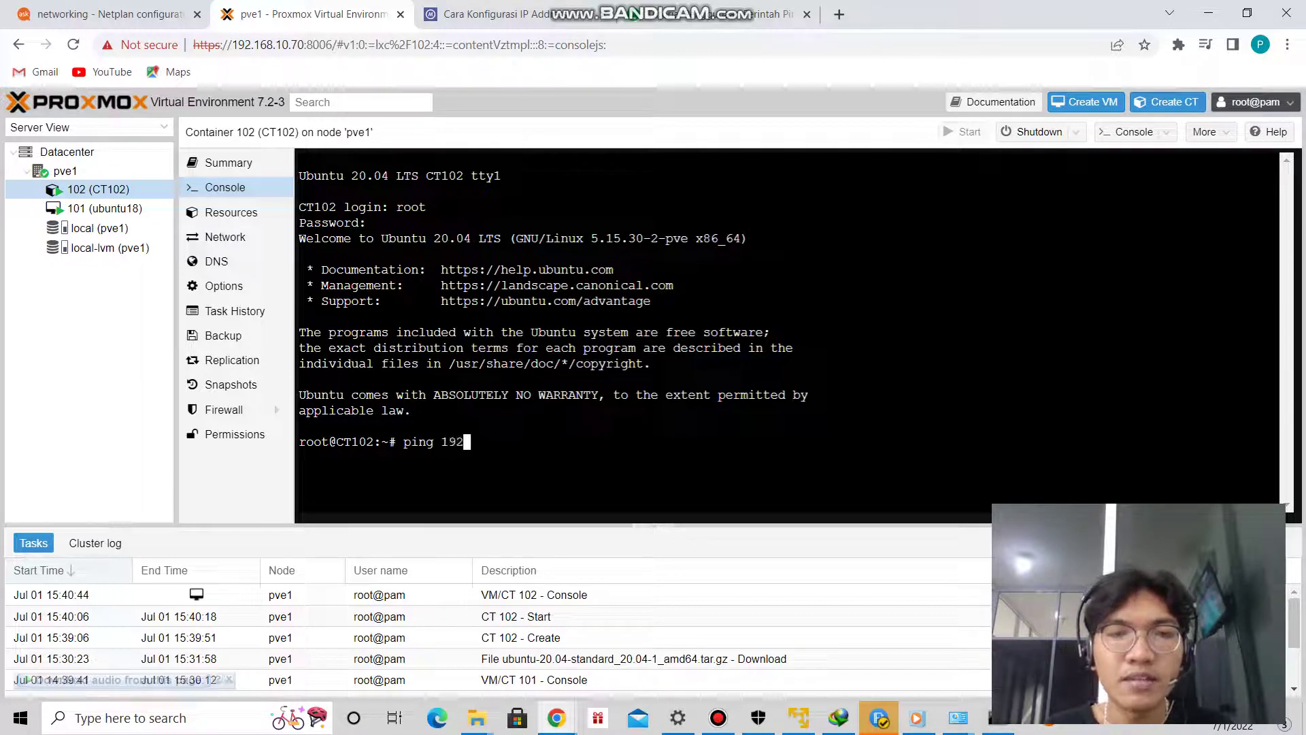
{"action": "type", "text": ".168.1"}
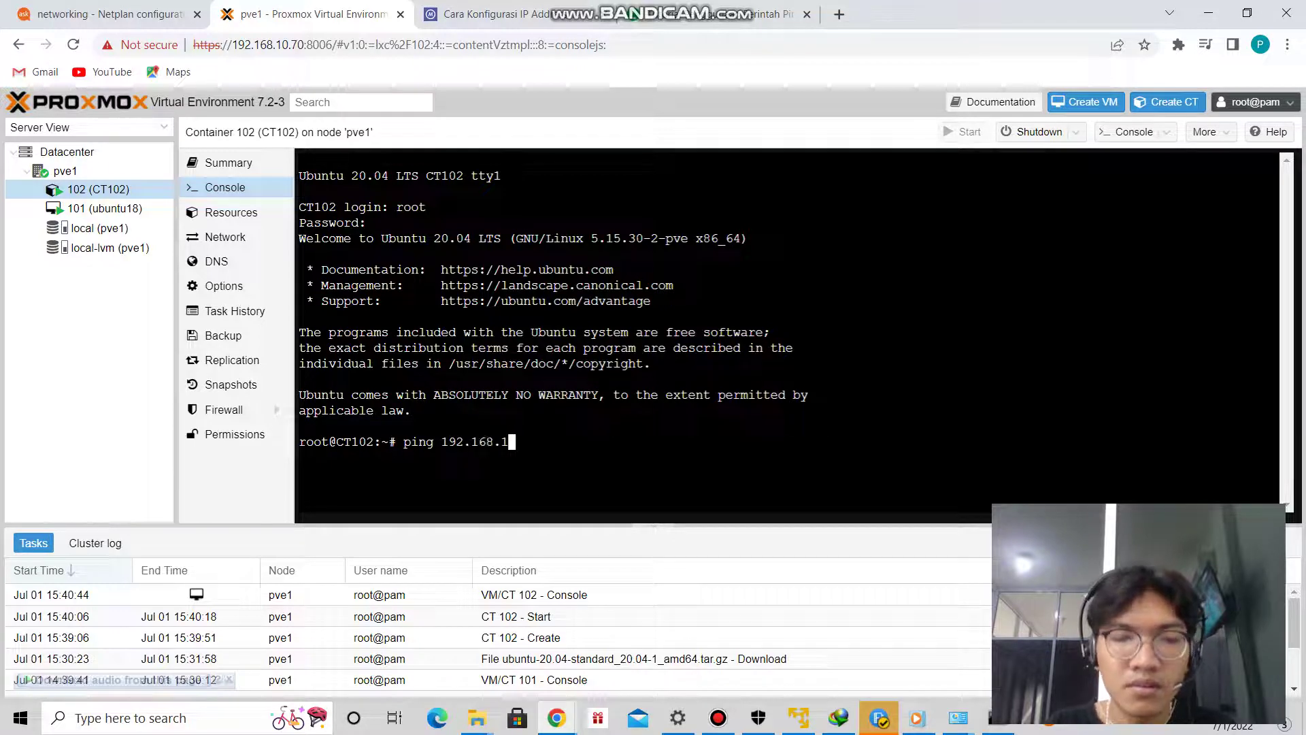
{"action": "type", "text": "0.77"}
{"action": "key", "text": "Return"}
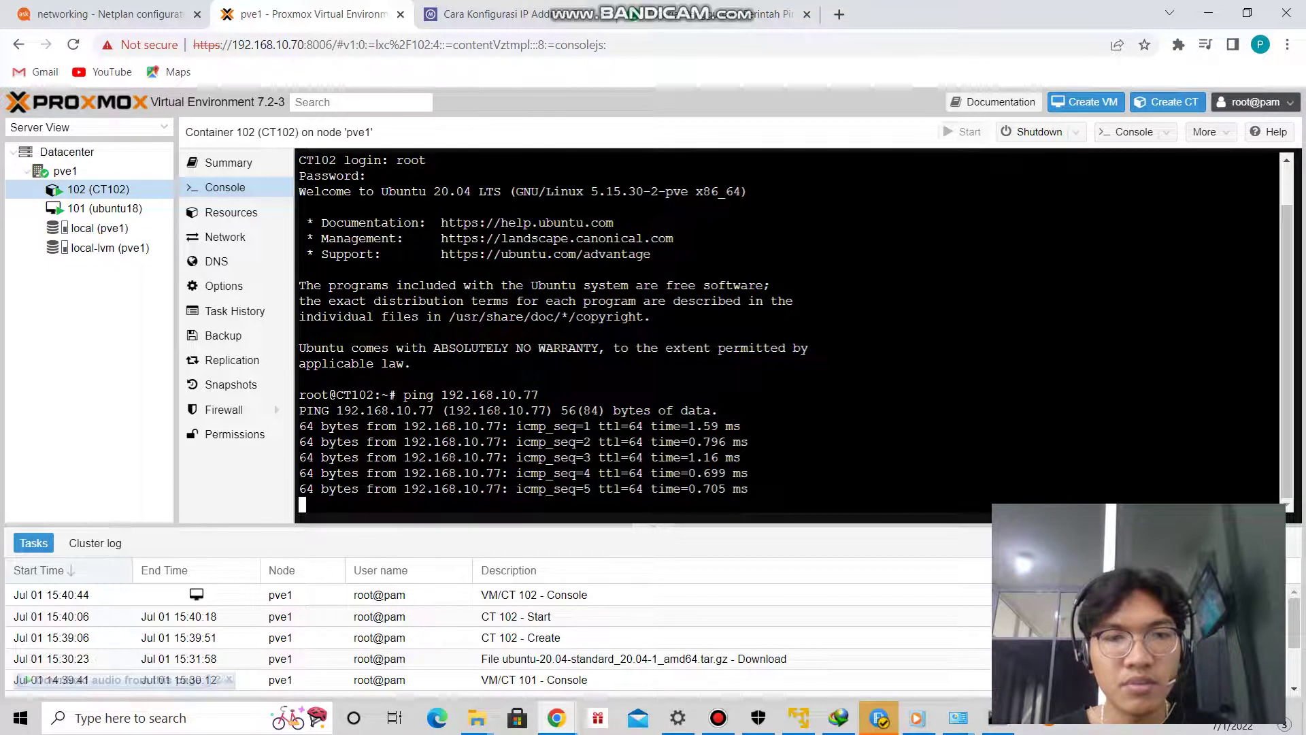
{"action": "key", "text": "ctrl+z"}
Ping the host at 192.168.10.70, stopping and rerunning the ping.
{"action": "key", "text": "Up"}
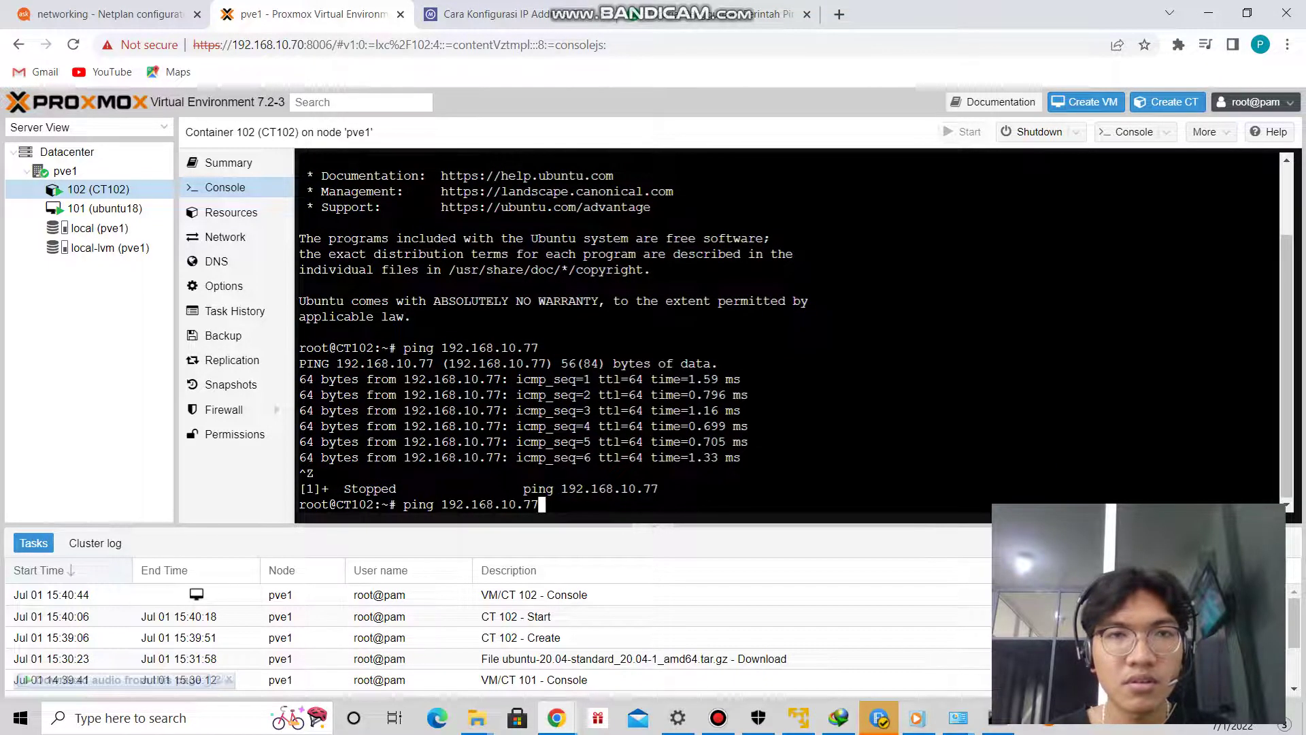
{"action": "key", "text": "BackSpace"}
{"action": "type", "text": "0"}
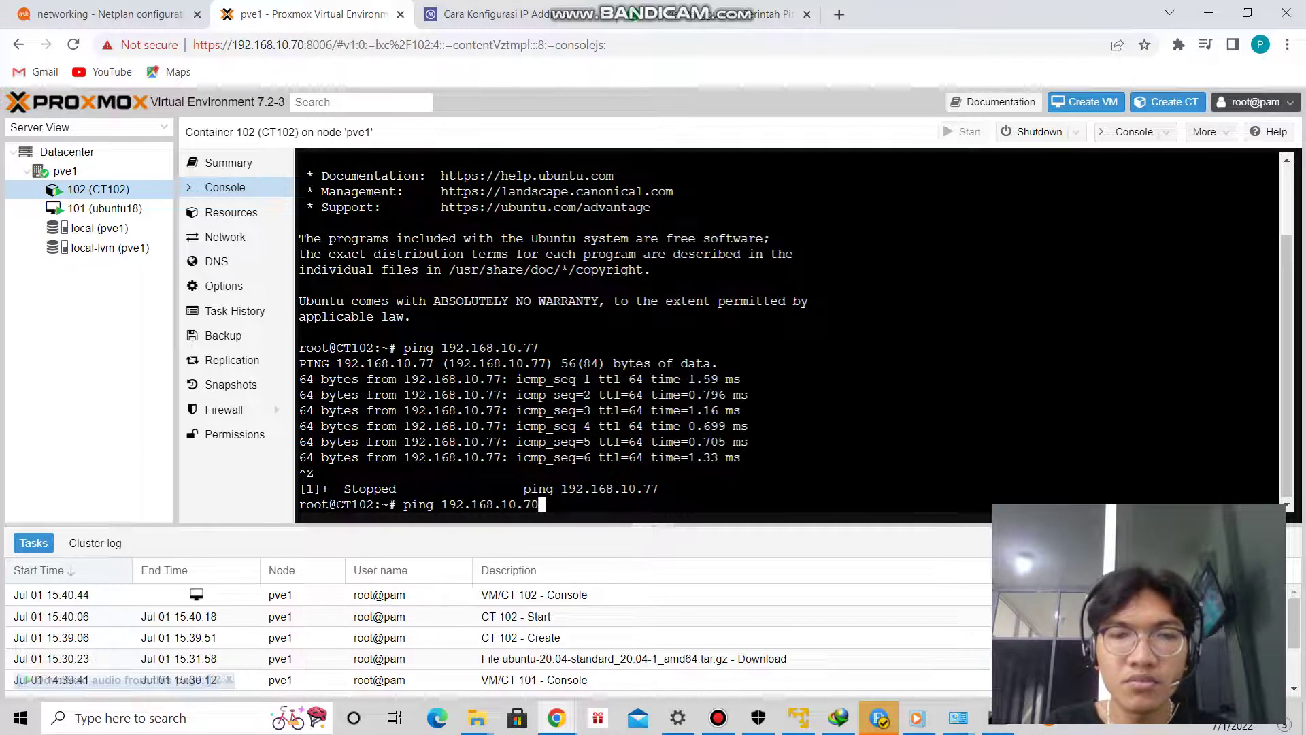
{"action": "key", "text": "Return"}
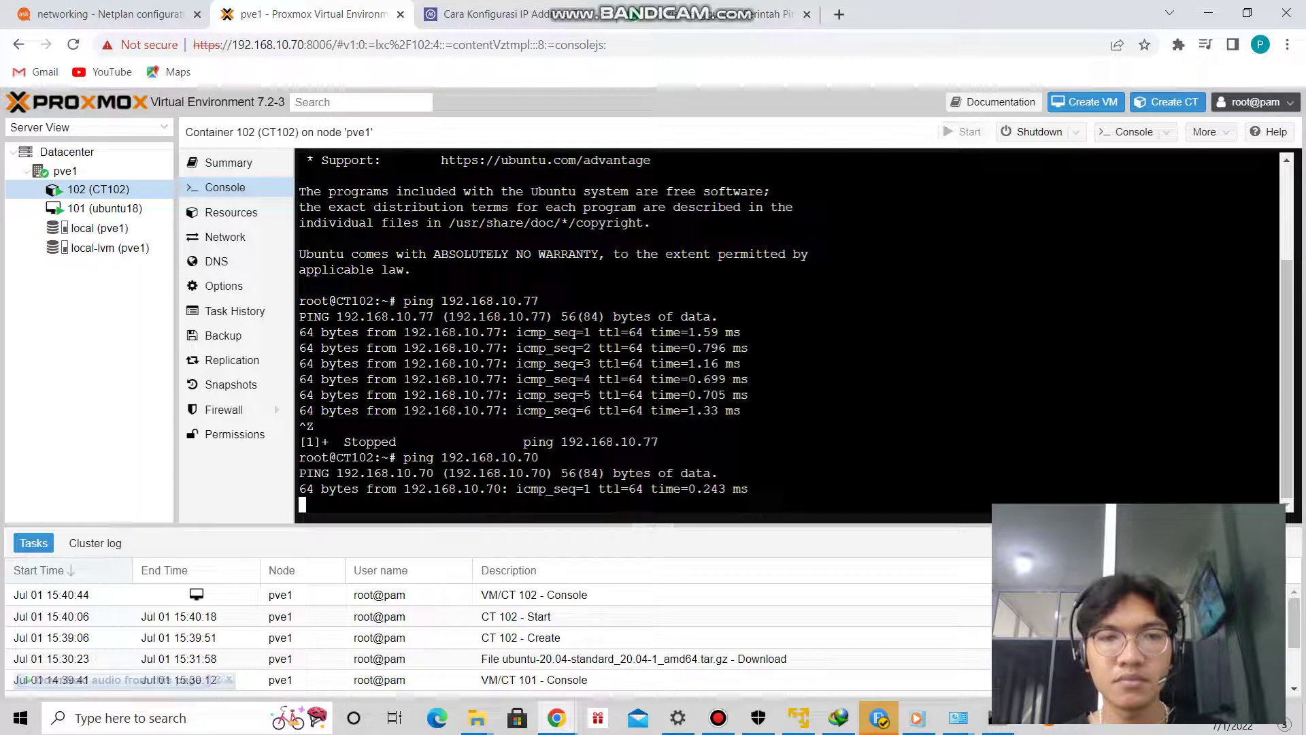
{"action": "key", "text": "ctrl+z"}
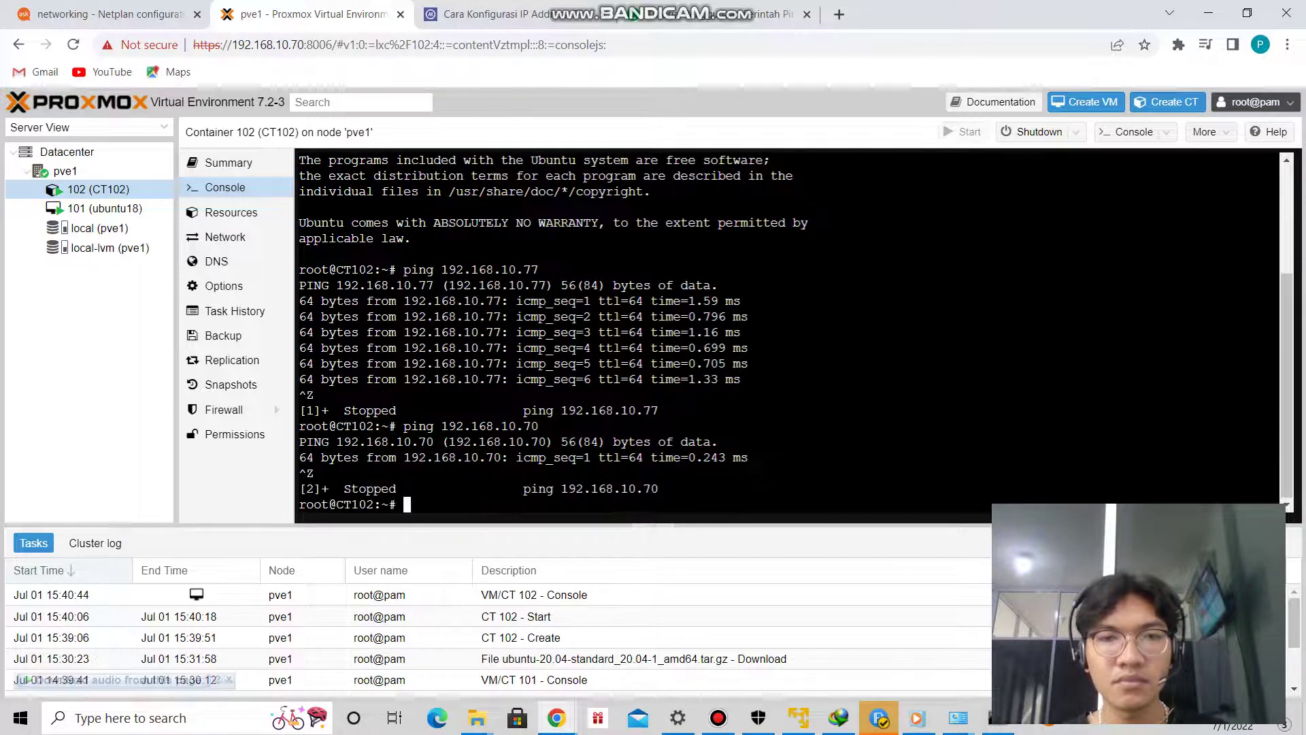
{"action": "key", "text": "Up"}
{"action": "key", "text": "Return"}
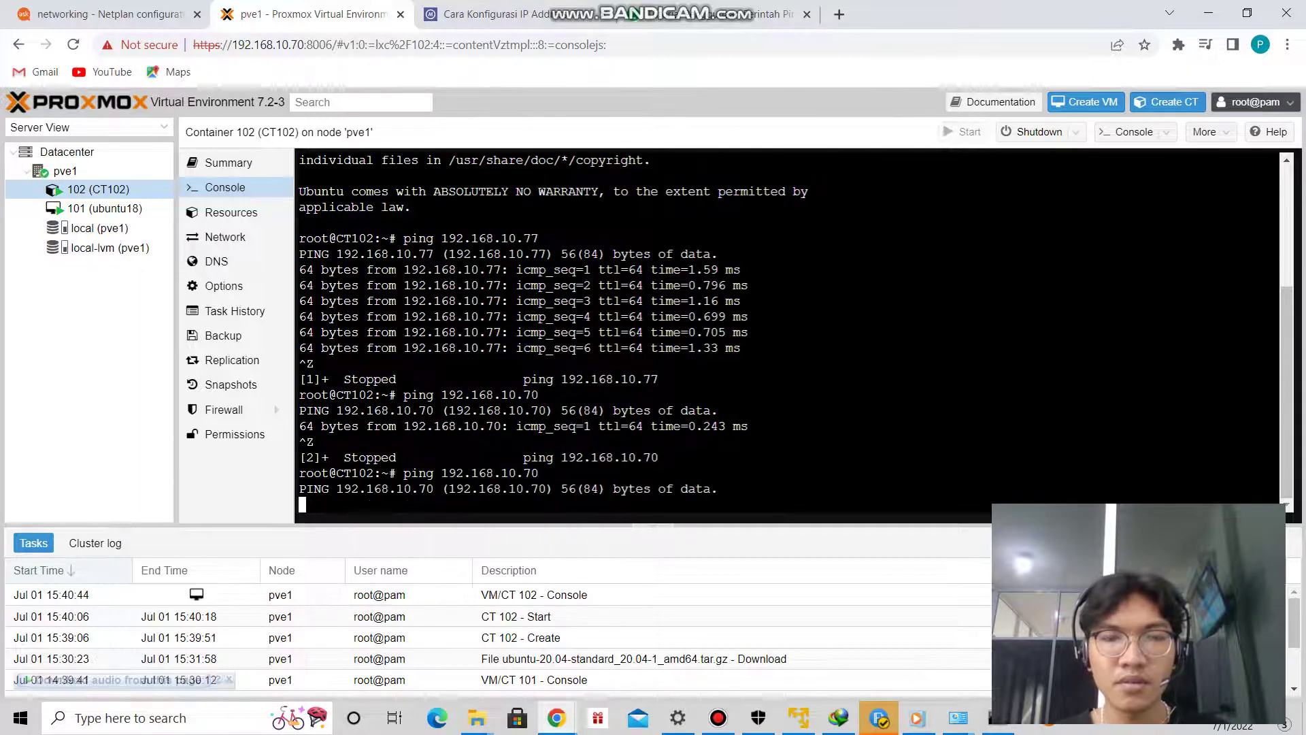